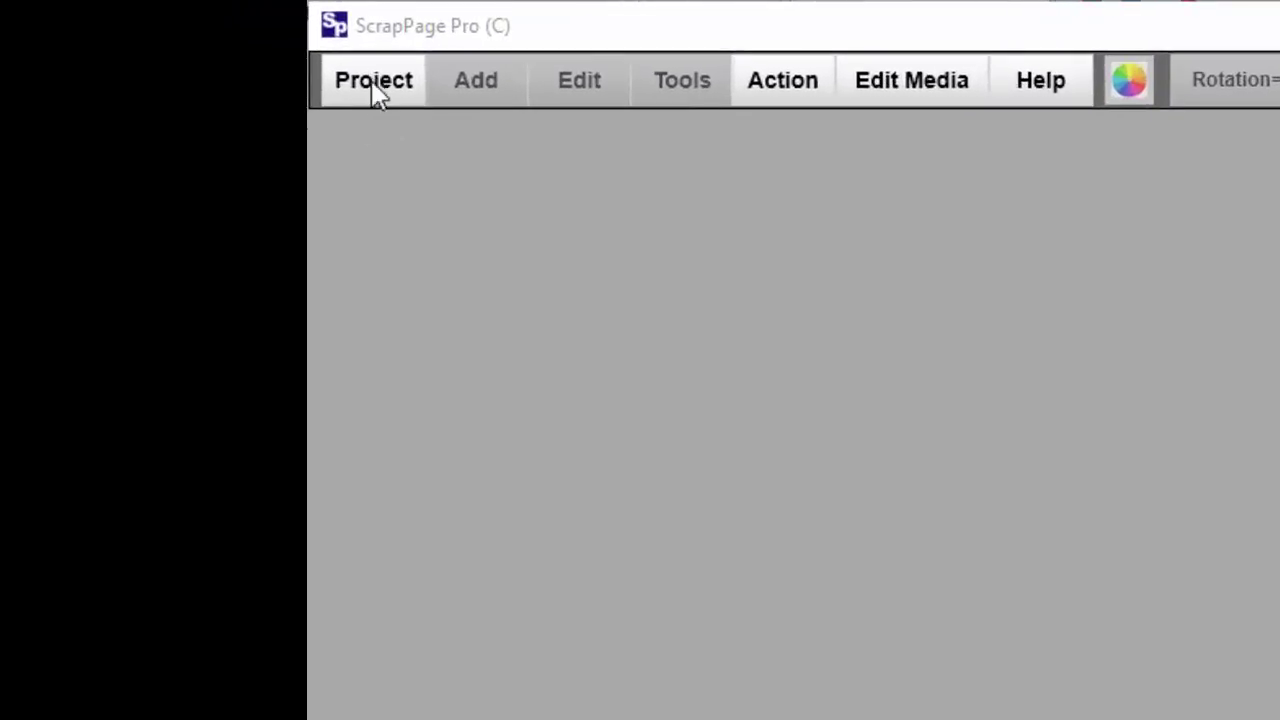
- Start a new square colour-background project, bringing up its background colour picker at white
click(375, 90)
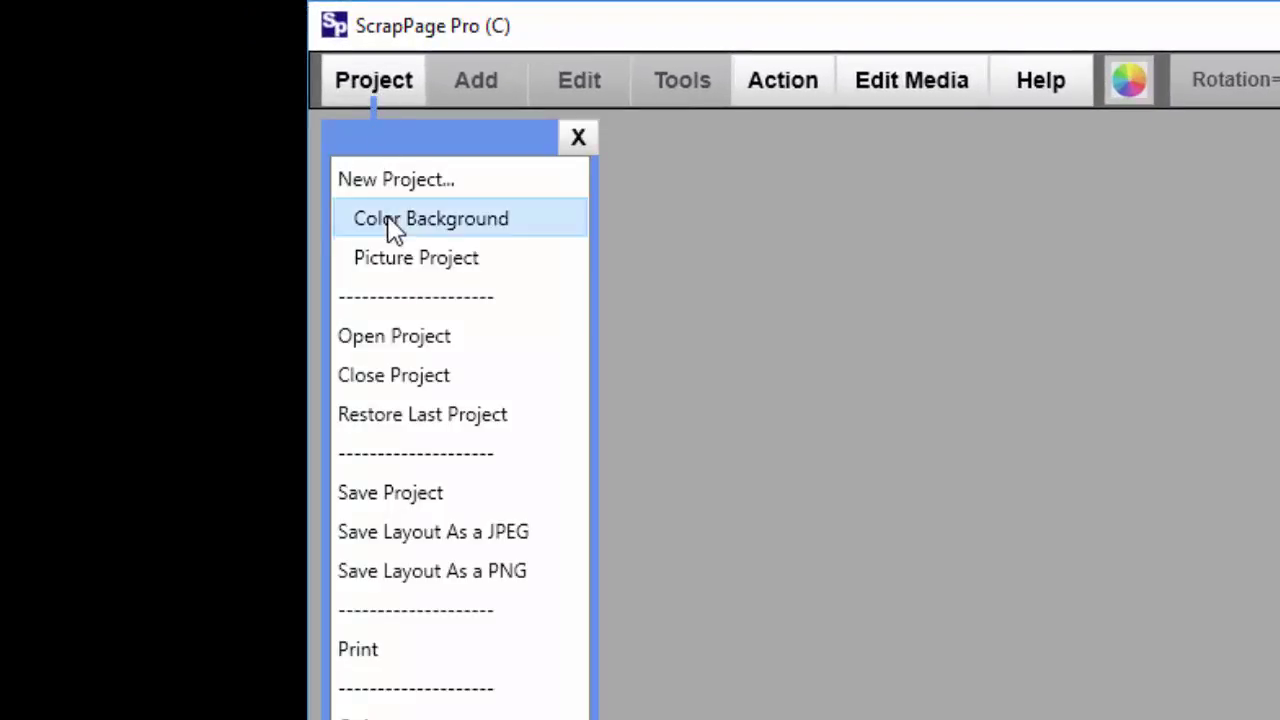
click(393, 222)
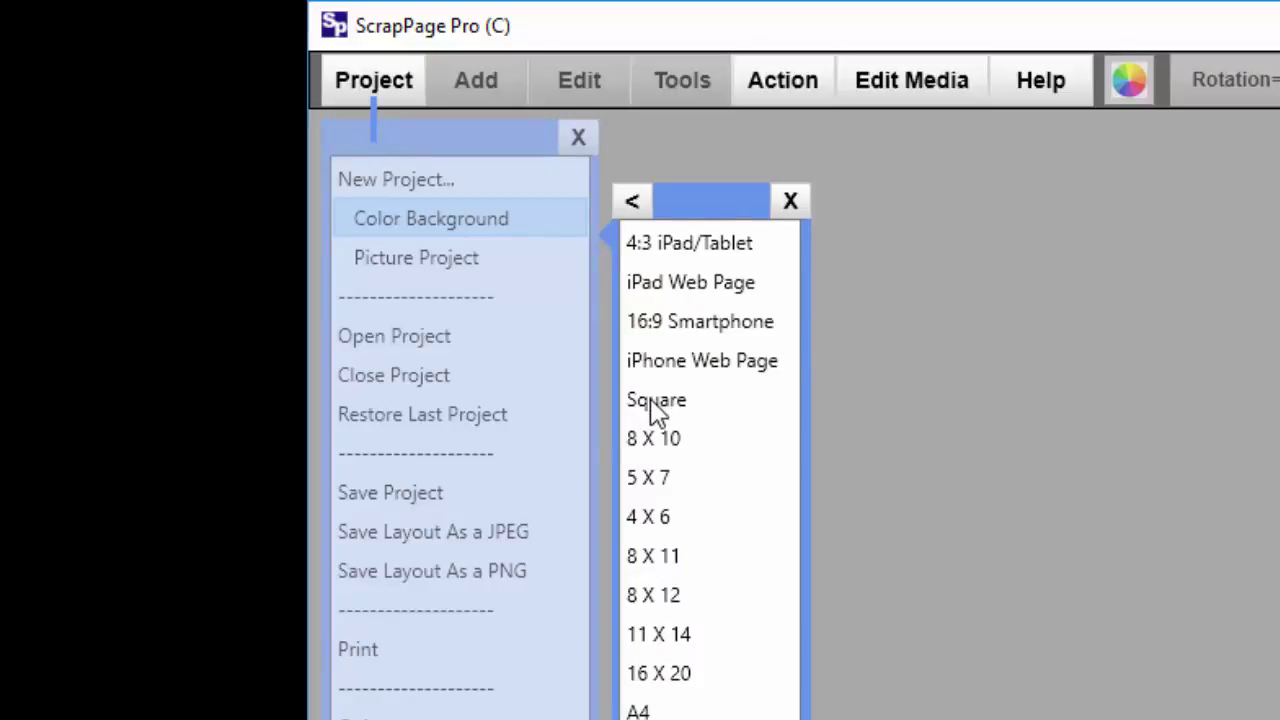
click(655, 403)
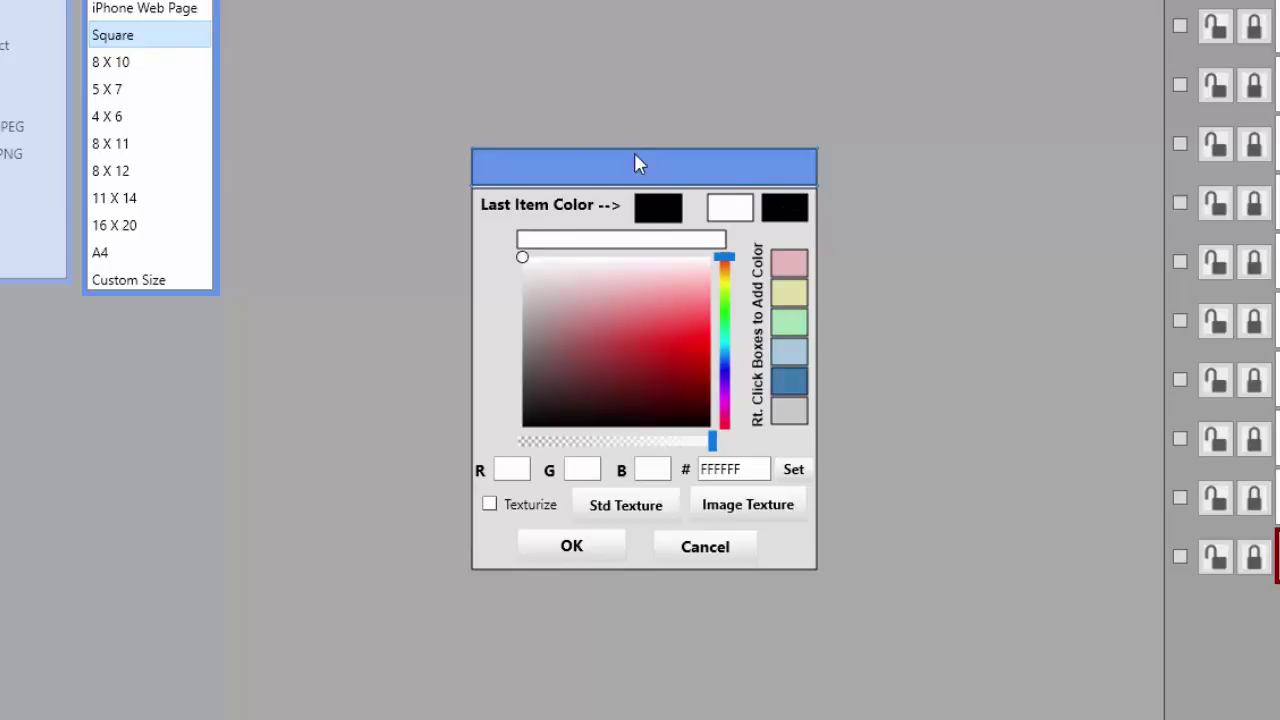
- Make the page background light grey with the SPTX-Patches-4 texture
click(521, 261)
drag(521, 265, 514, 308)
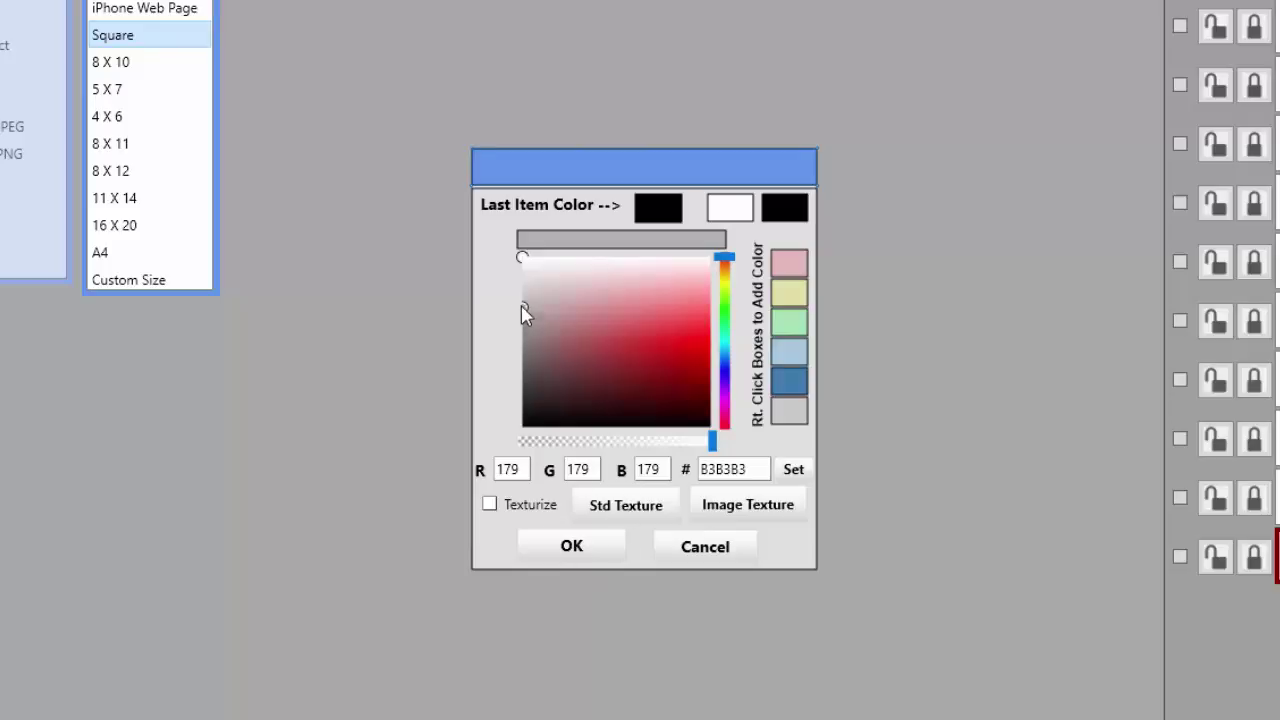
click(619, 509)
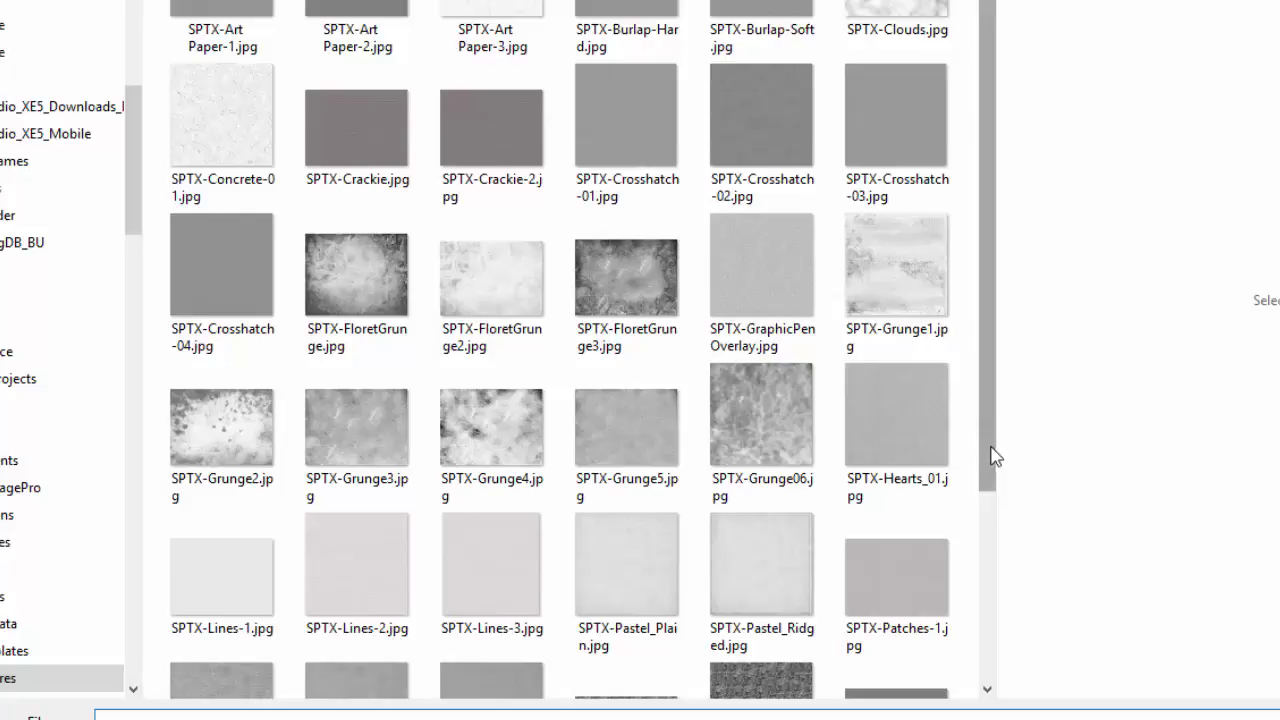
drag(994, 451, 995, 612)
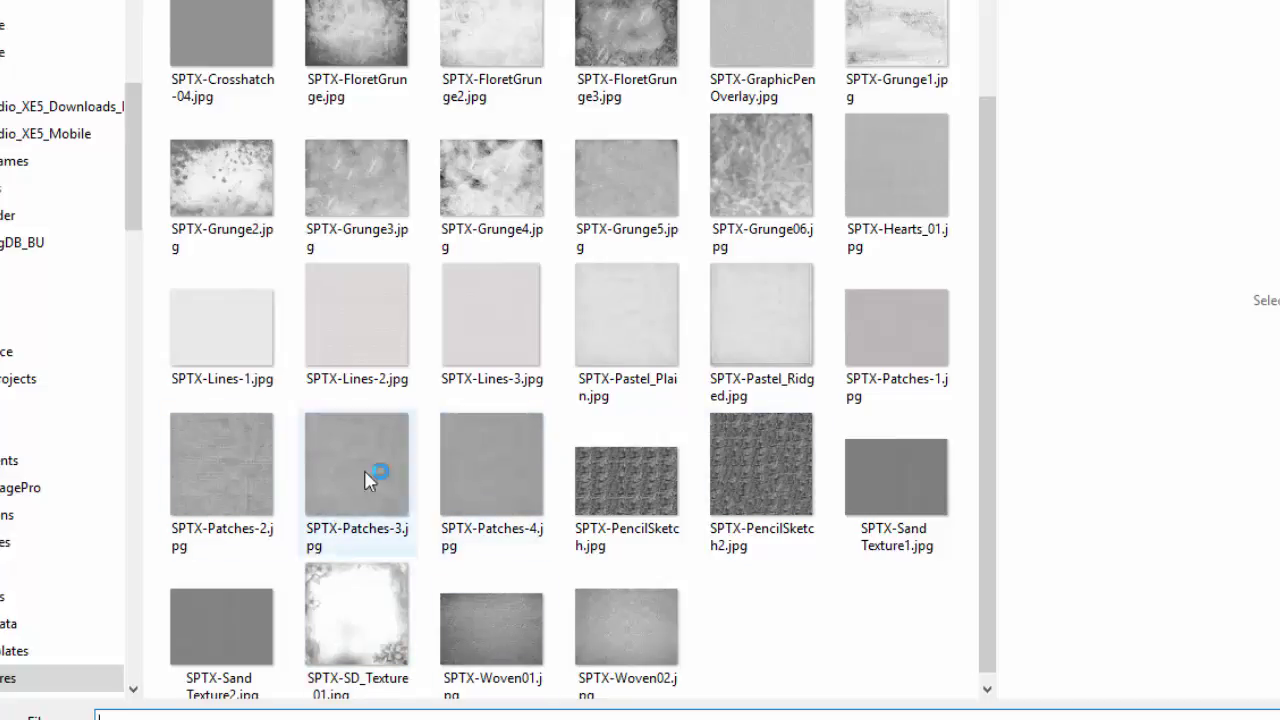
click(479, 473)
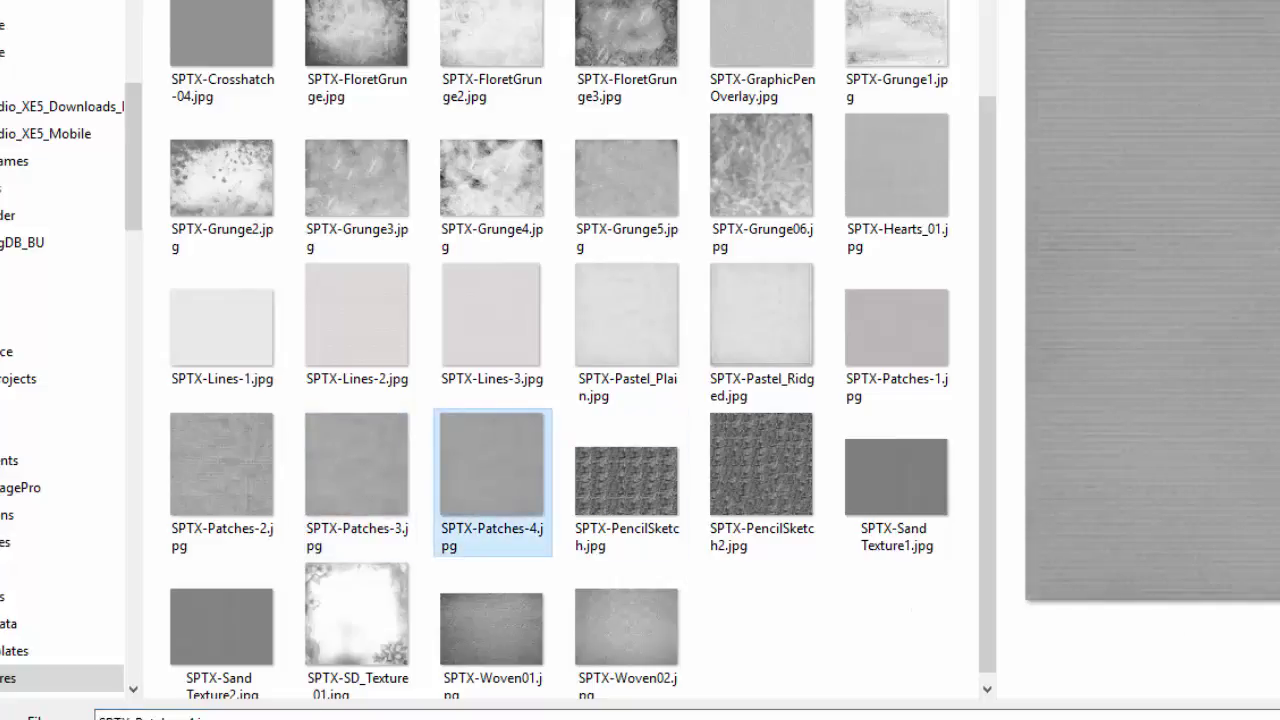
double_click(517, 470)
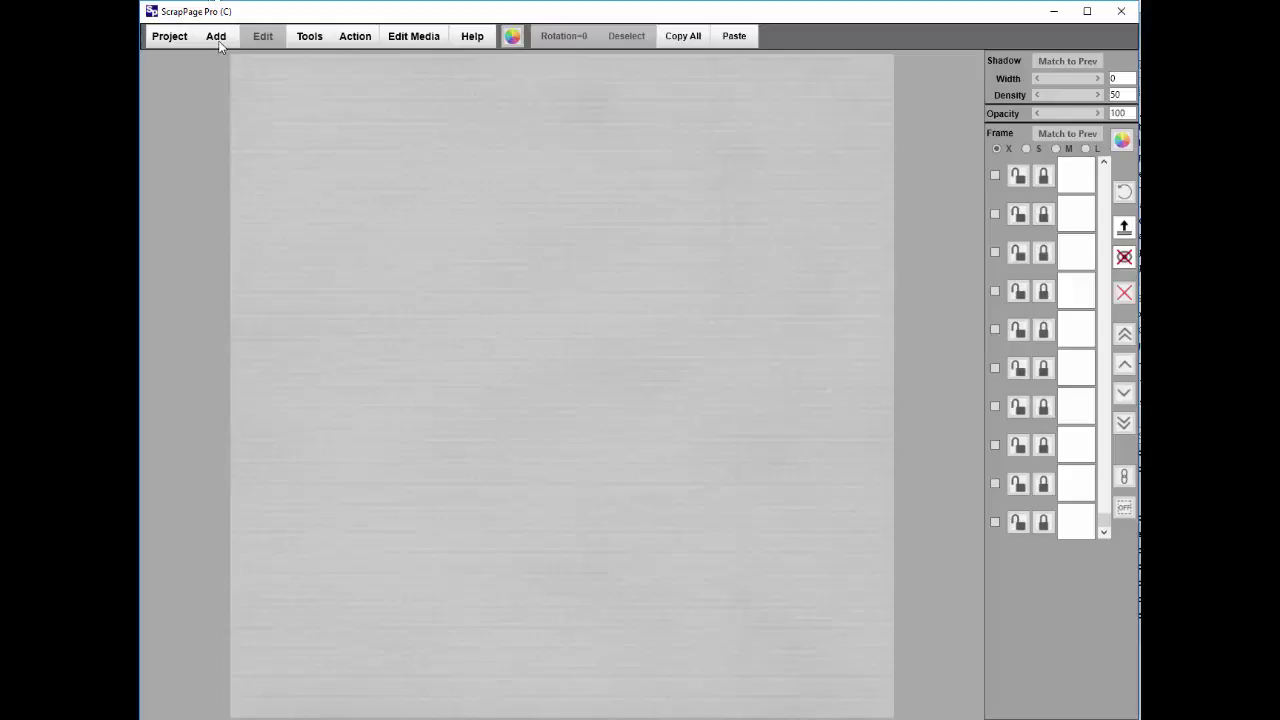
- Add a black colour panel and stretch it over nearly the whole page, leaving a thin margin
click(220, 46)
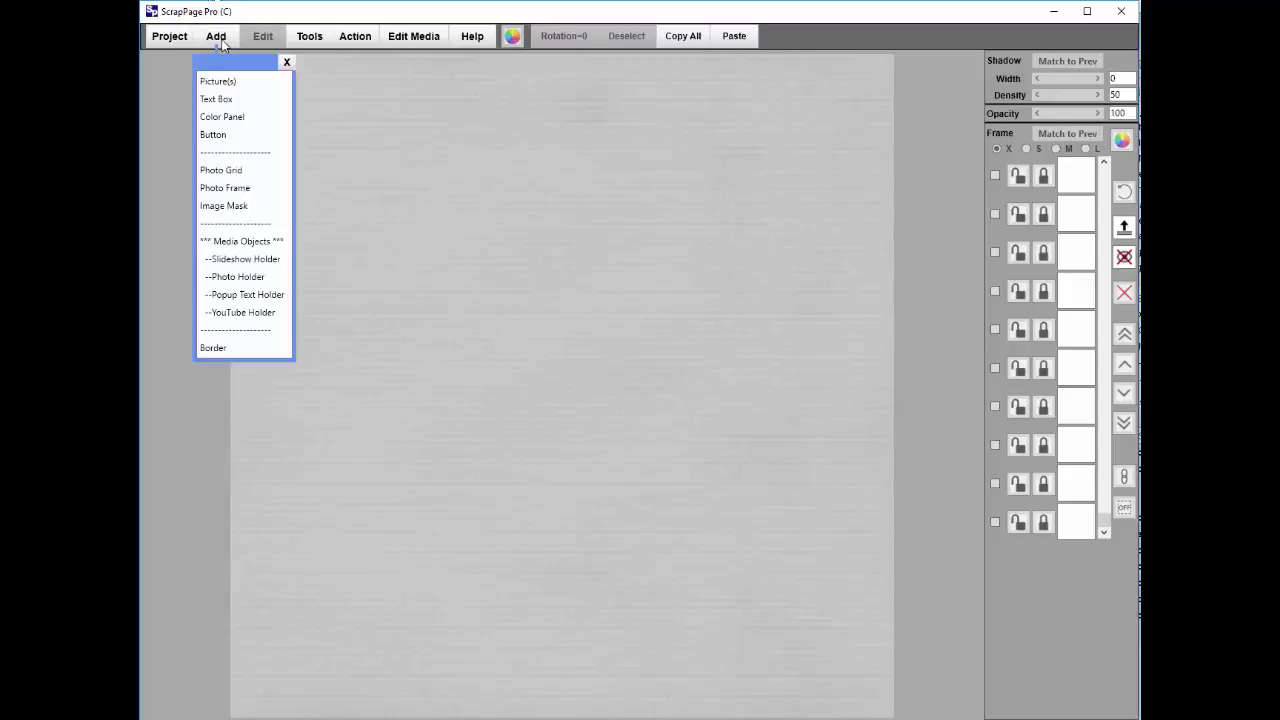
click(215, 117)
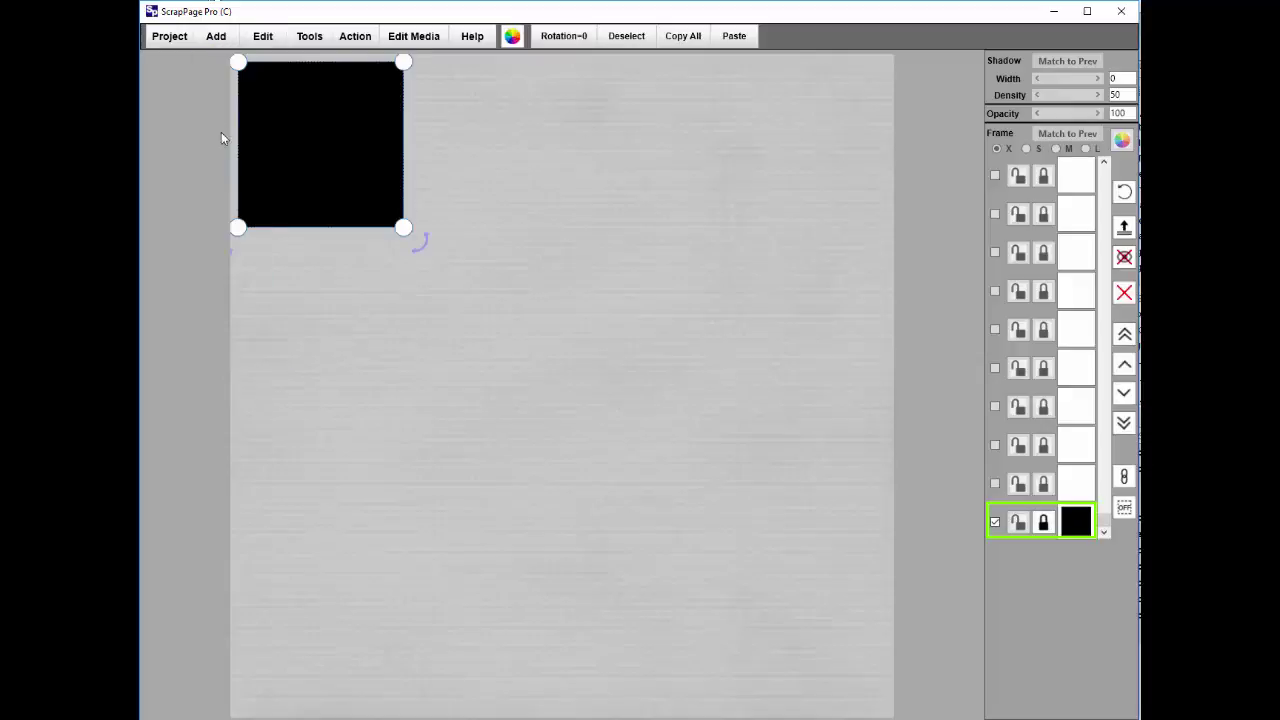
drag(405, 234, 843, 652)
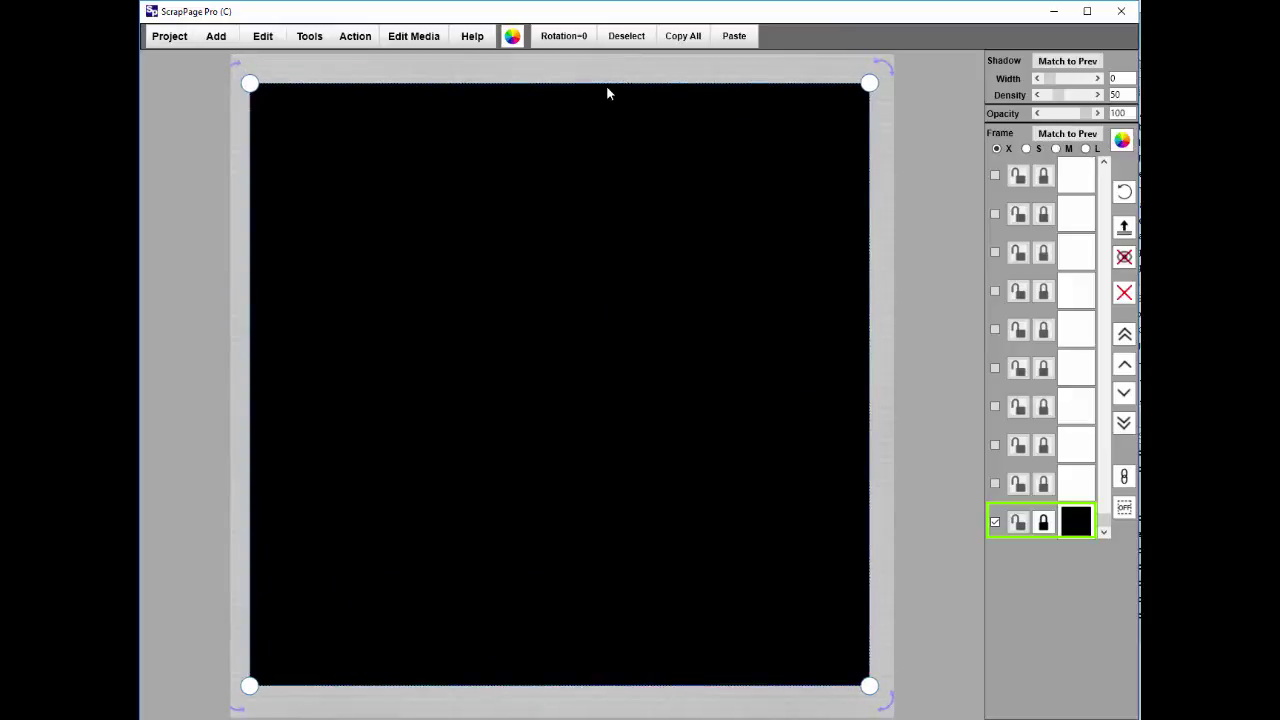
- Recolour the black panel grey and apply the SPTX-Pastel_Plain texture to it
click(511, 37)
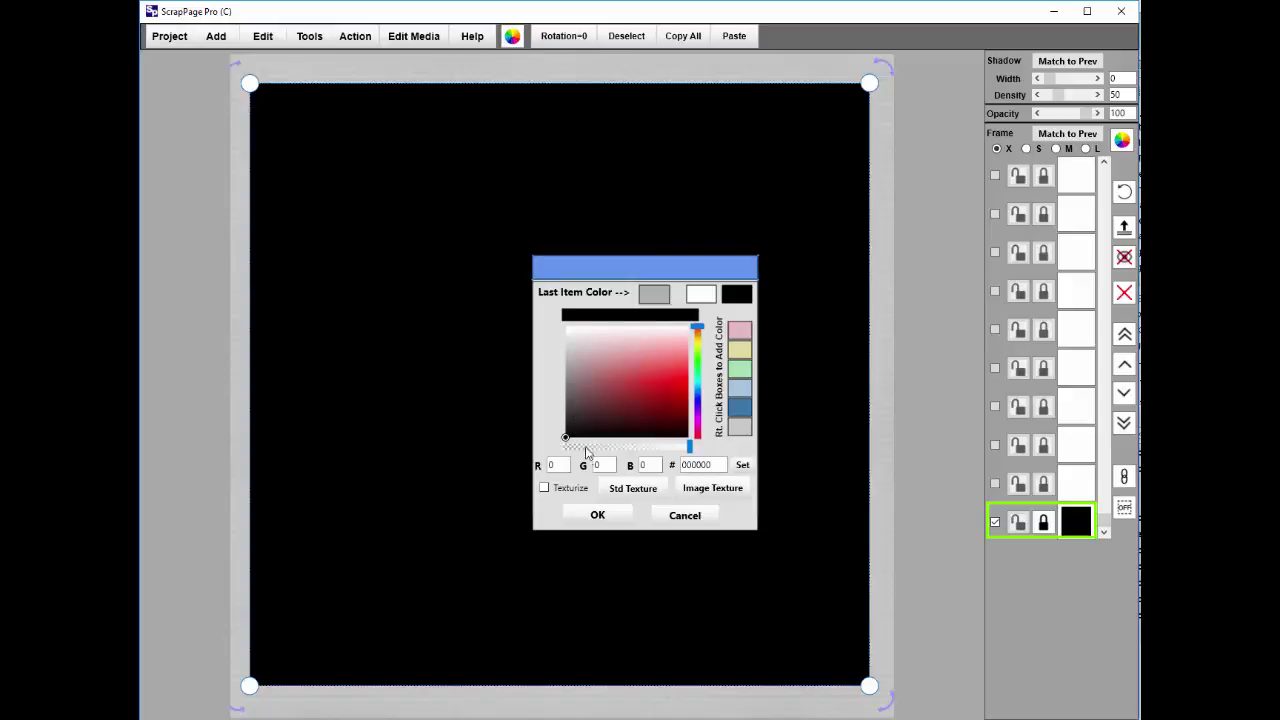
click(654, 294)
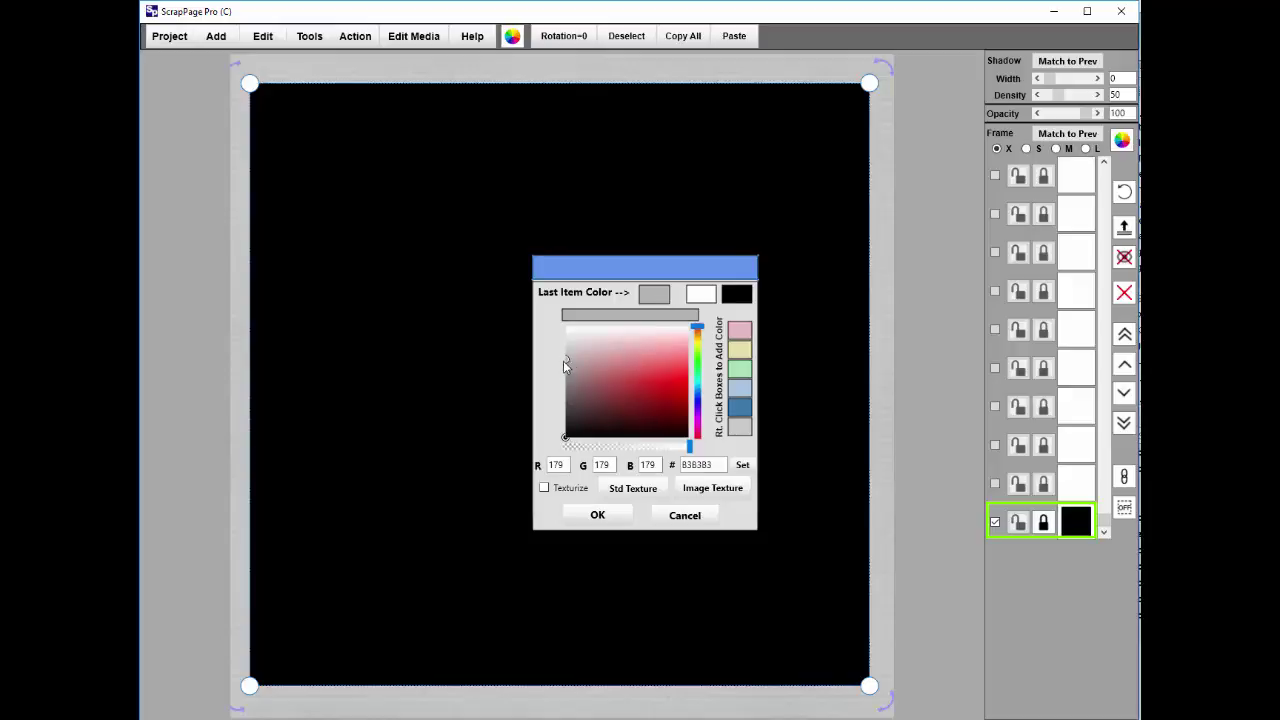
click(565, 369)
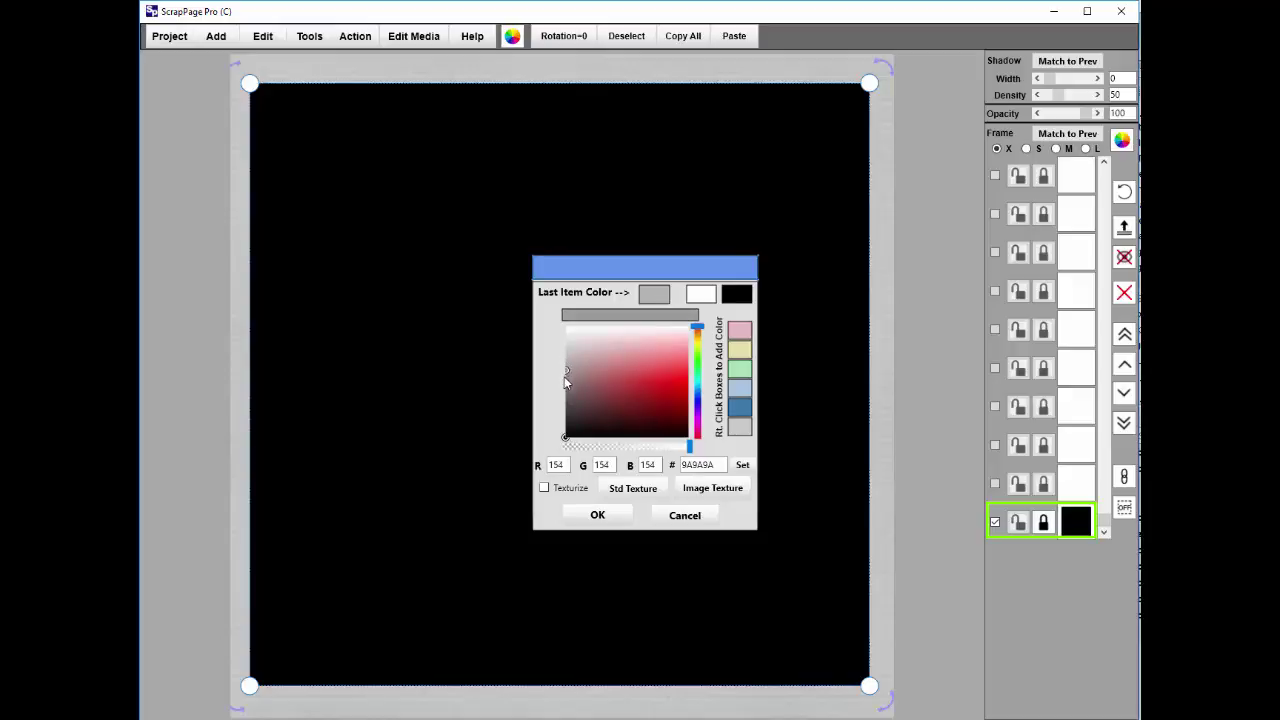
click(564, 377)
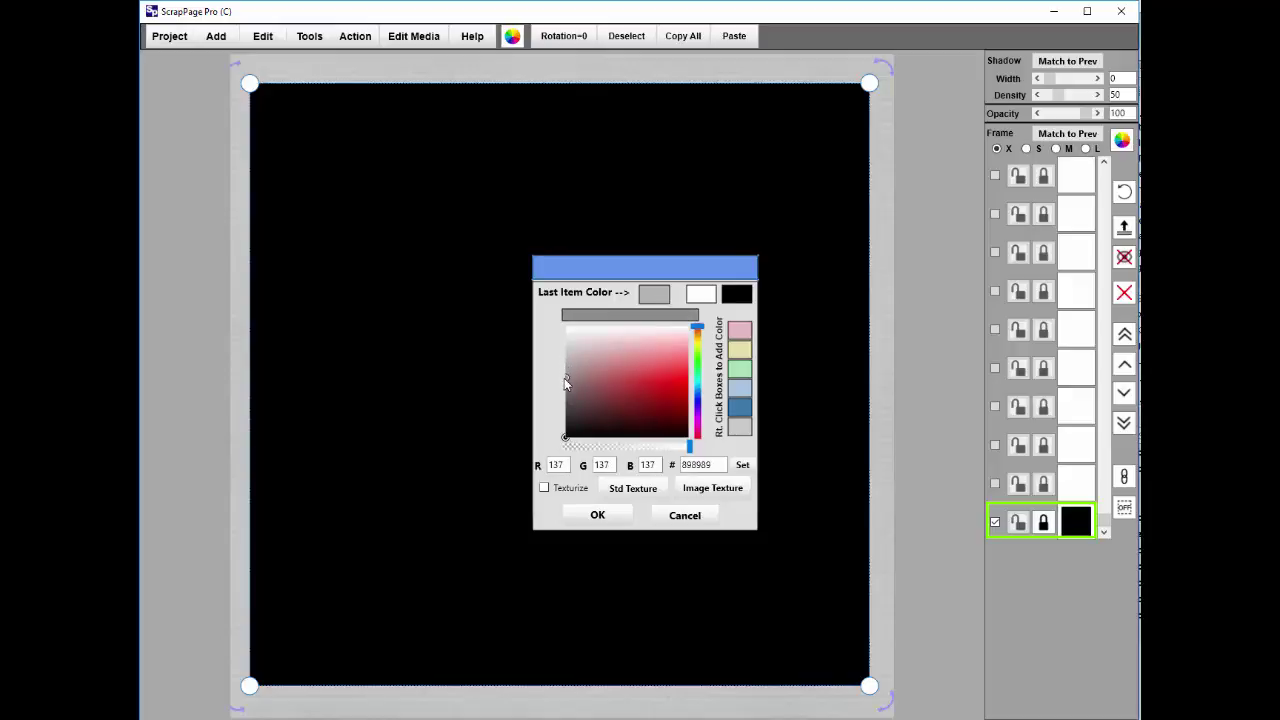
click(627, 496)
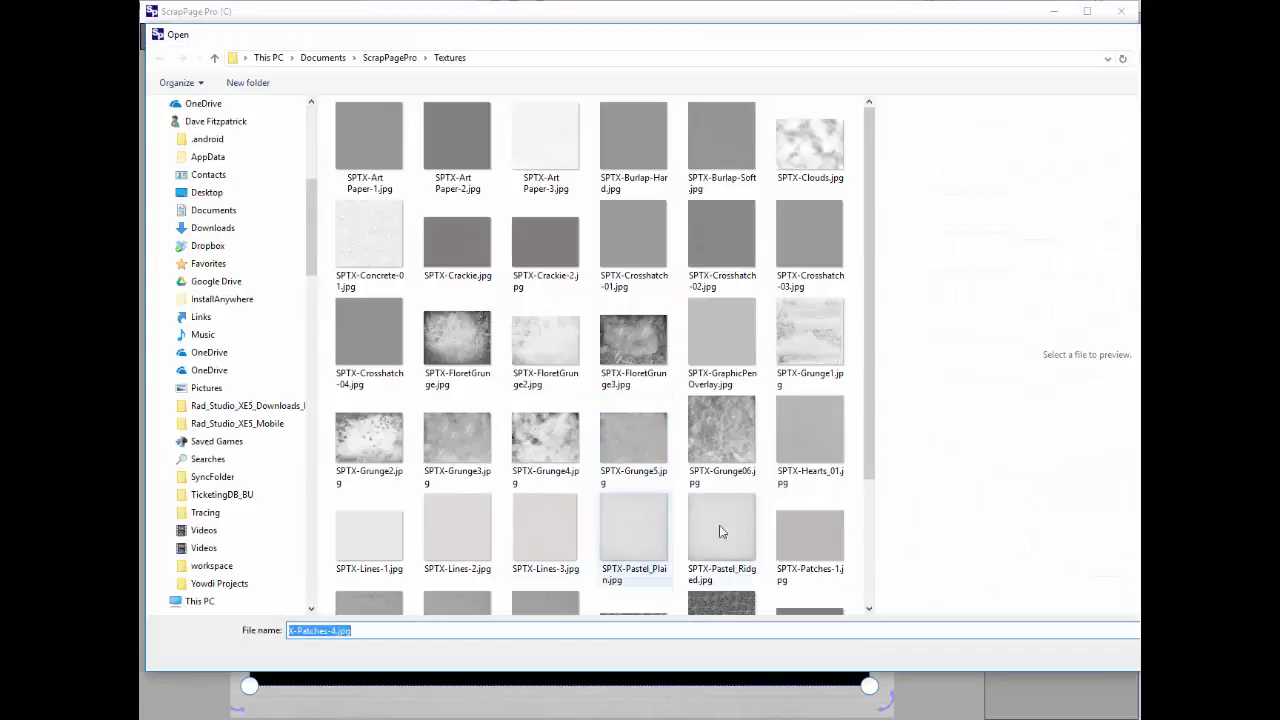
drag(867, 460, 867, 542)
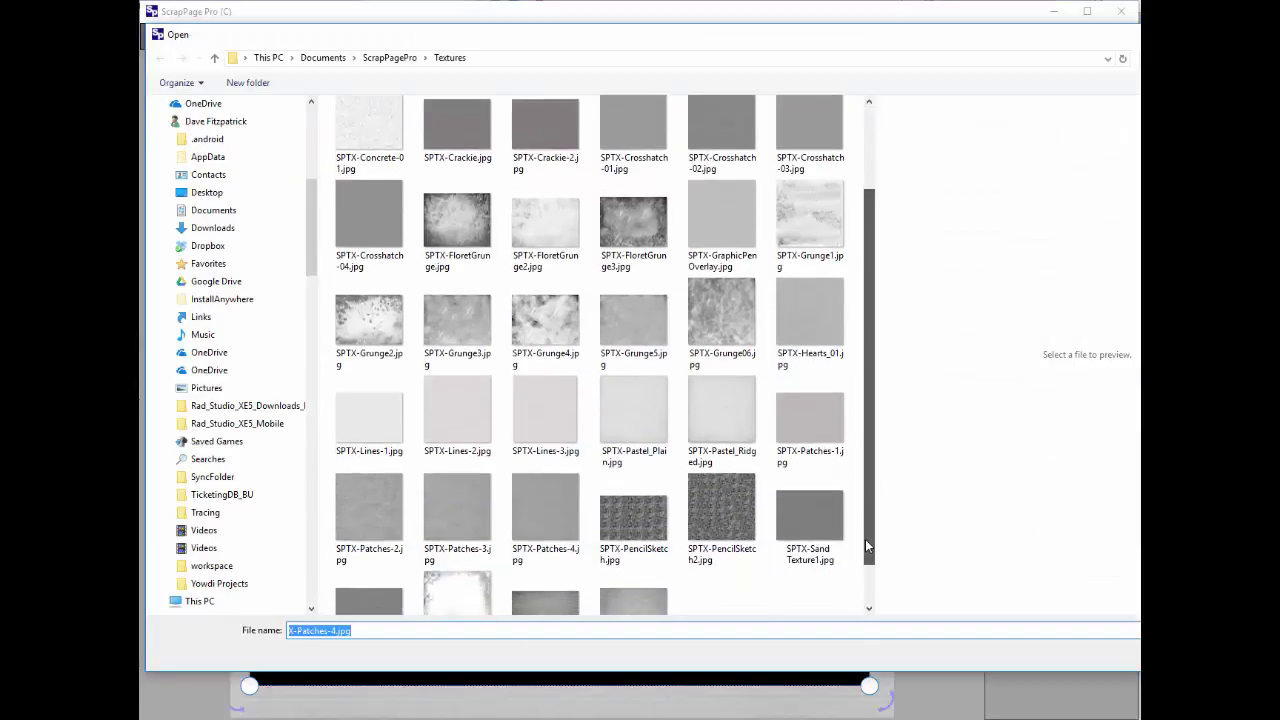
click(627, 408)
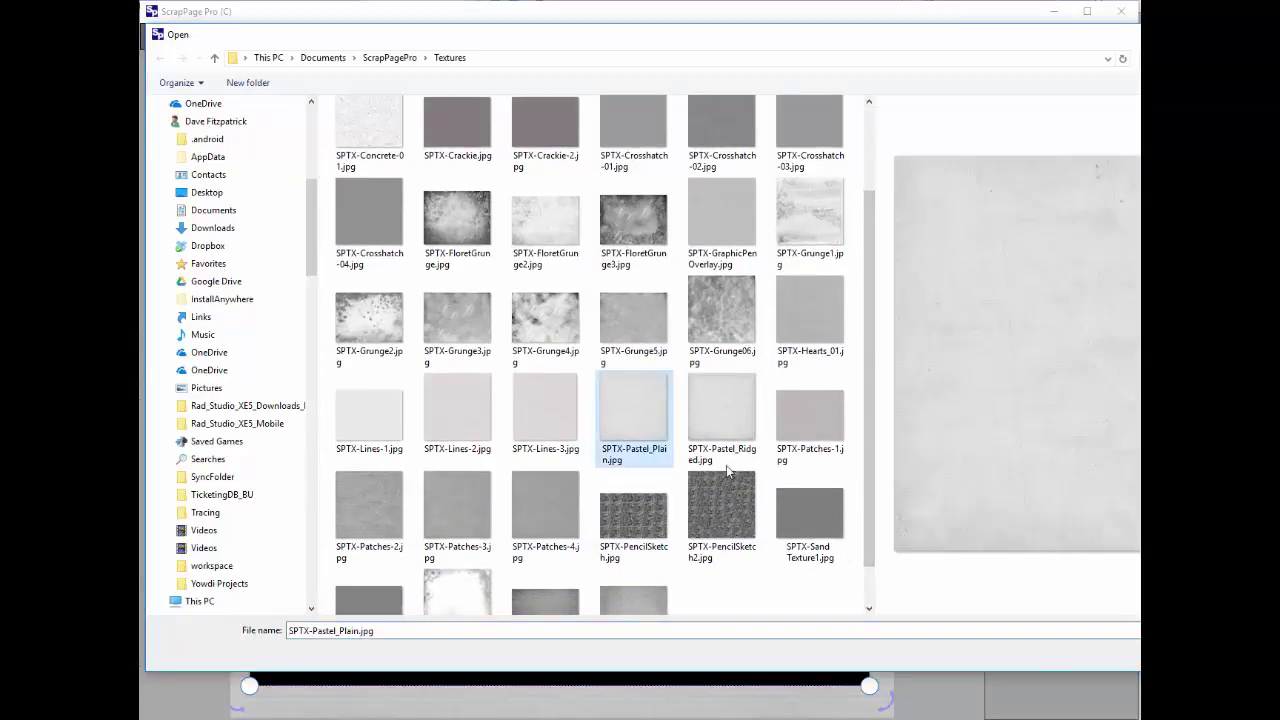
double_click(633, 410)
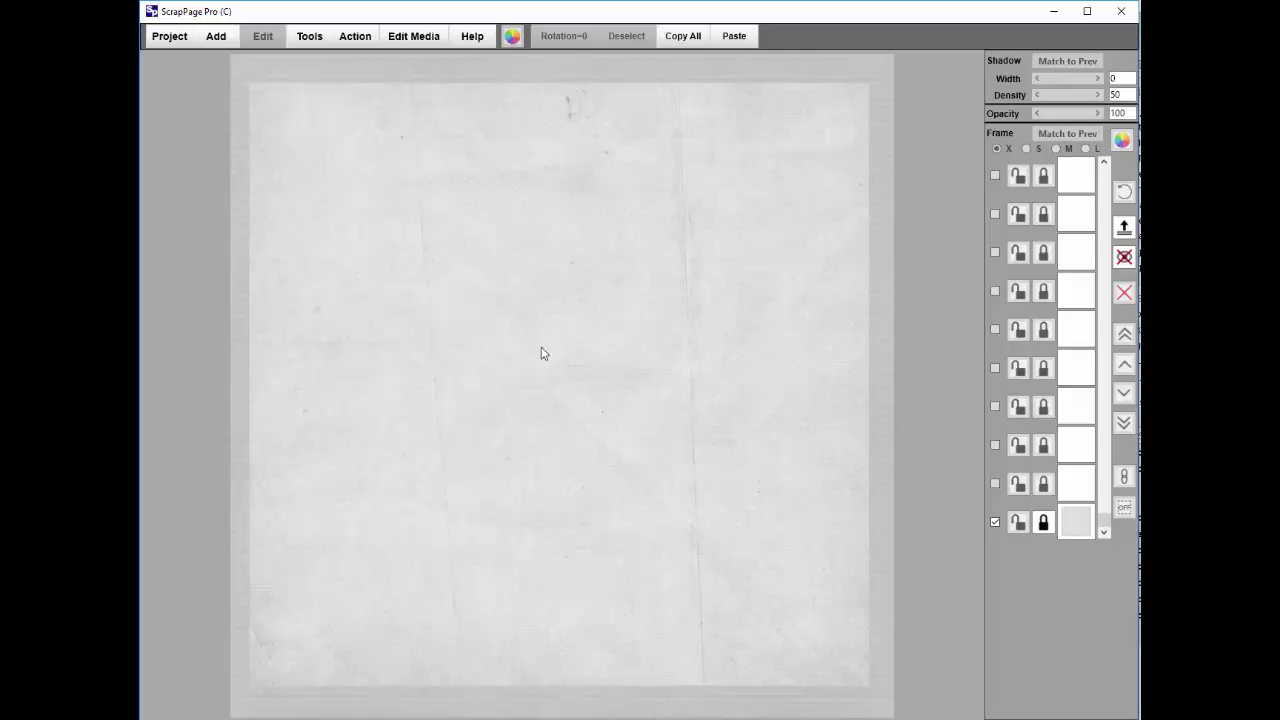
- Darken the textured panel's grey slightly below the page margin's tone
click(530, 179)
click(512, 37)
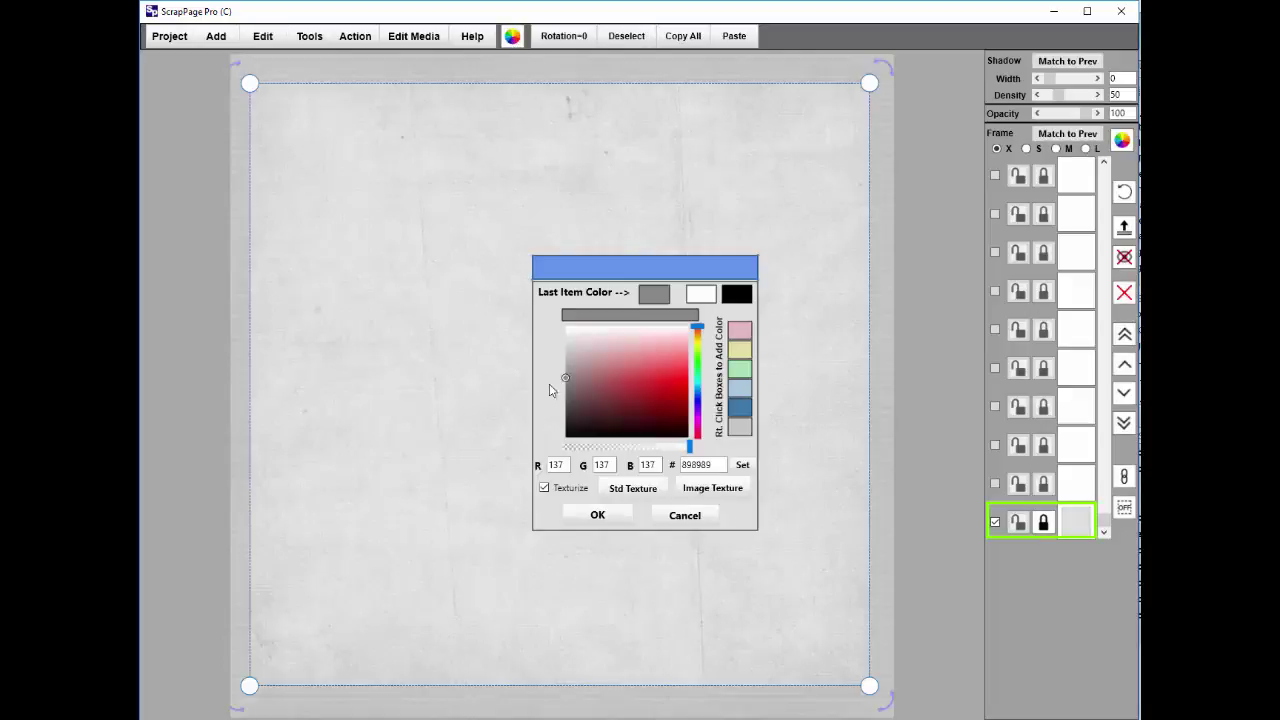
drag(564, 379, 561, 390)
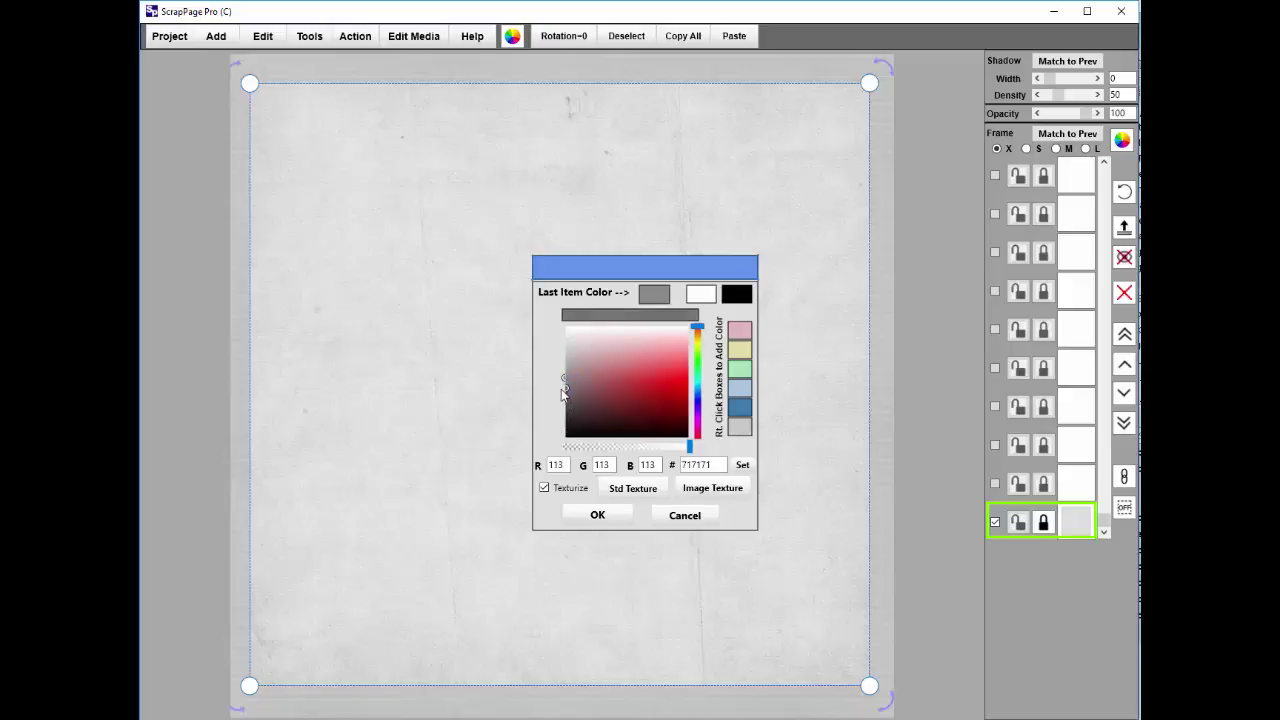
click(595, 515)
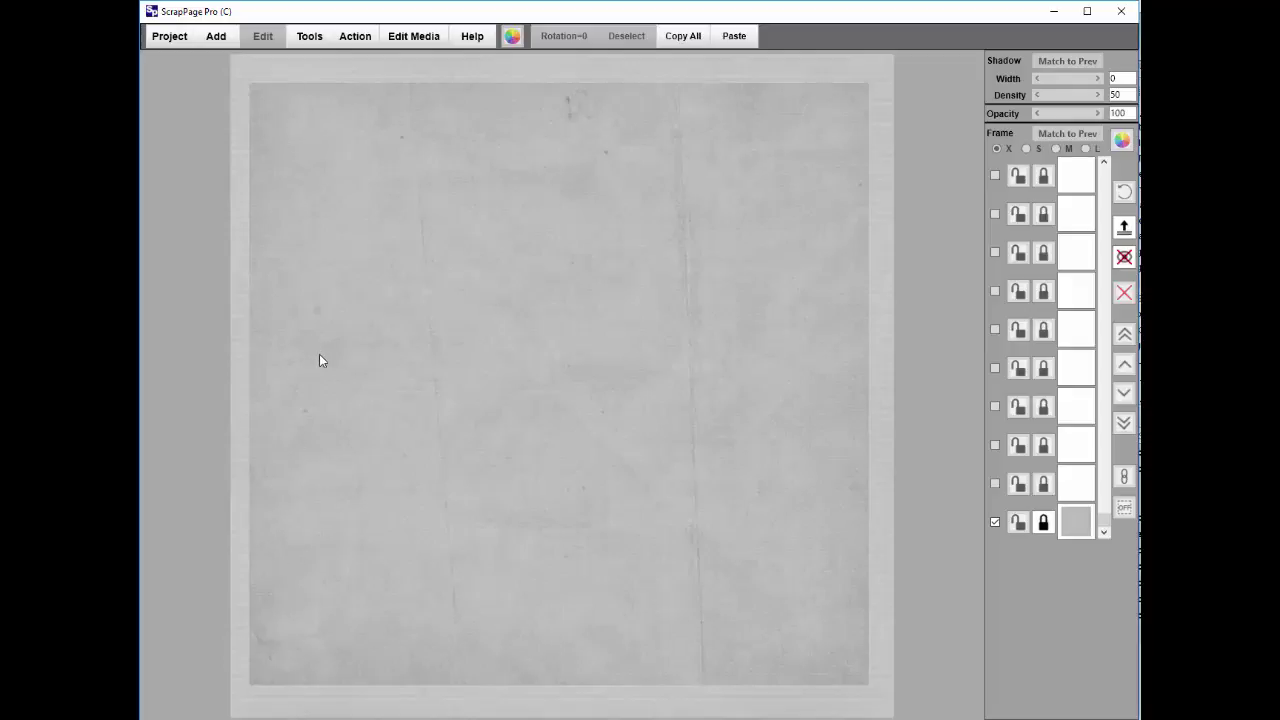
- Cut the panel with the custom Mask14.jpg mask, stretched to fill, adding punched notches along its left edge
click(306, 284)
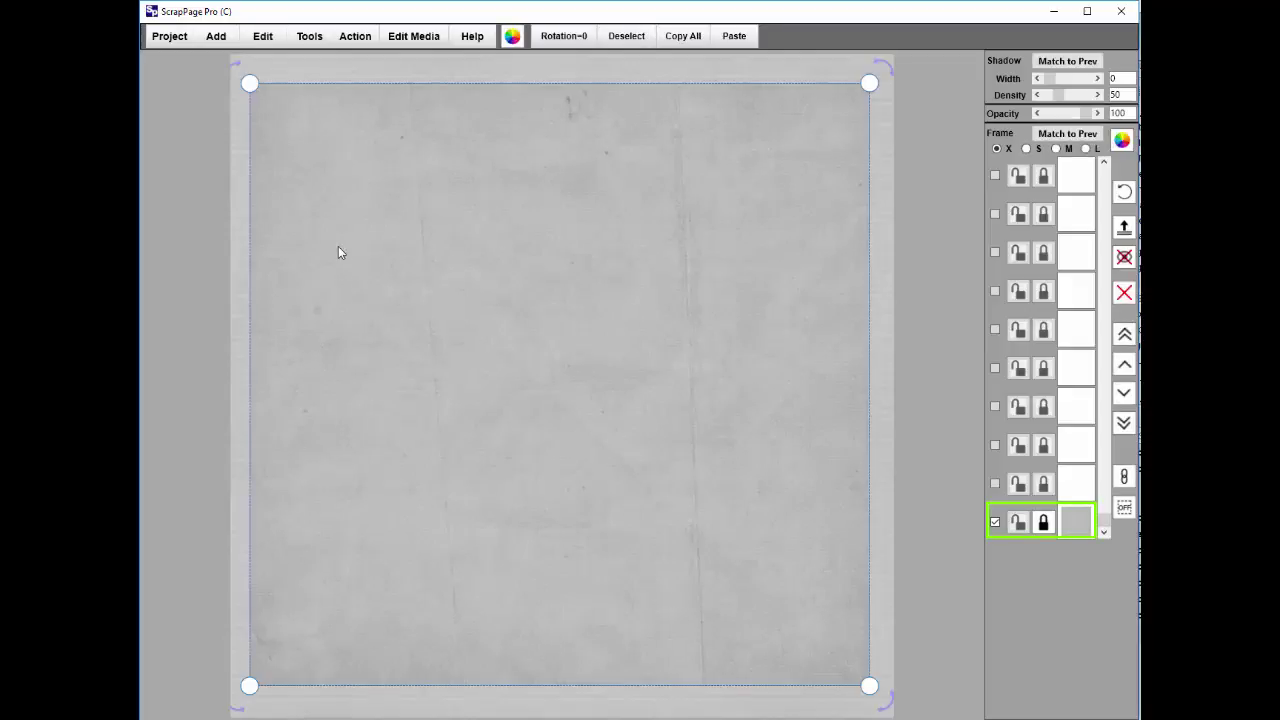
click(263, 40)
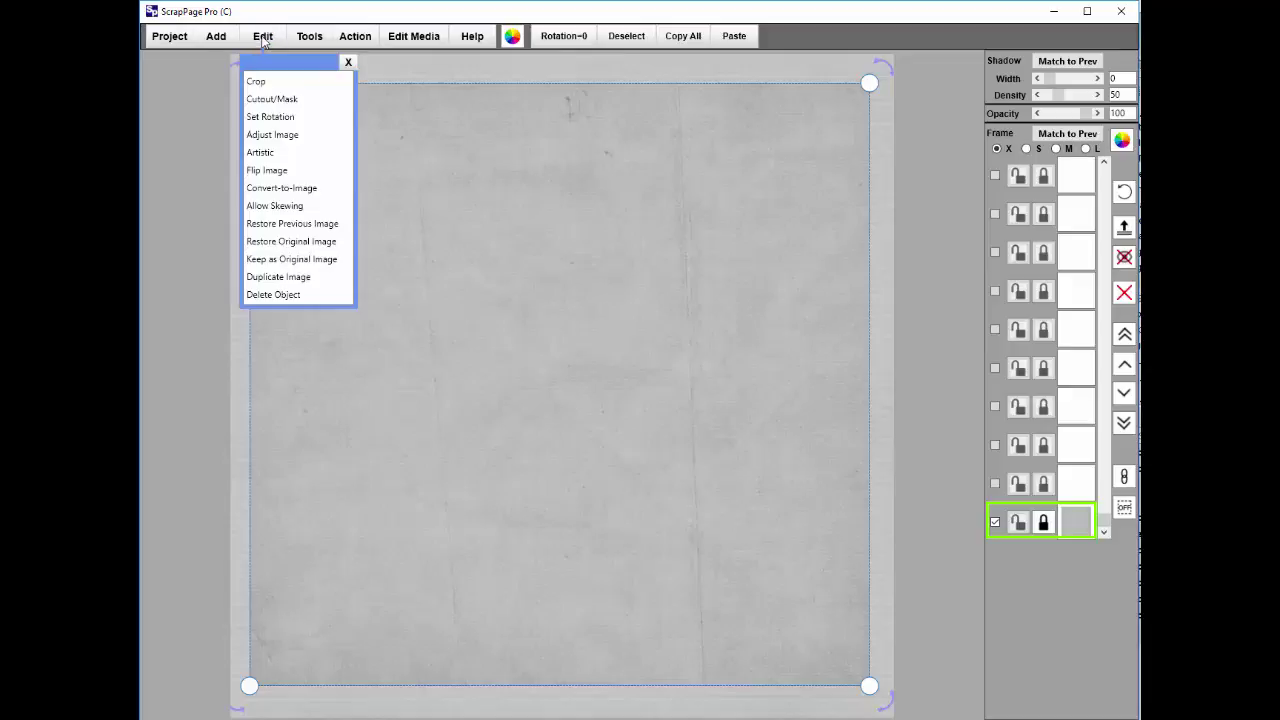
click(270, 102)
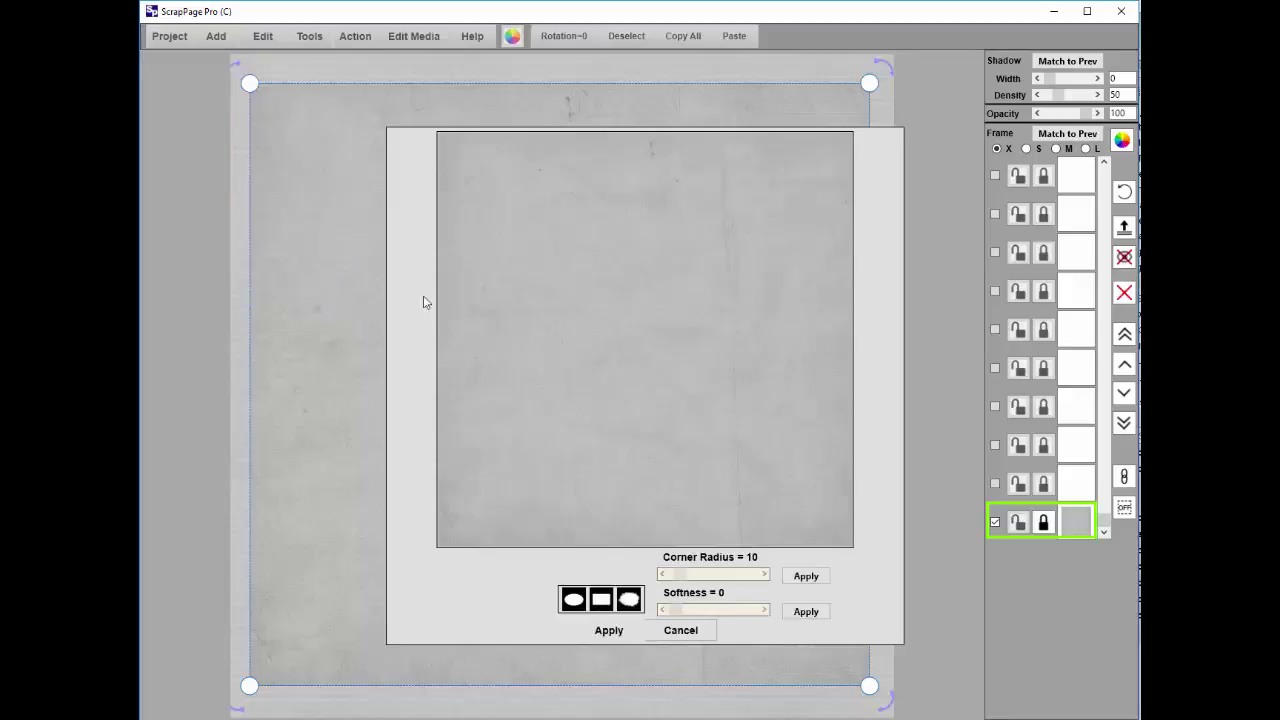
click(629, 600)
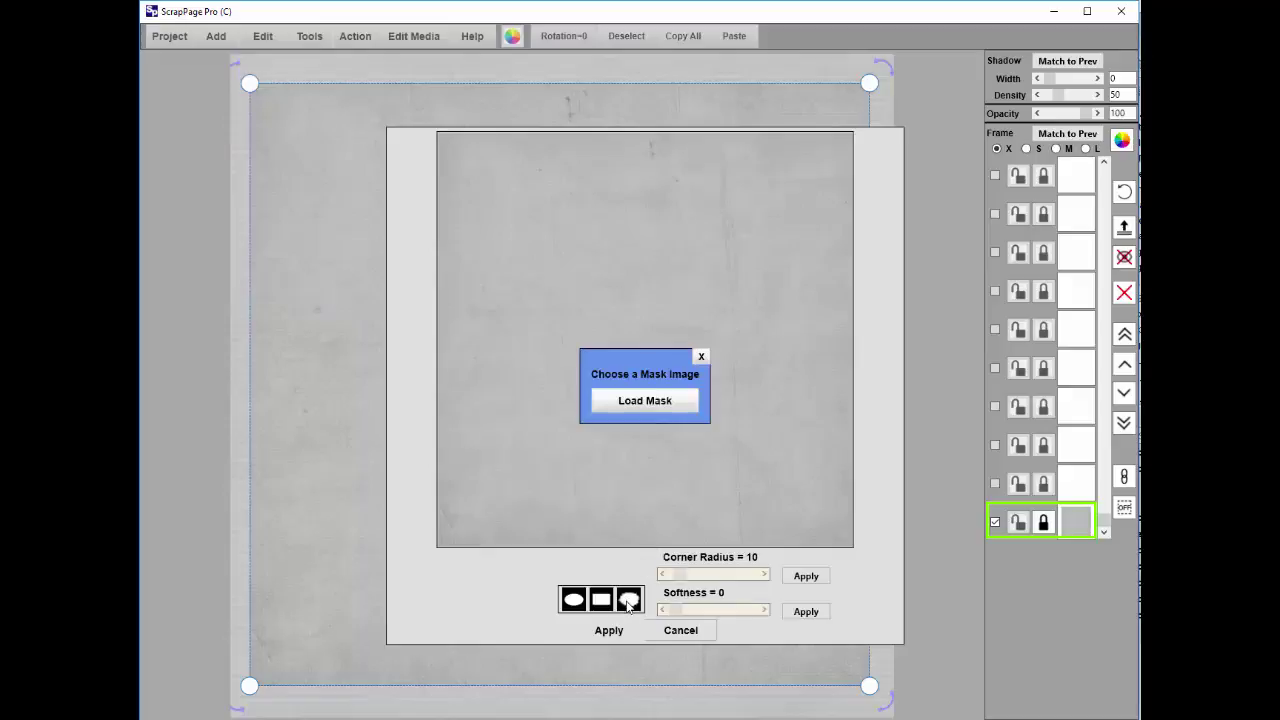
click(645, 401)
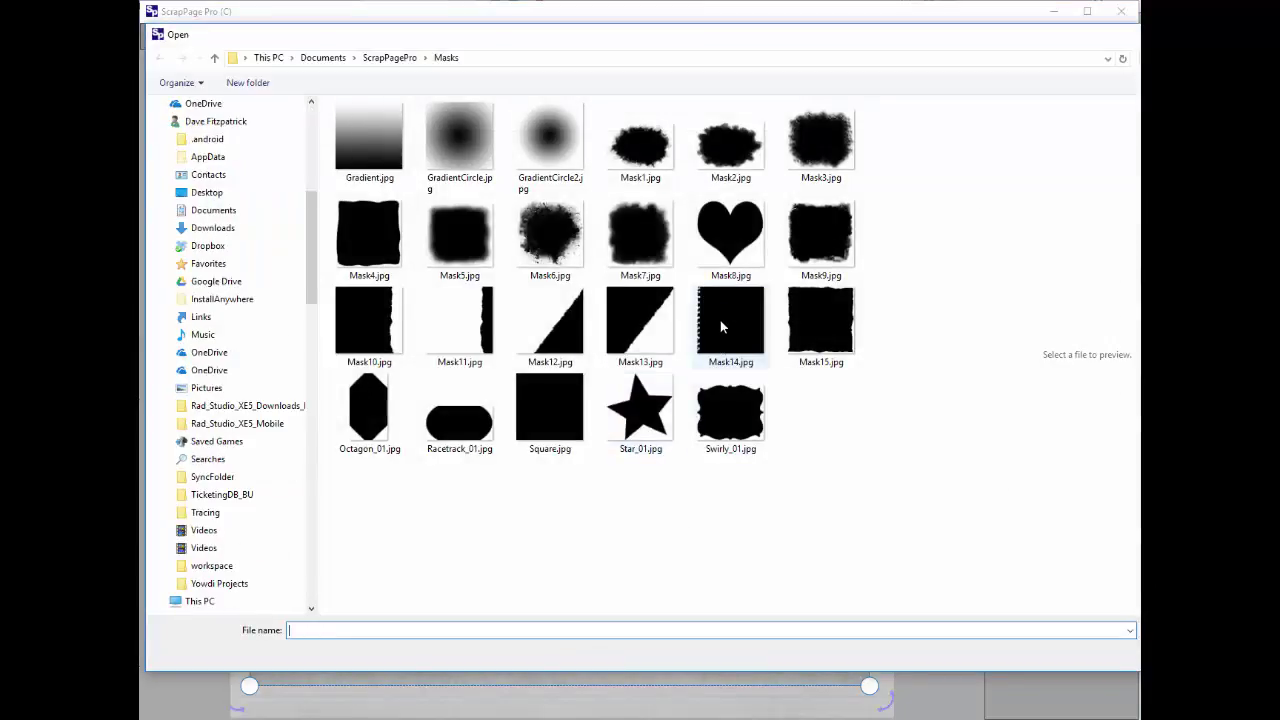
click(720, 319)
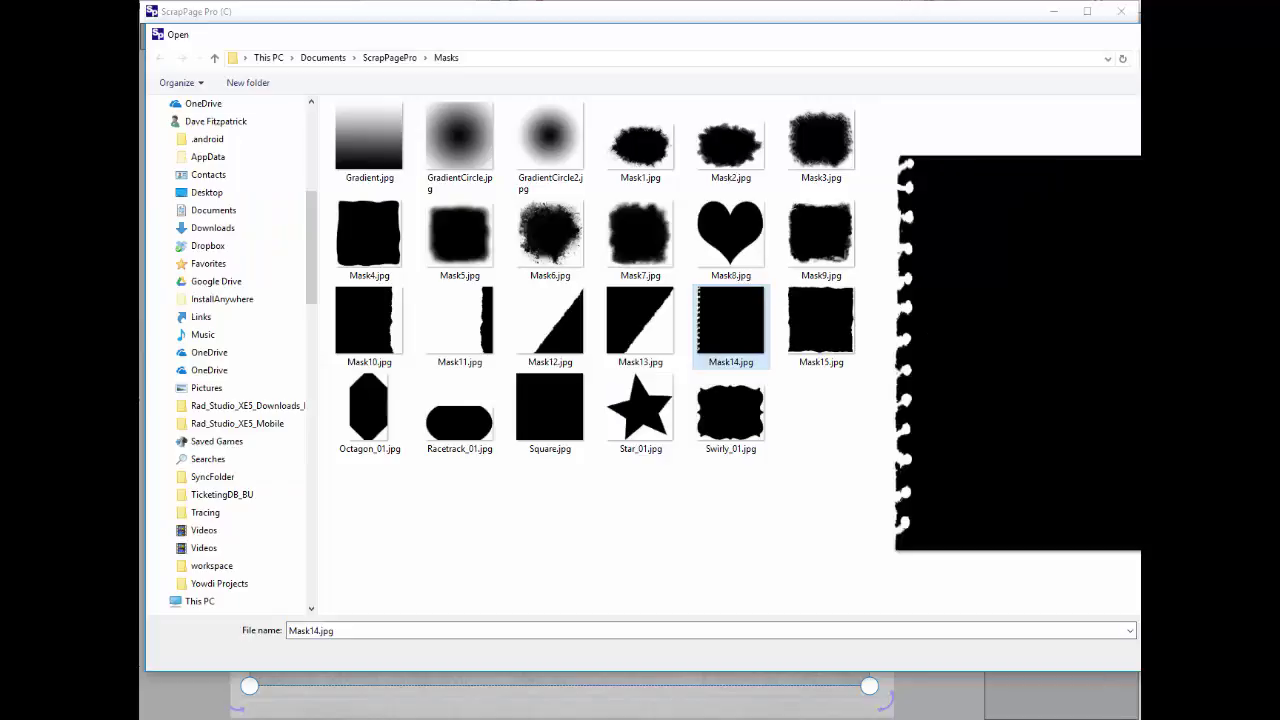
key(Return)
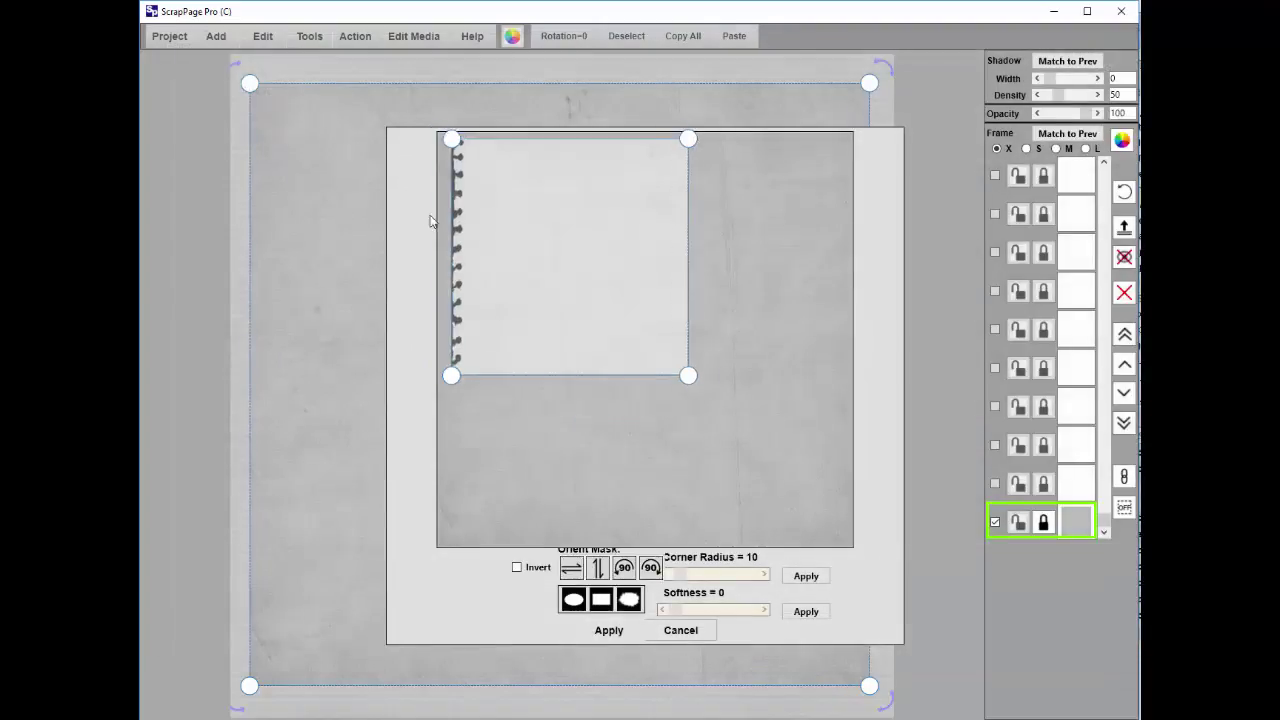
drag(675, 370, 866, 560)
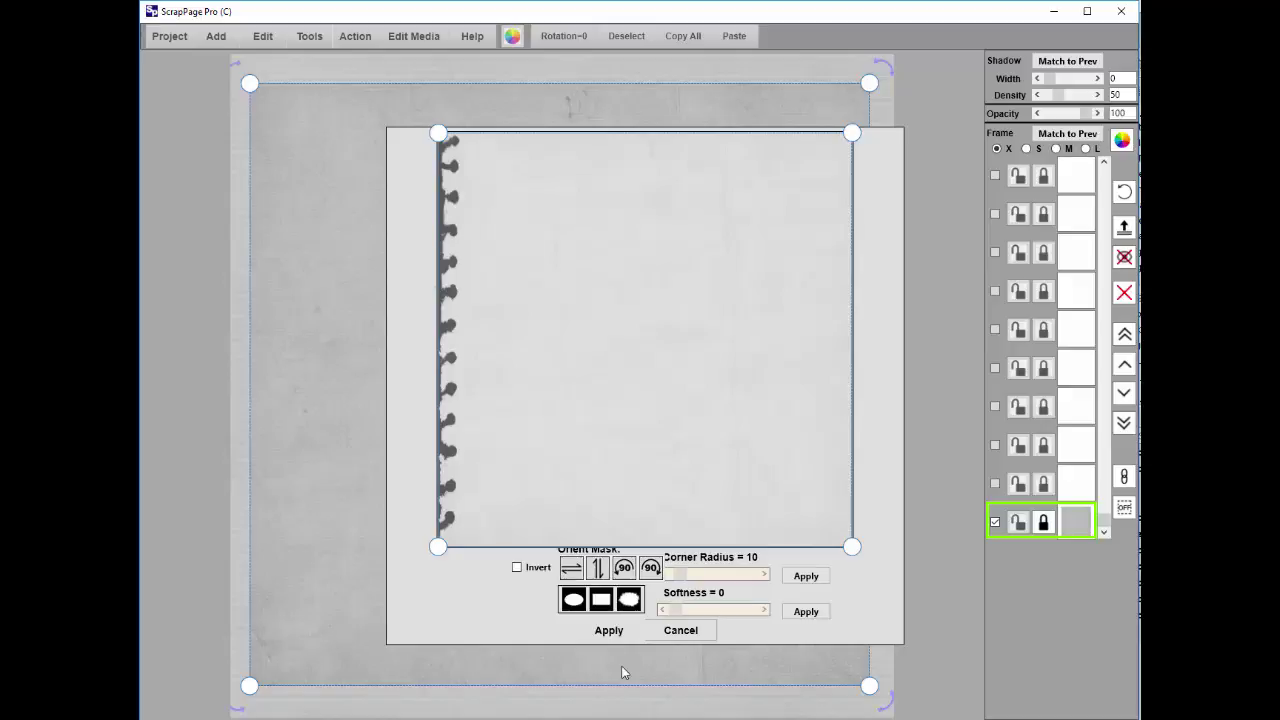
click(614, 633)
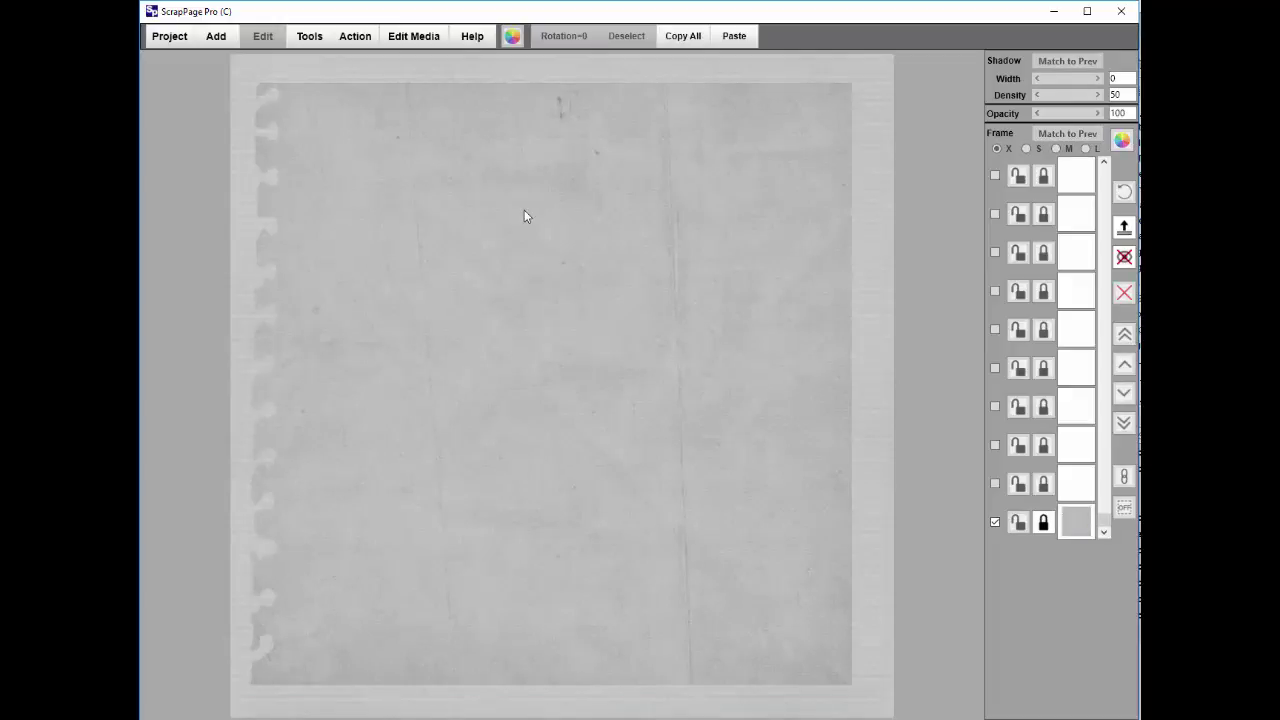
- Give the paper a drop shadow of width 3 and density 131, then nudge it slightly left and down
click(522, 287)
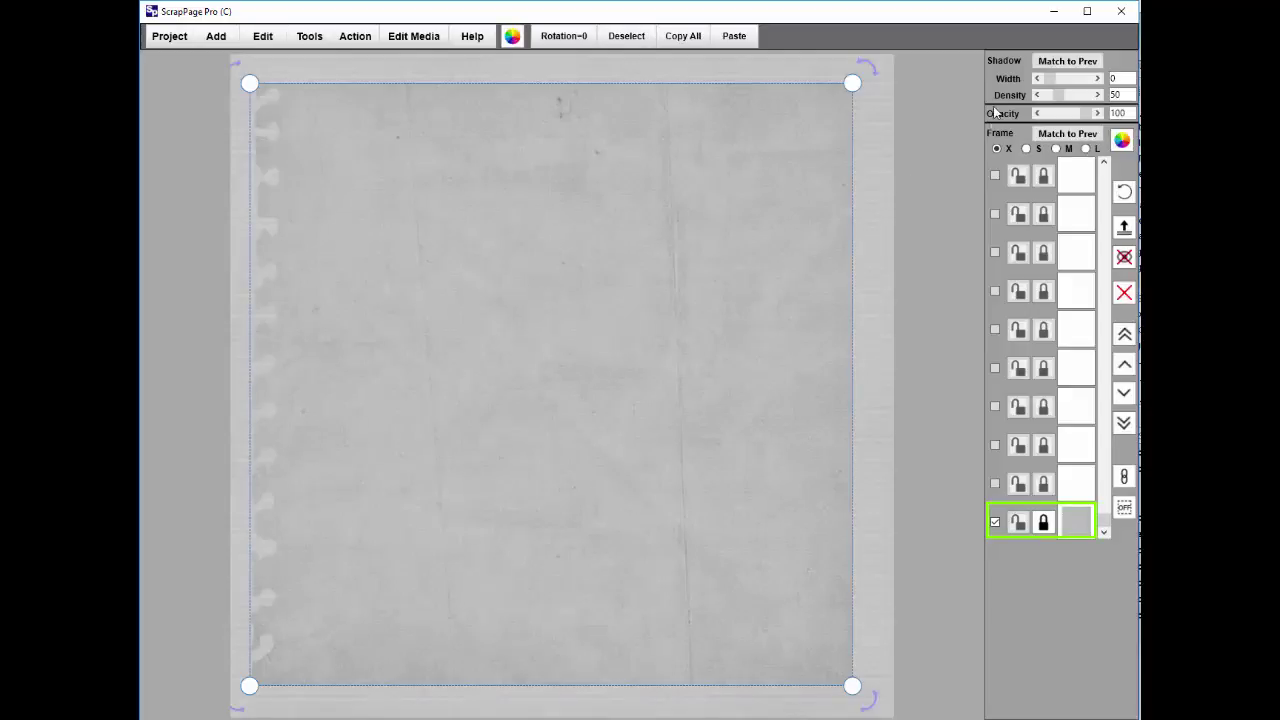
drag(1052, 80, 1080, 103)
click(876, 157)
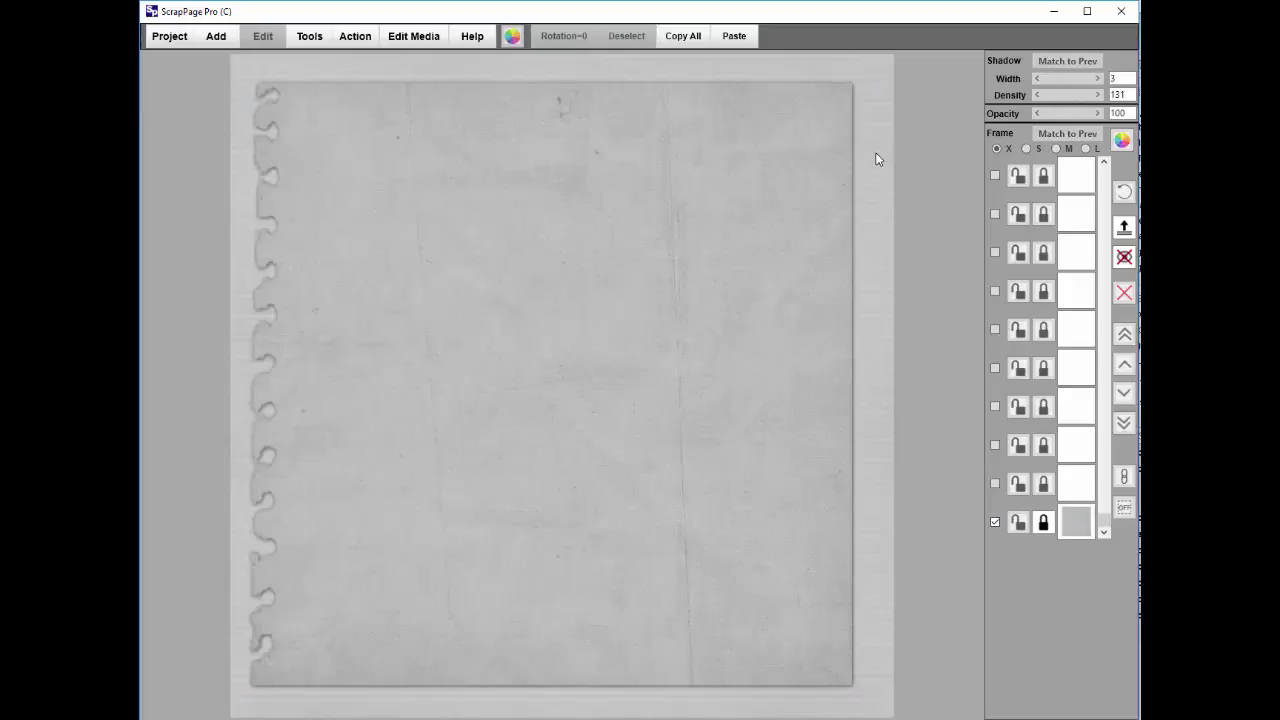
click(738, 232)
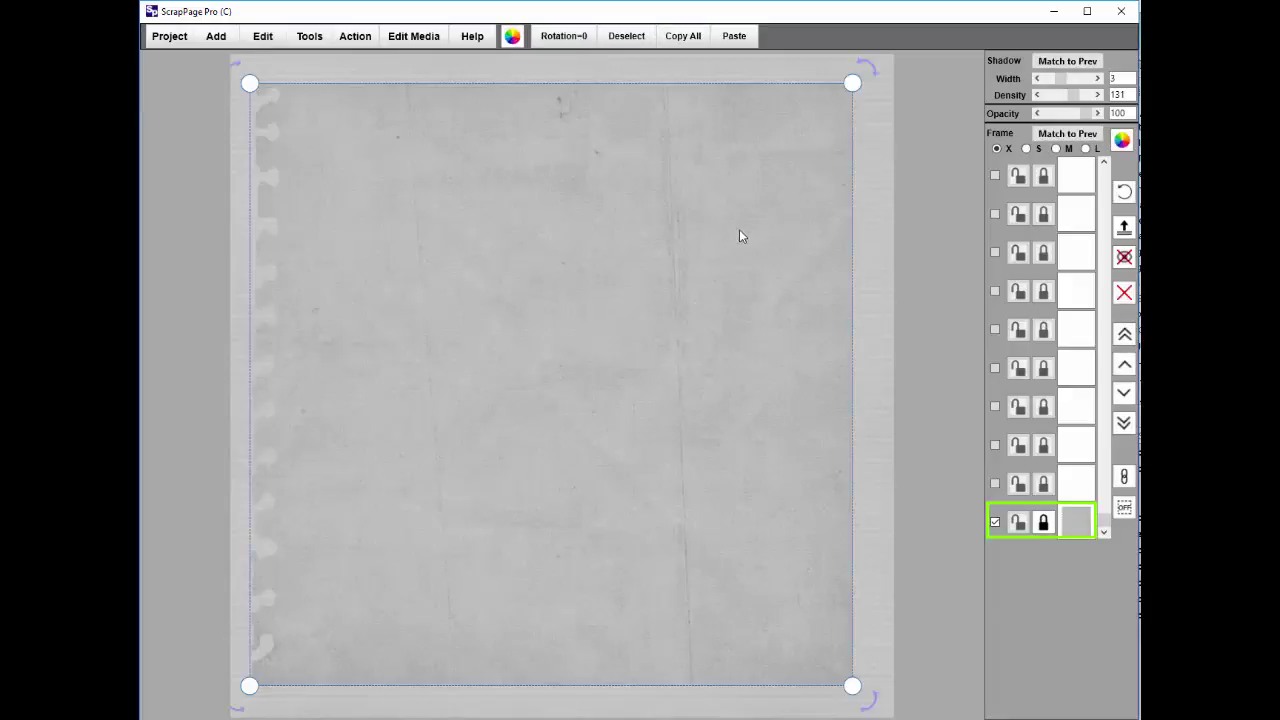
drag(777, 278, 773, 293)
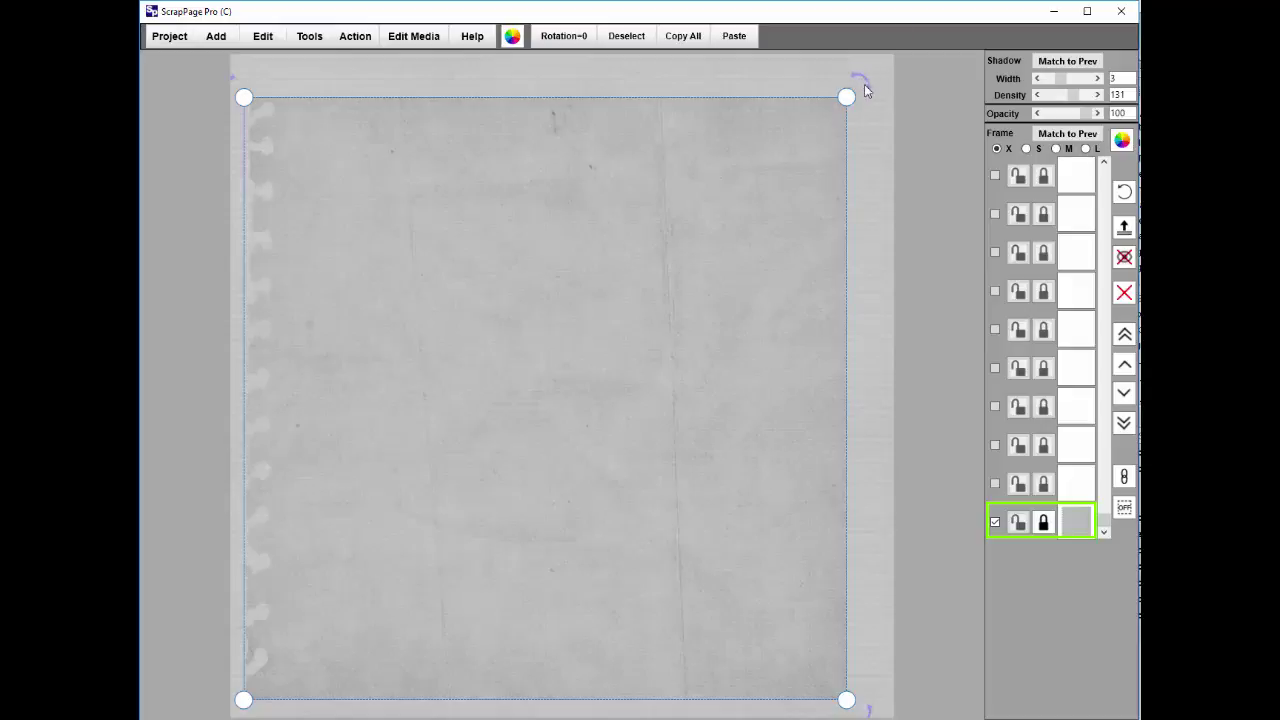
- Resize and reposition the tilted notebook sheet until it fills the page, then deselect it
drag(846, 97, 731, 229)
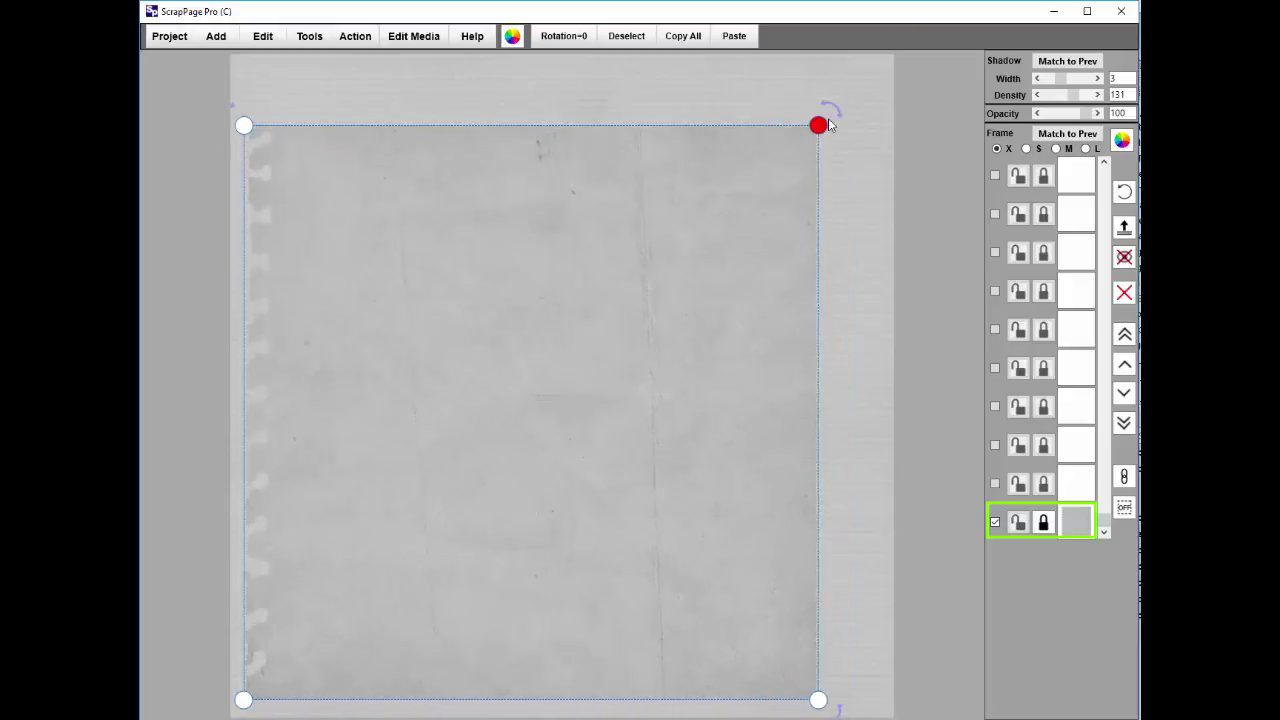
mouse_move(731, 229)
mouse_down()
mouse_move(841, 106)
mouse_move(863, 120)
mouse_move(877, 214)
mouse_move(766, 80)
mouse_move(832, 214)
mouse_move(774, 126)
mouse_move(784, 137)
mouse_up()
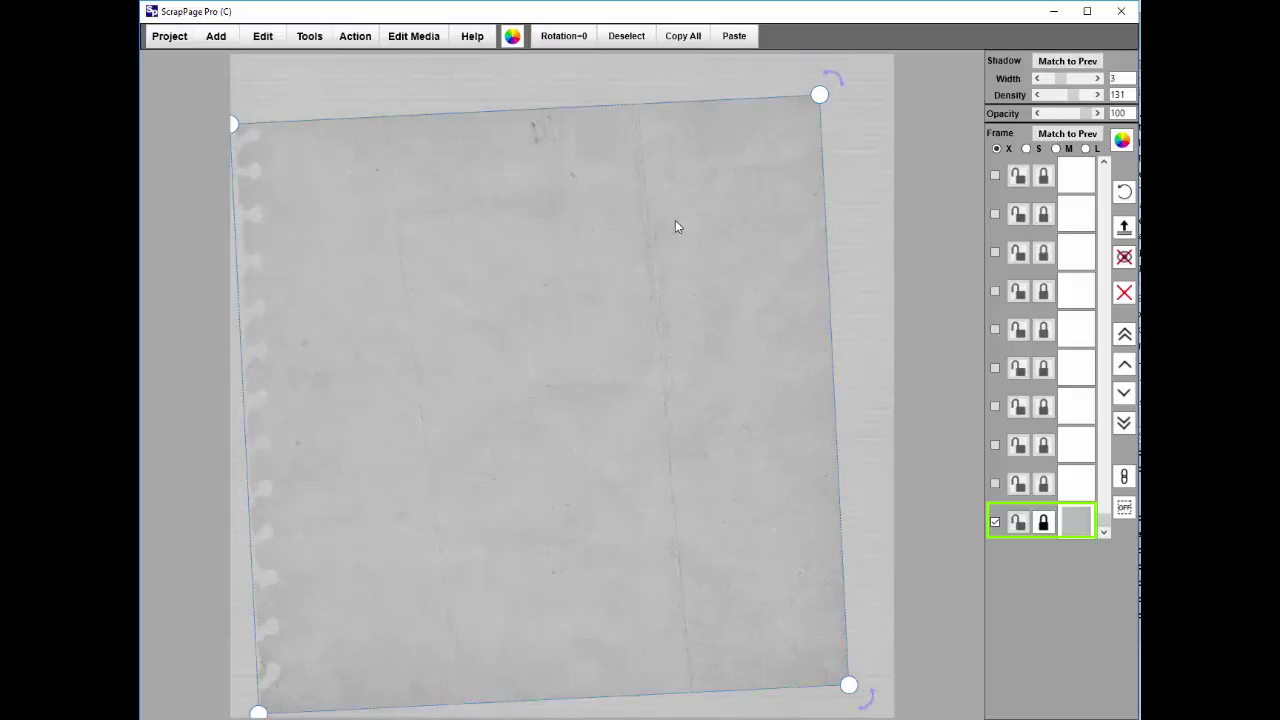
drag(677, 223, 694, 206)
drag(868, 666, 887, 685)
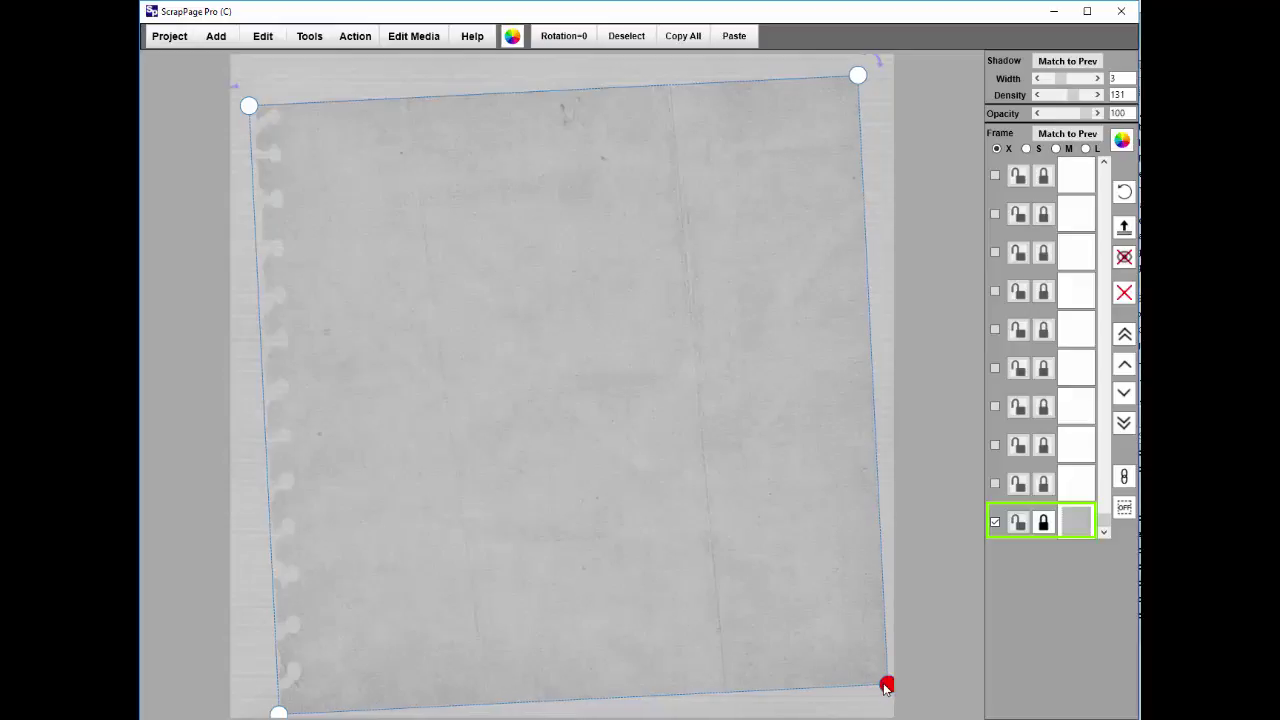
mouse_move(887, 686)
mouse_down()
mouse_move(913, 711)
mouse_move(898, 697)
mouse_move(903, 706)
mouse_up()
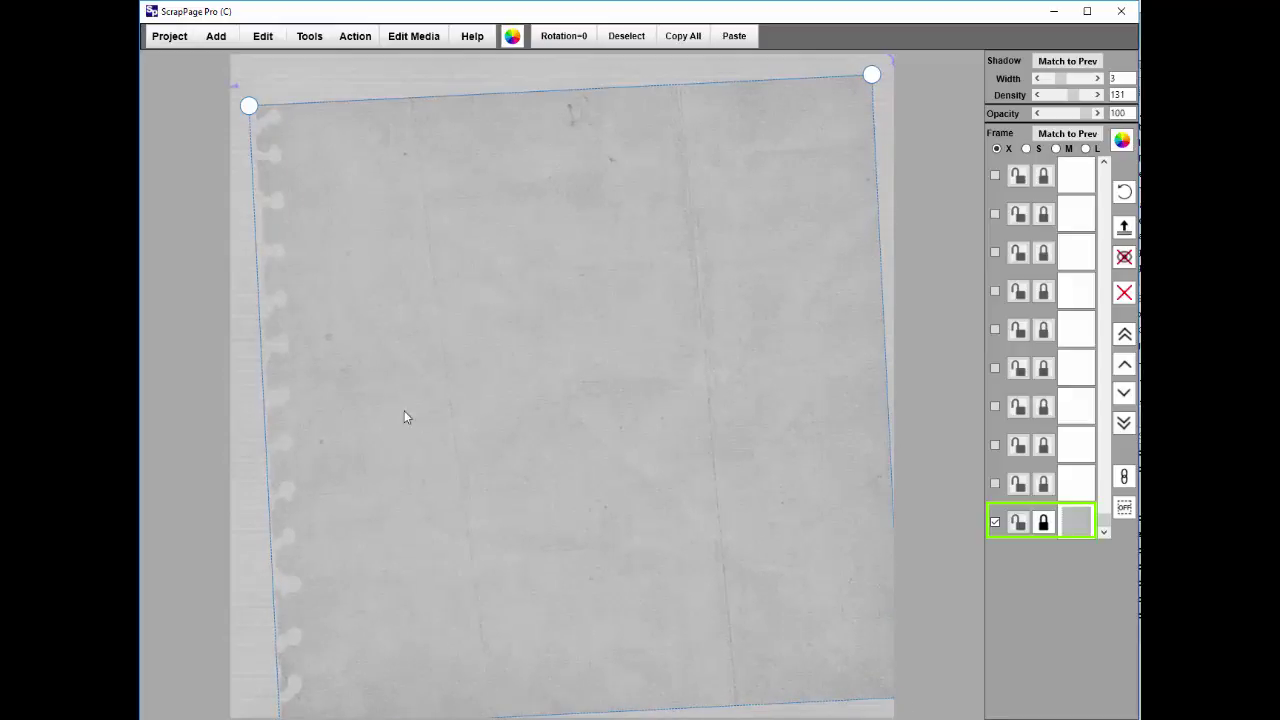
click(244, 382)
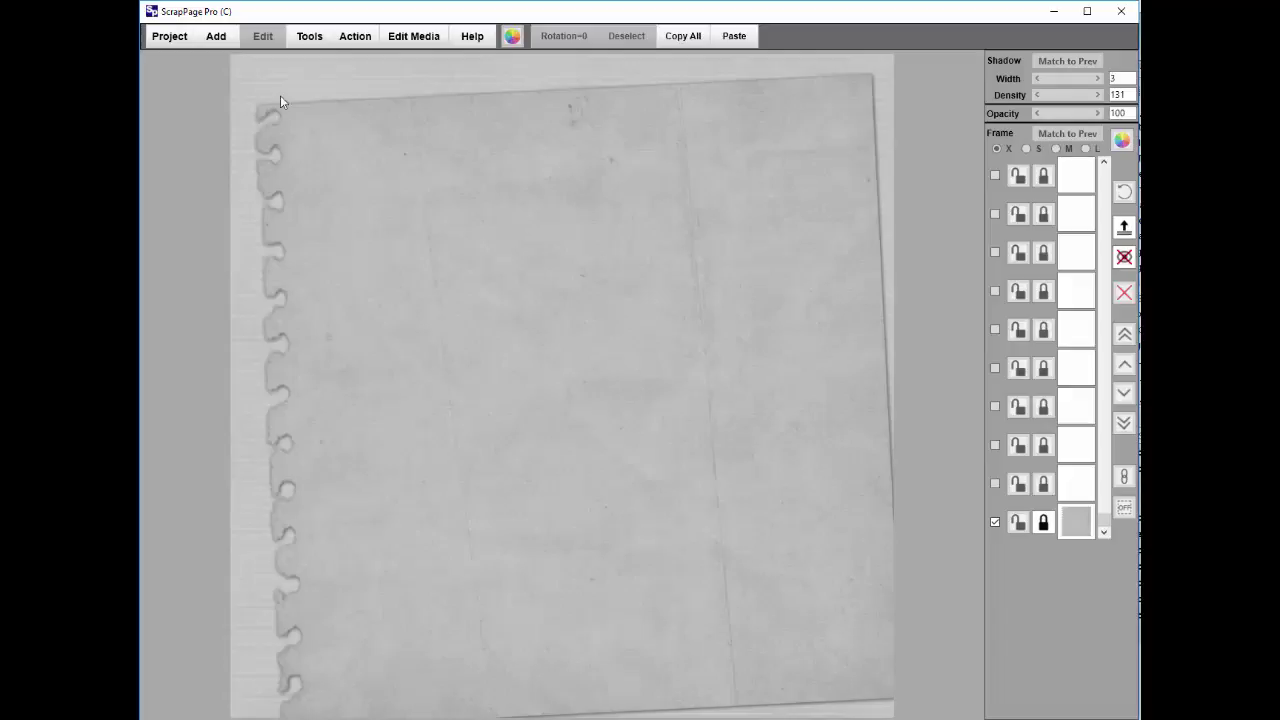
- Browse the Project menu and close it without choosing anything
click(171, 36)
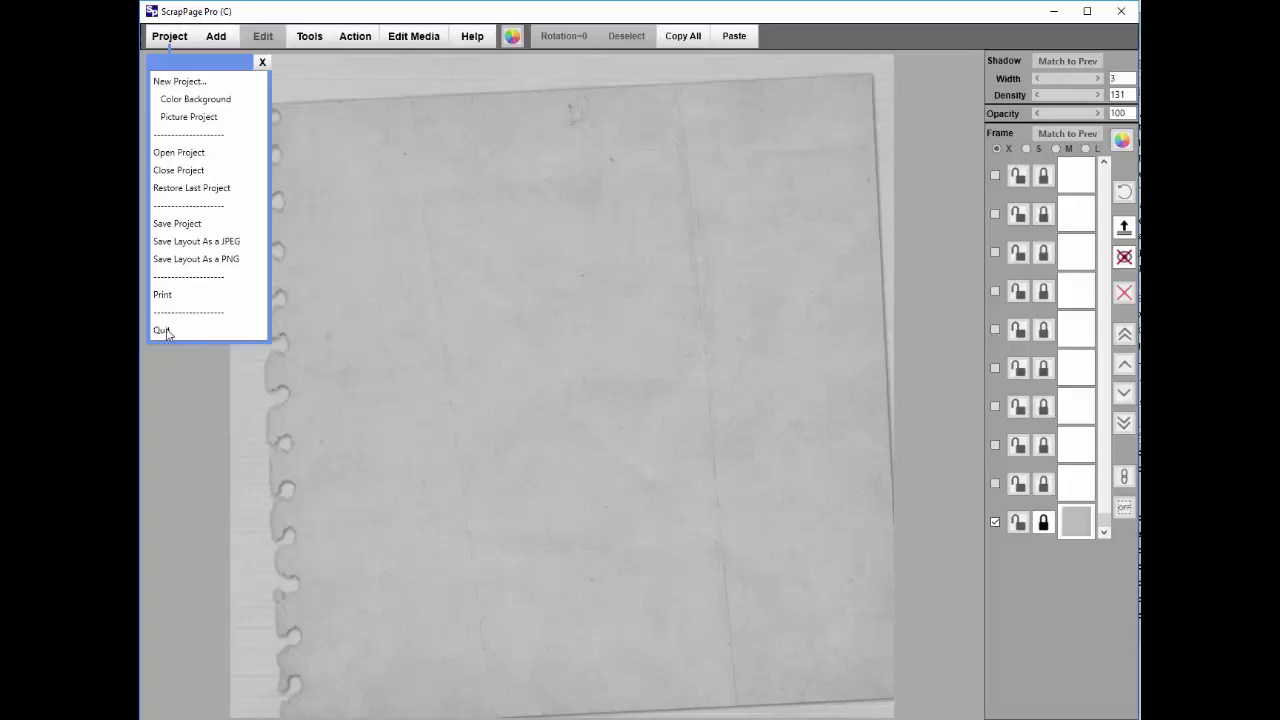
click(262, 63)
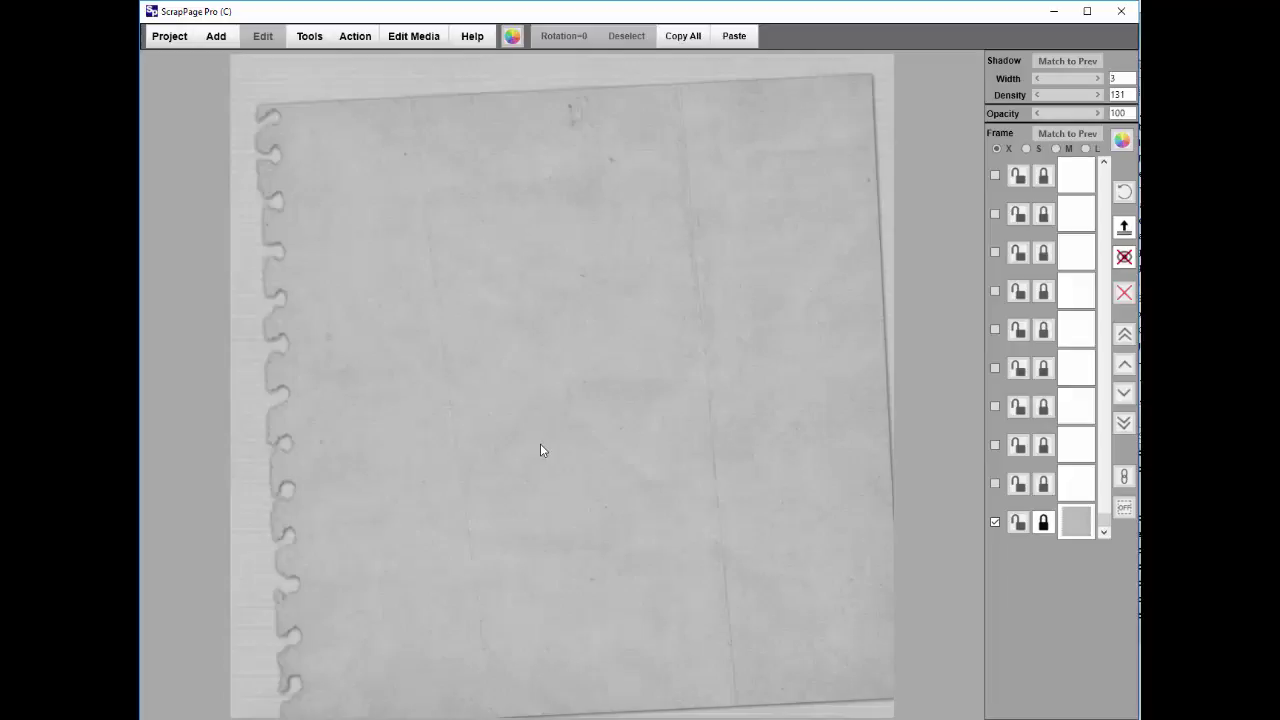
- Select the GreatGreatGrandma and GreatGreatGrandpa jpgs from Dropbox > SPPExamplePages > AncestryPage
click(218, 40)
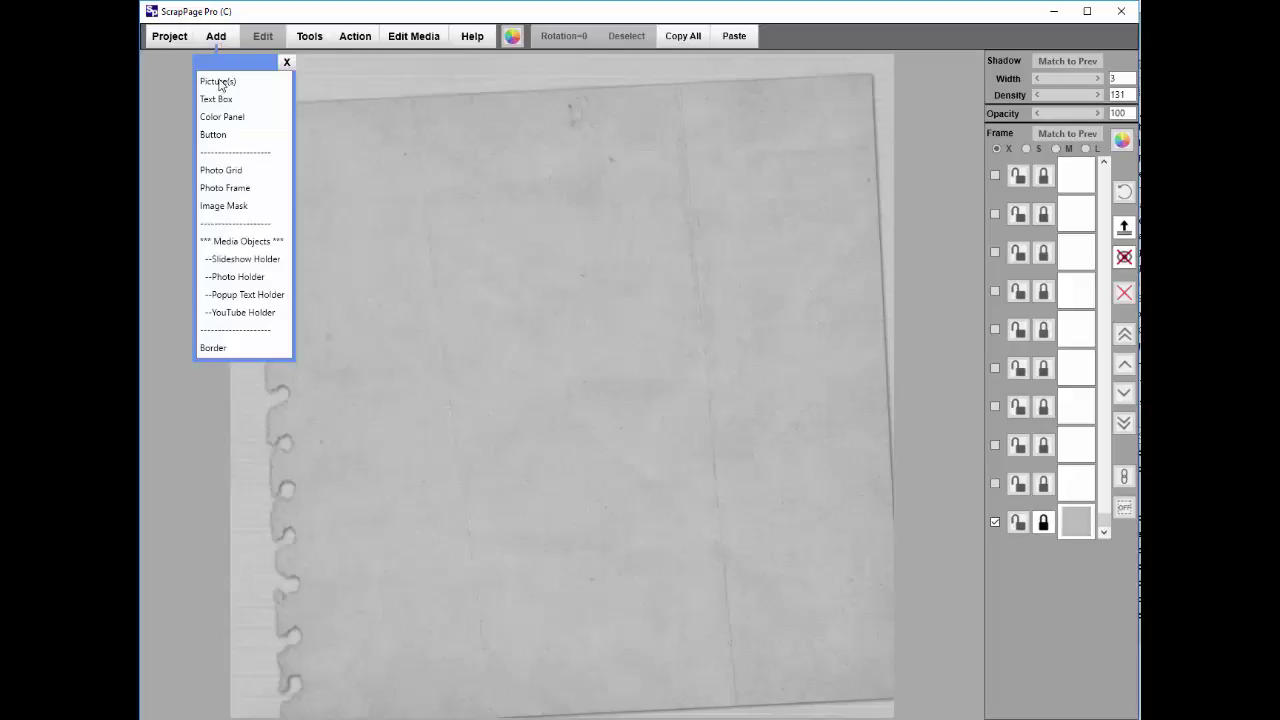
click(221, 82)
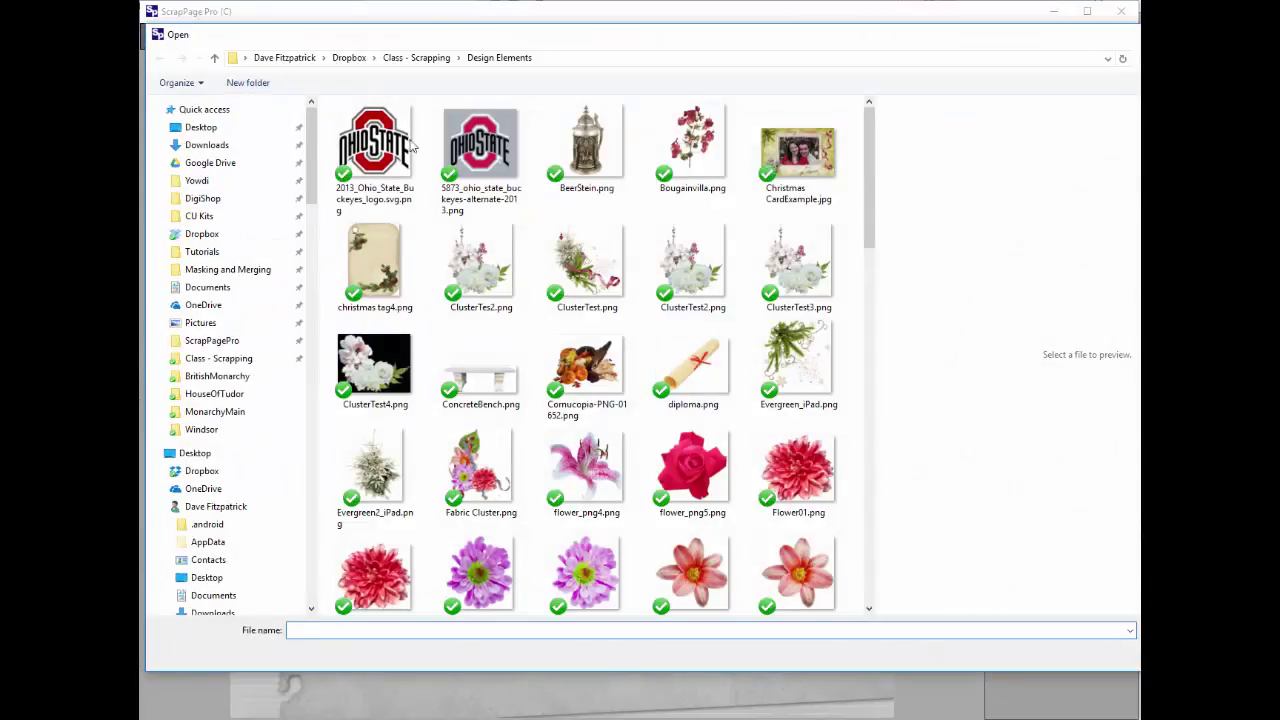
click(339, 59)
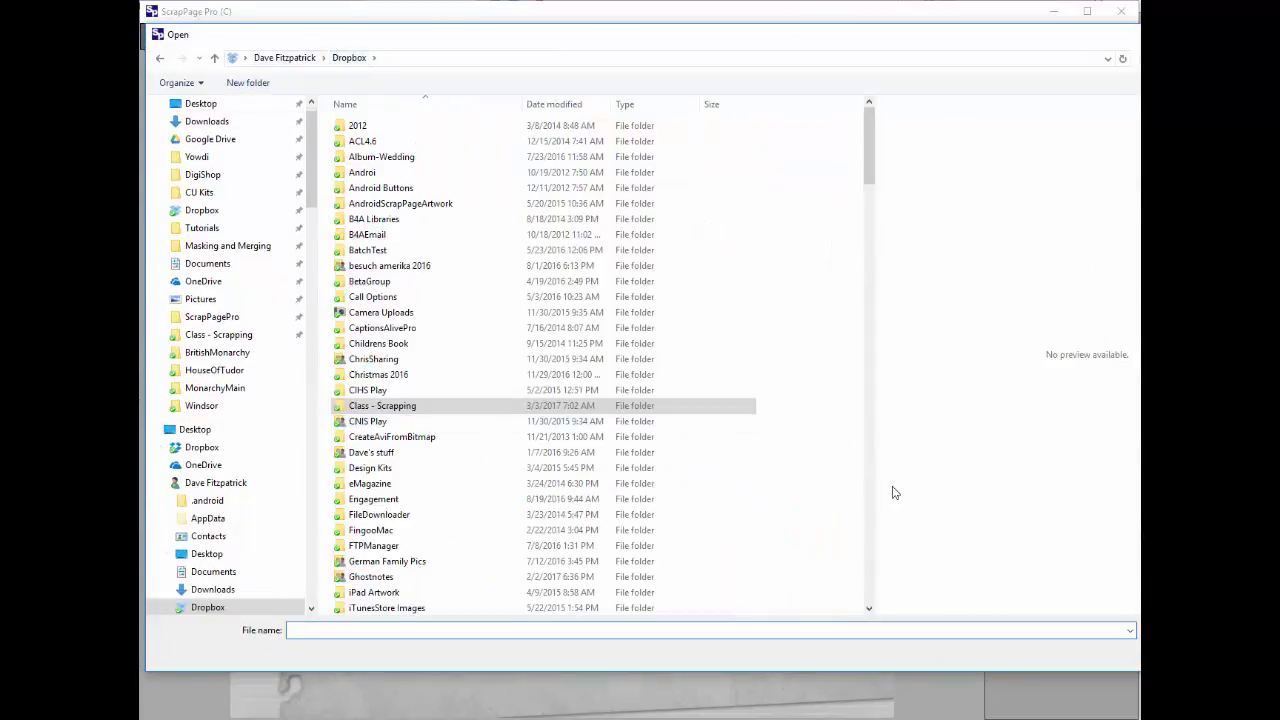
scroll(870, 533, down, 10)
scroll(870, 533, down, 1)
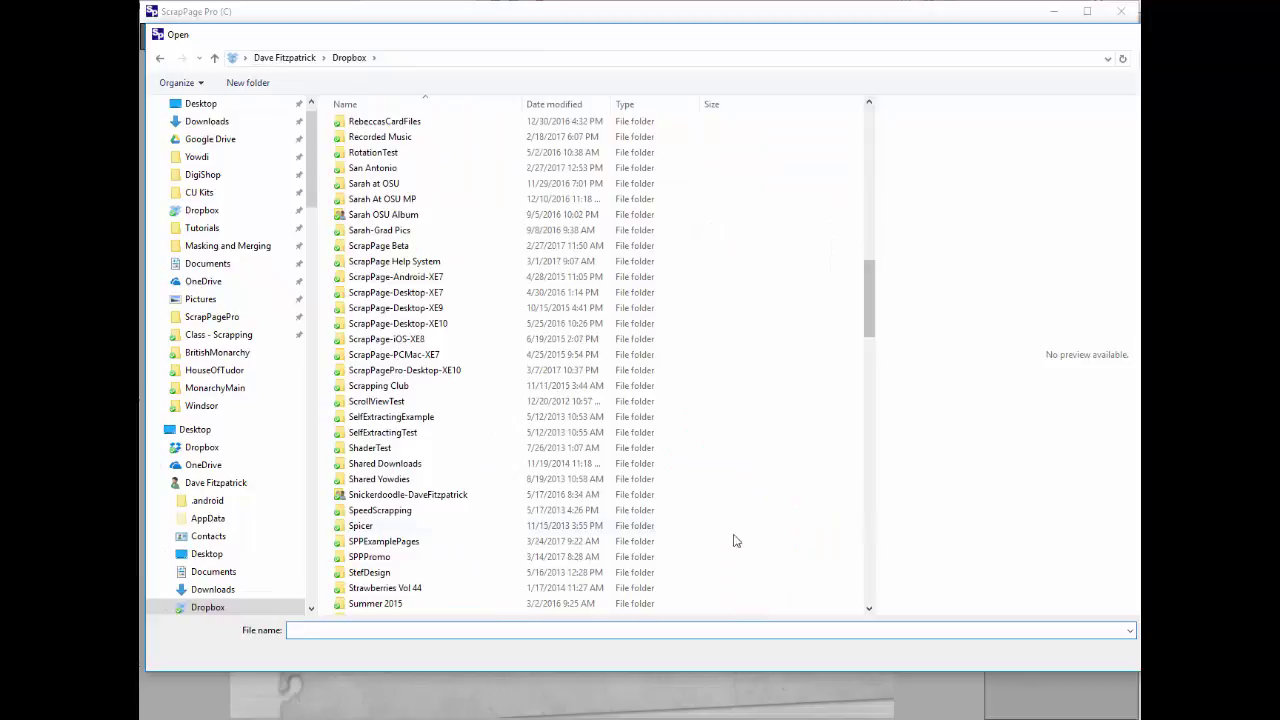
click(395, 543)
double_click(397, 545)
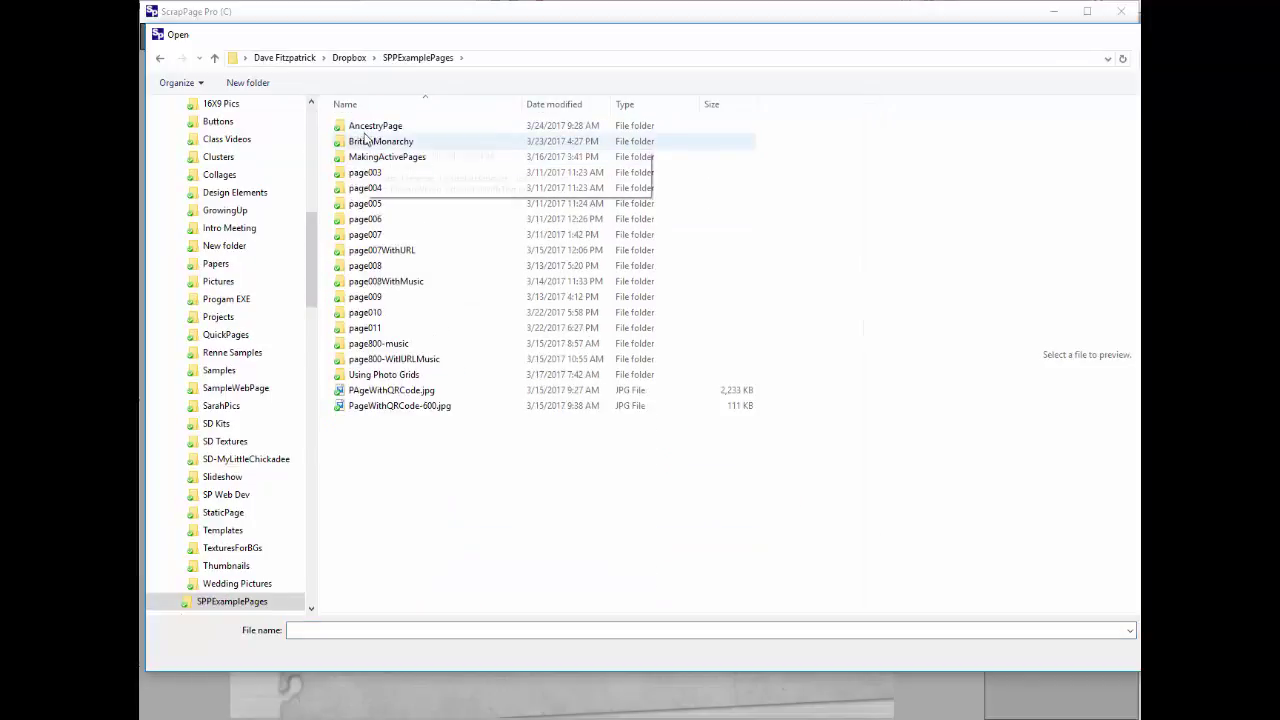
double_click(385, 122)
click(385, 143)
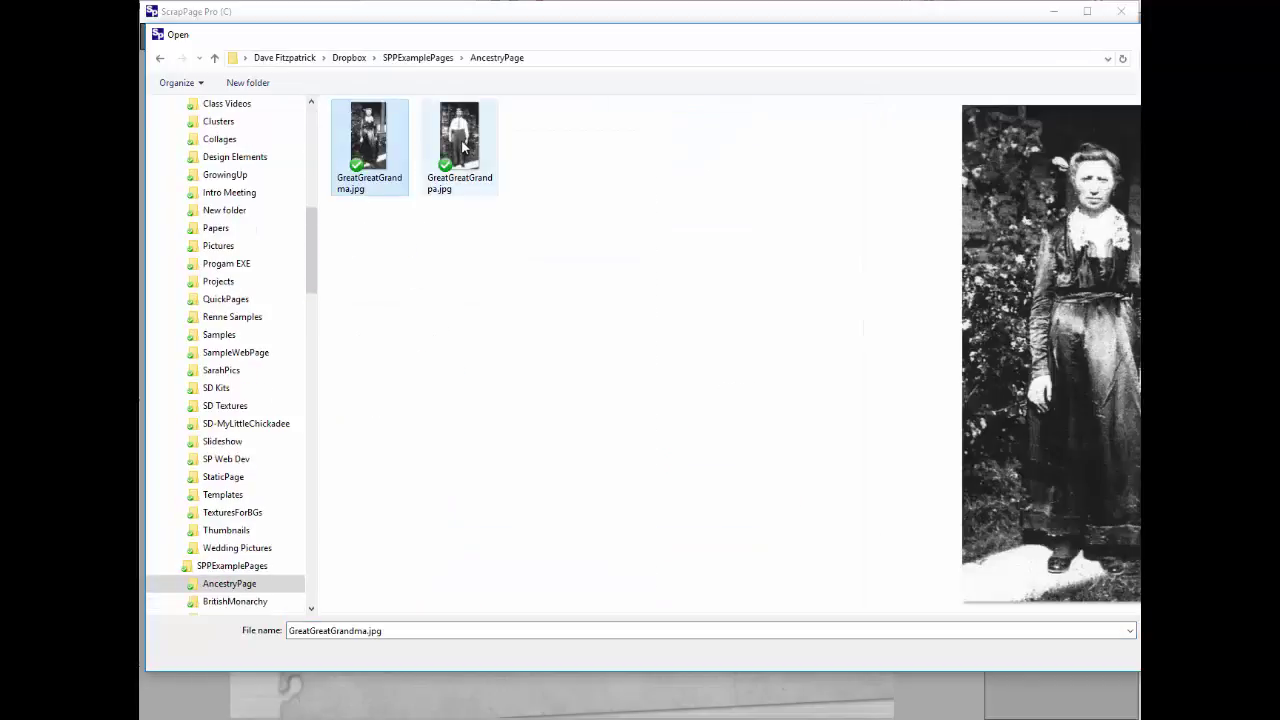
ctrl+click(462, 146)
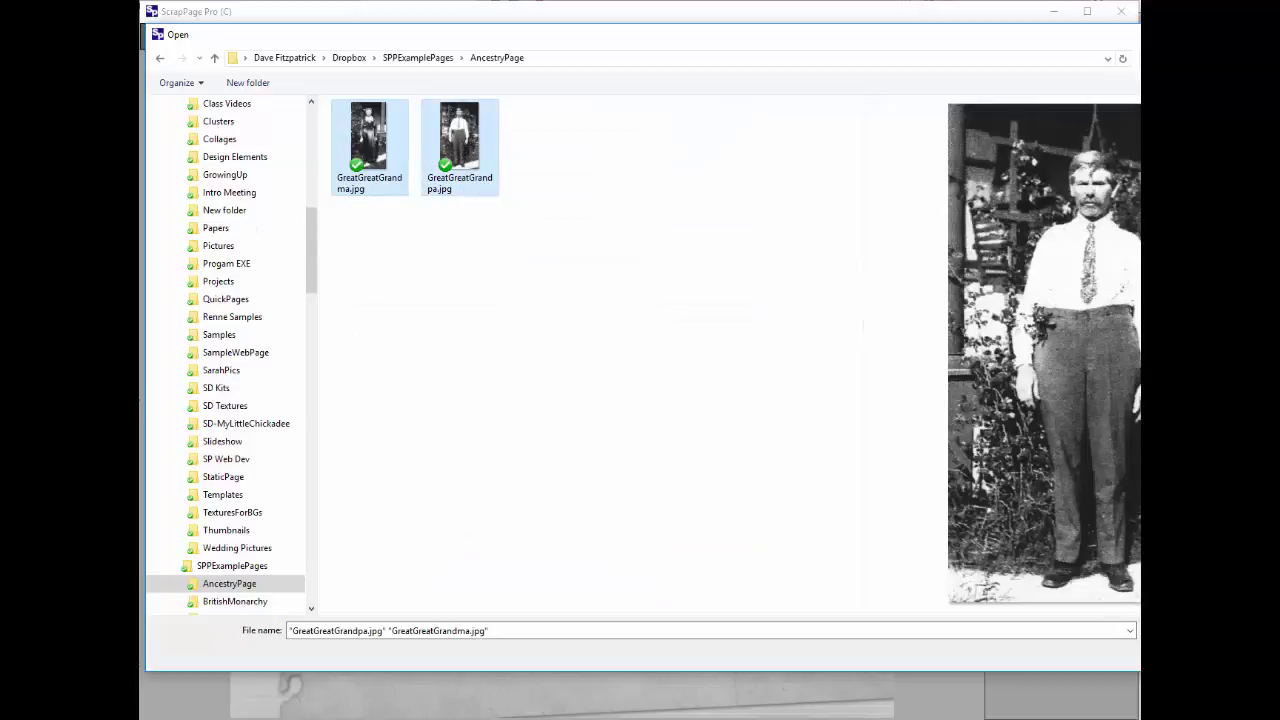
- Place the man's photo, slightly shrunk, on the left and the woman's on the right, then nudge the paper right
key(Return)
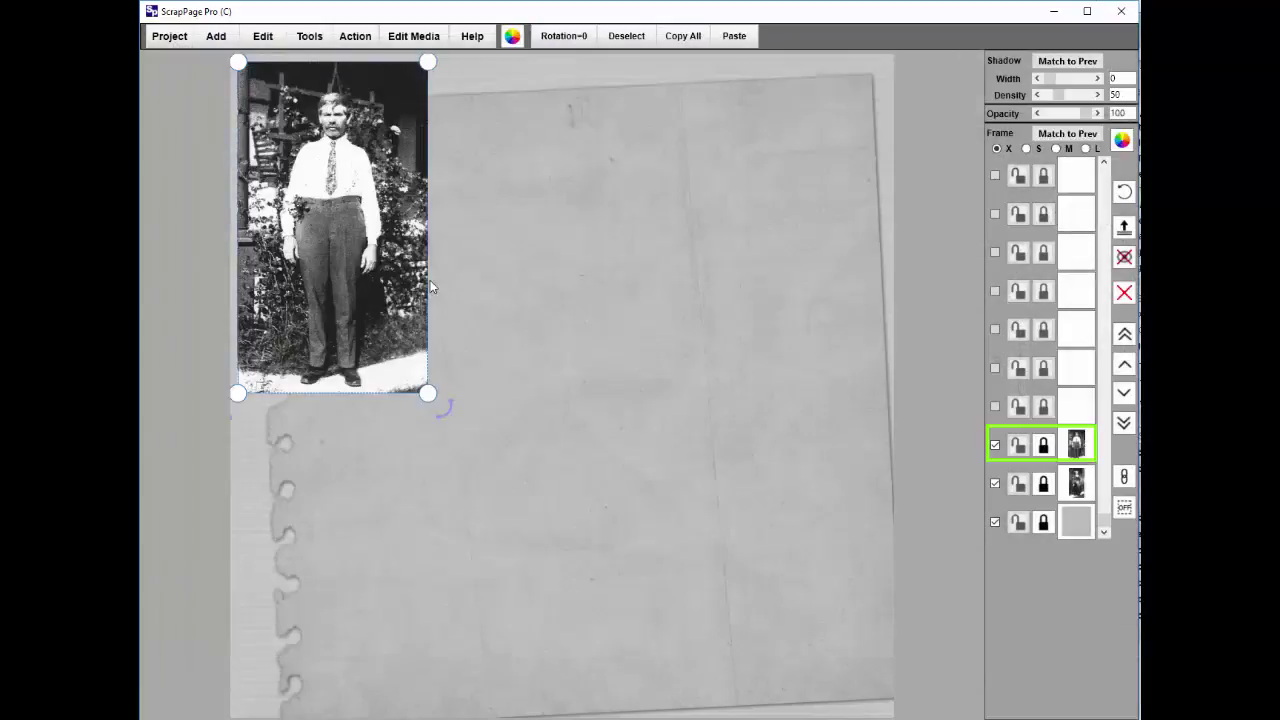
drag(350, 280, 653, 432)
drag(363, 292, 780, 410)
click(590, 376)
drag(596, 376, 372, 357)
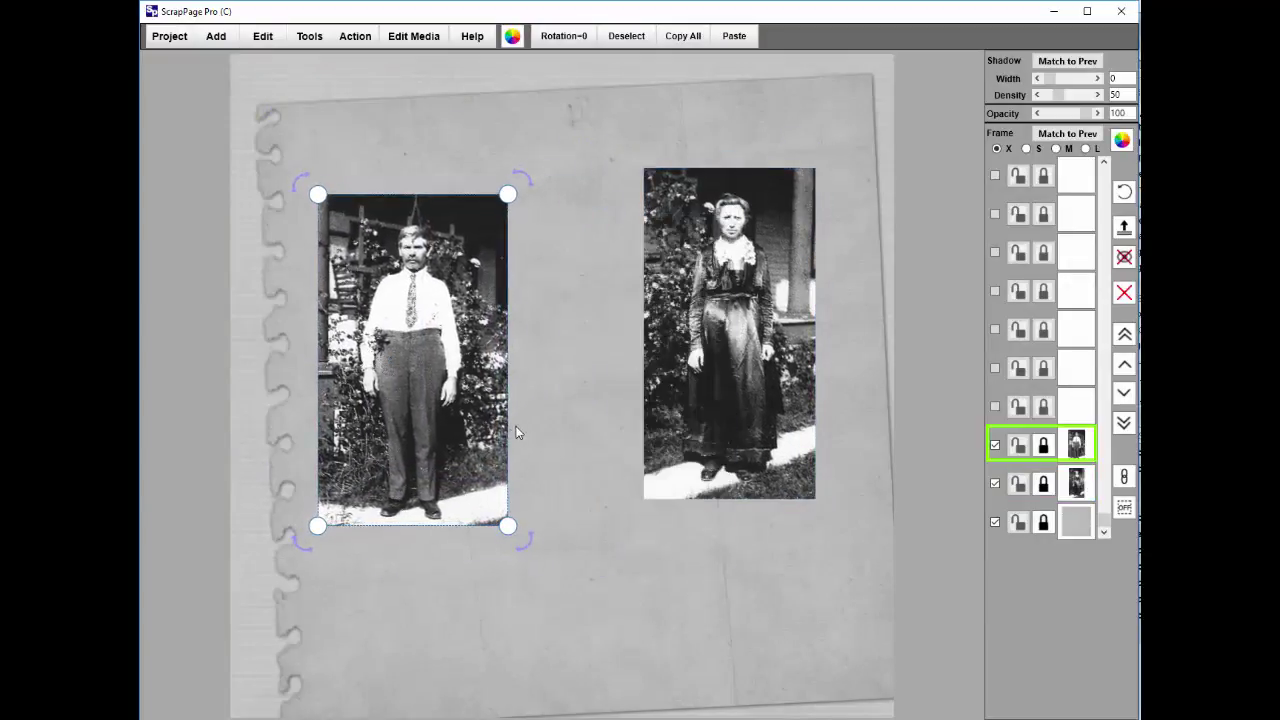
drag(519, 529, 515, 513)
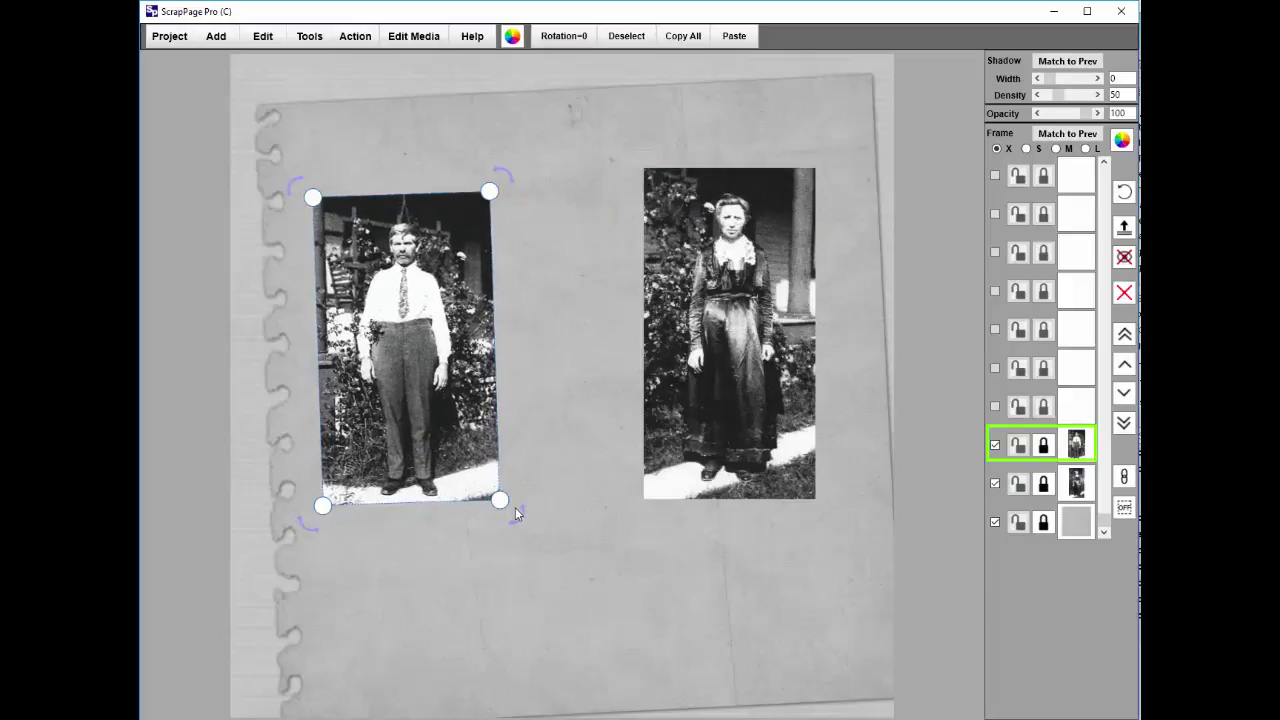
click(310, 388)
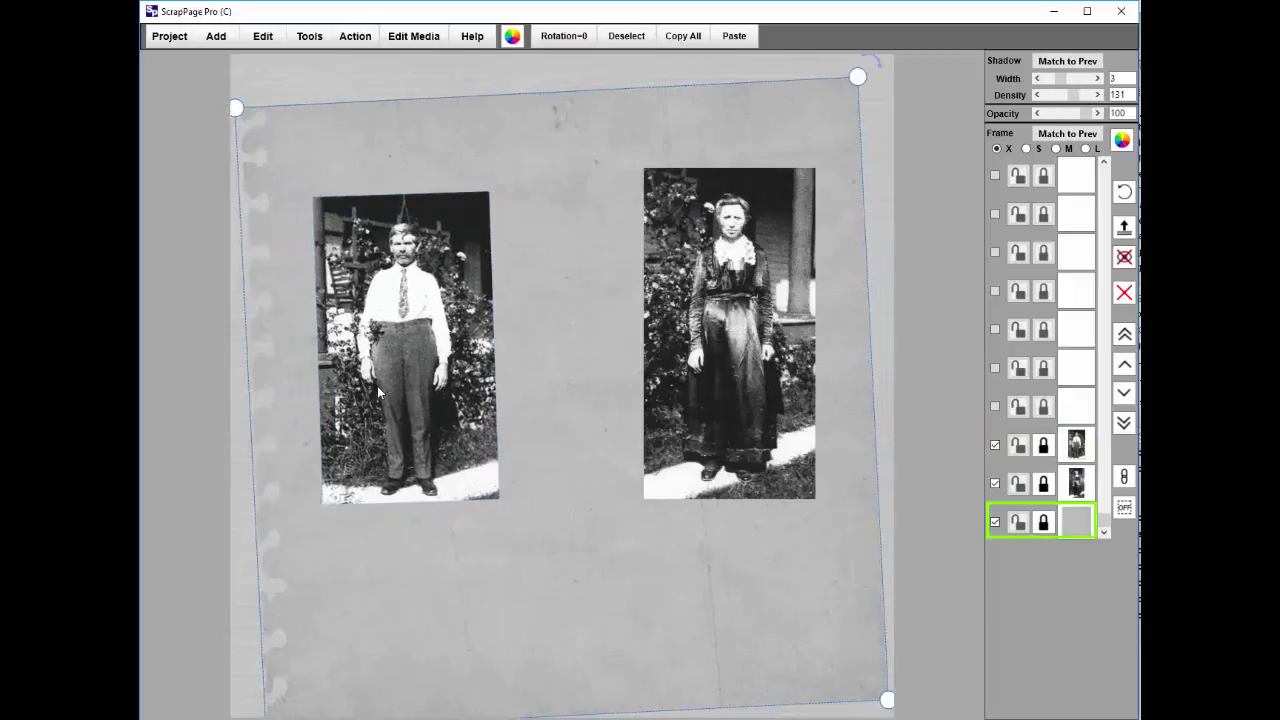
drag(381, 384, 384, 386)
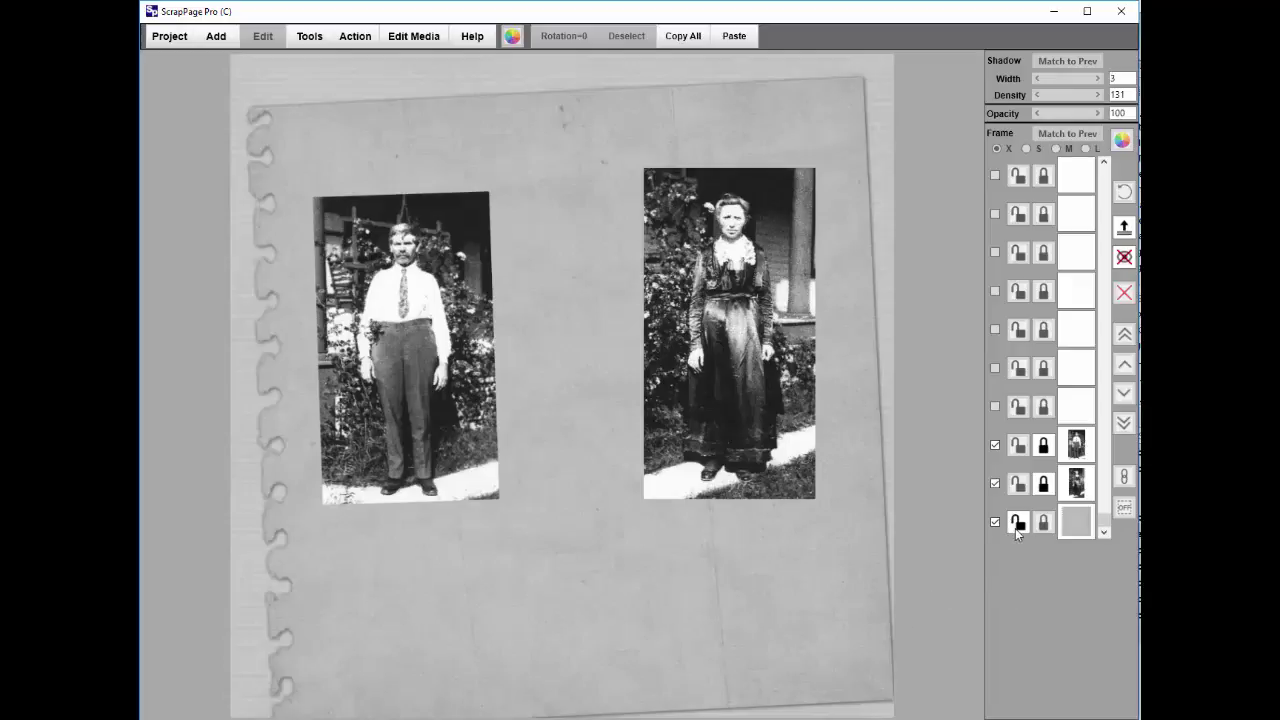
- Tilt the man's photo slightly and lower it a little
click(387, 400)
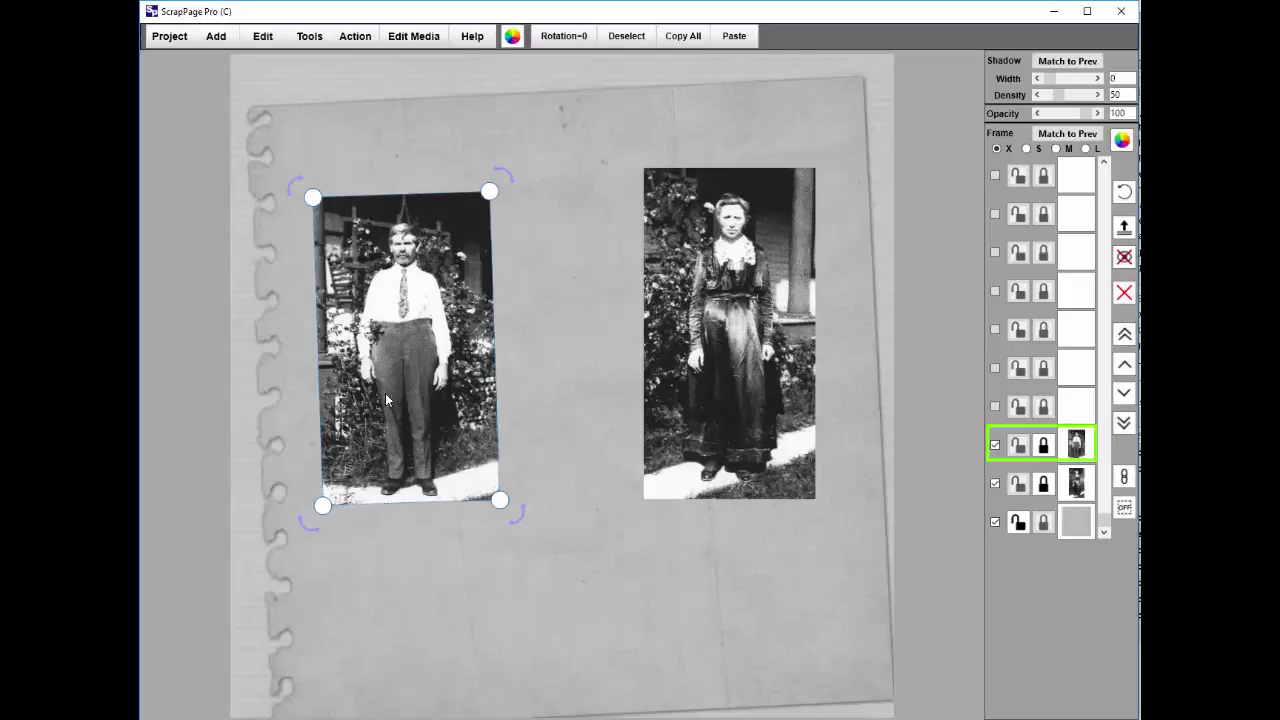
drag(516, 517, 522, 518)
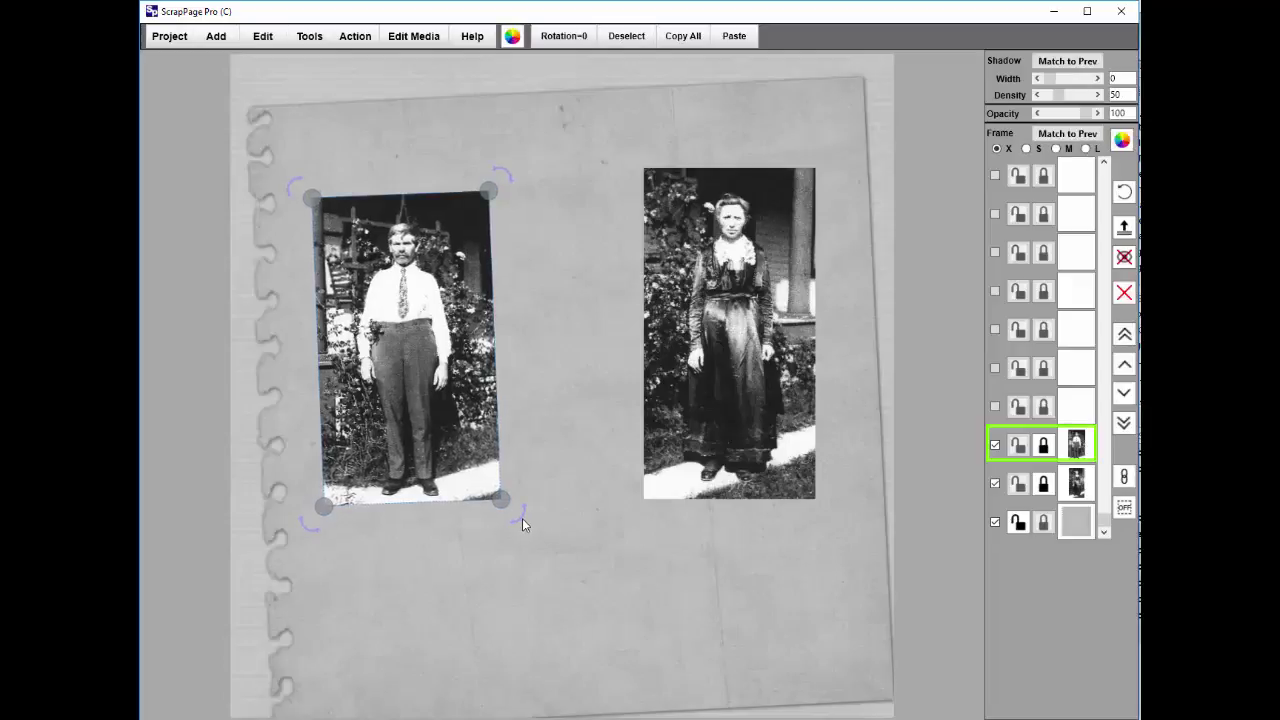
drag(458, 468, 457, 496)
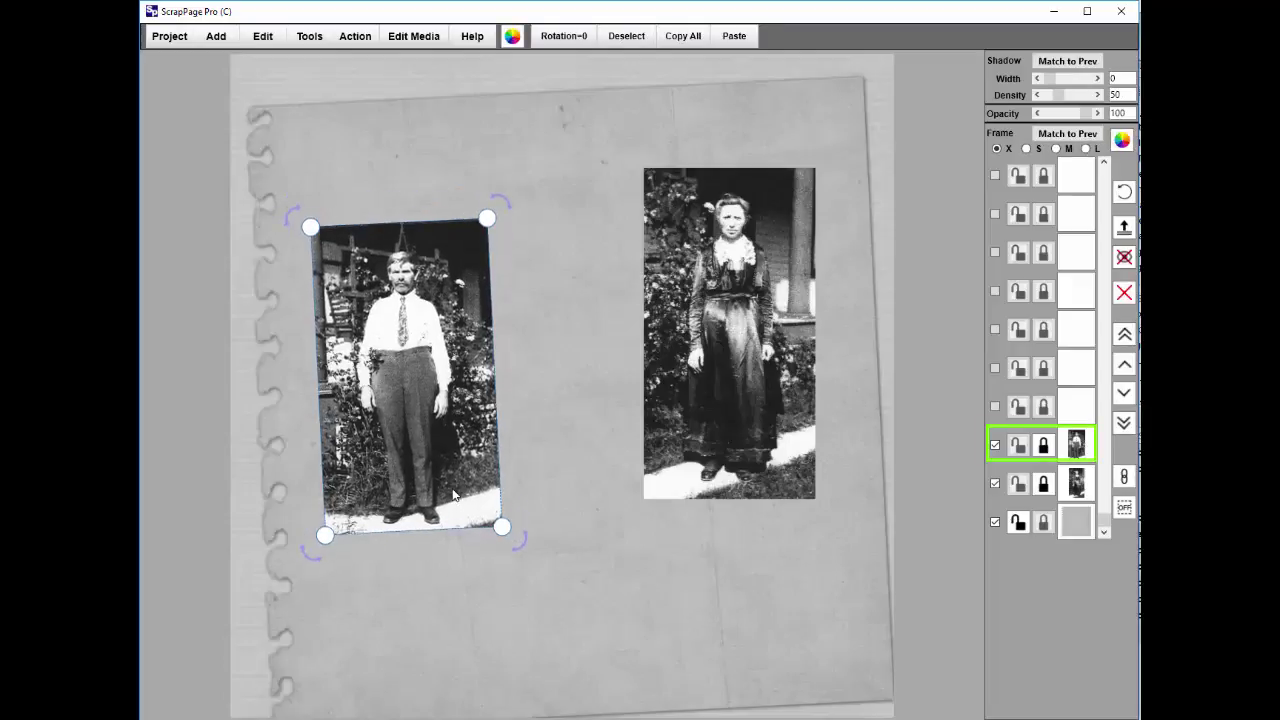
- Move the woman's photo beside the man's, tilt it clockwise, shrink it and raise it slightly
click(715, 432)
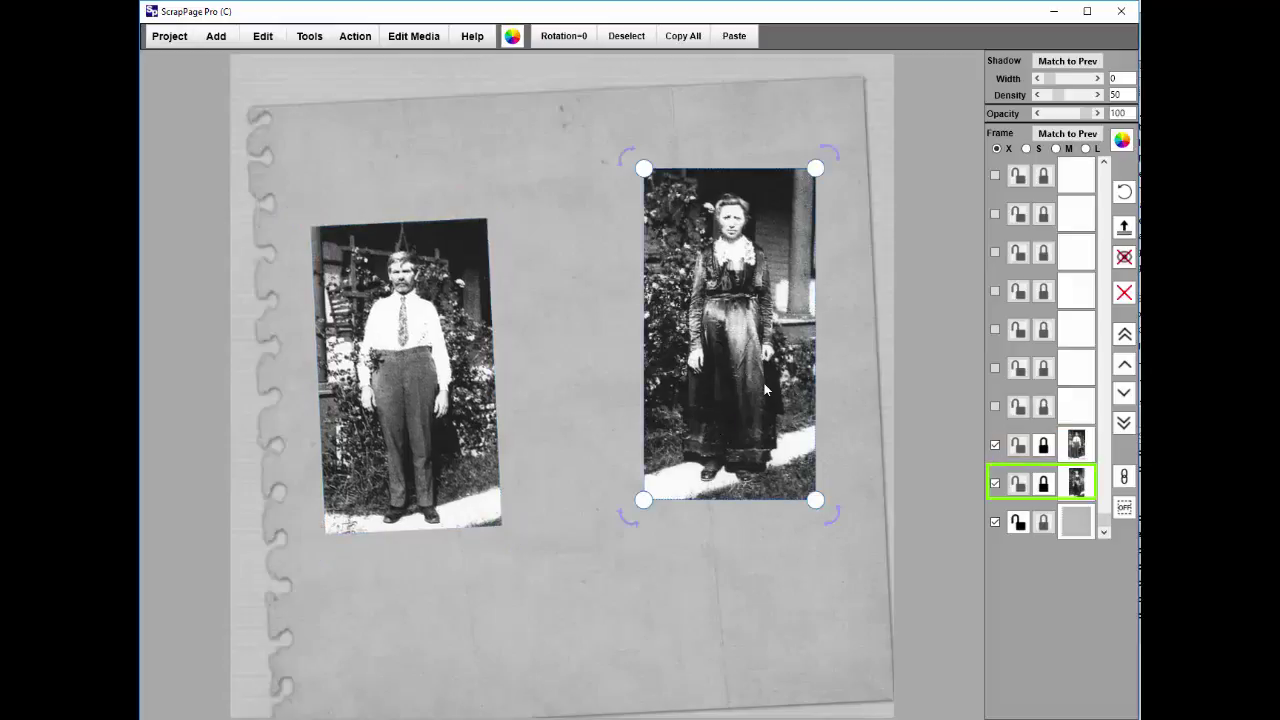
drag(765, 390, 638, 395)
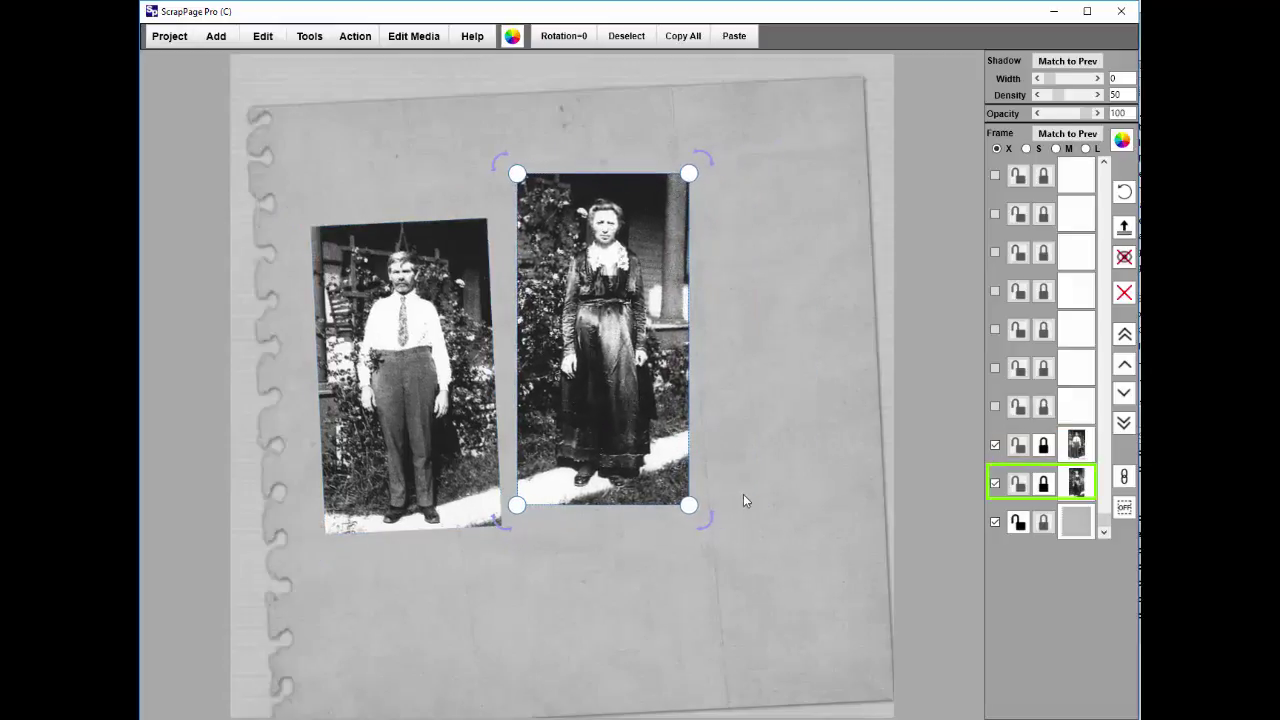
mouse_move(704, 527)
mouse_down()
mouse_move(714, 507)
mouse_move(683, 482)
mouse_up()
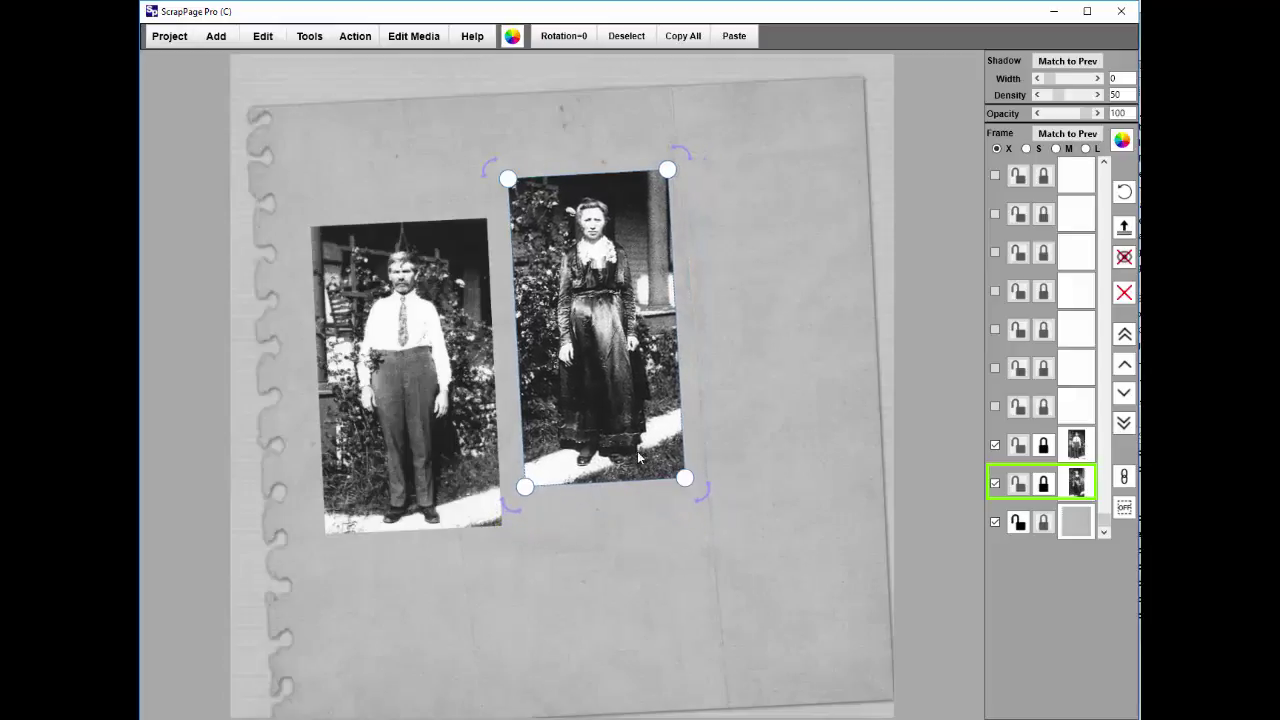
mouse_move(626, 442)
mouse_down()
mouse_move(624, 414)
mouse_move(641, 426)
mouse_up()
click(600, 612)
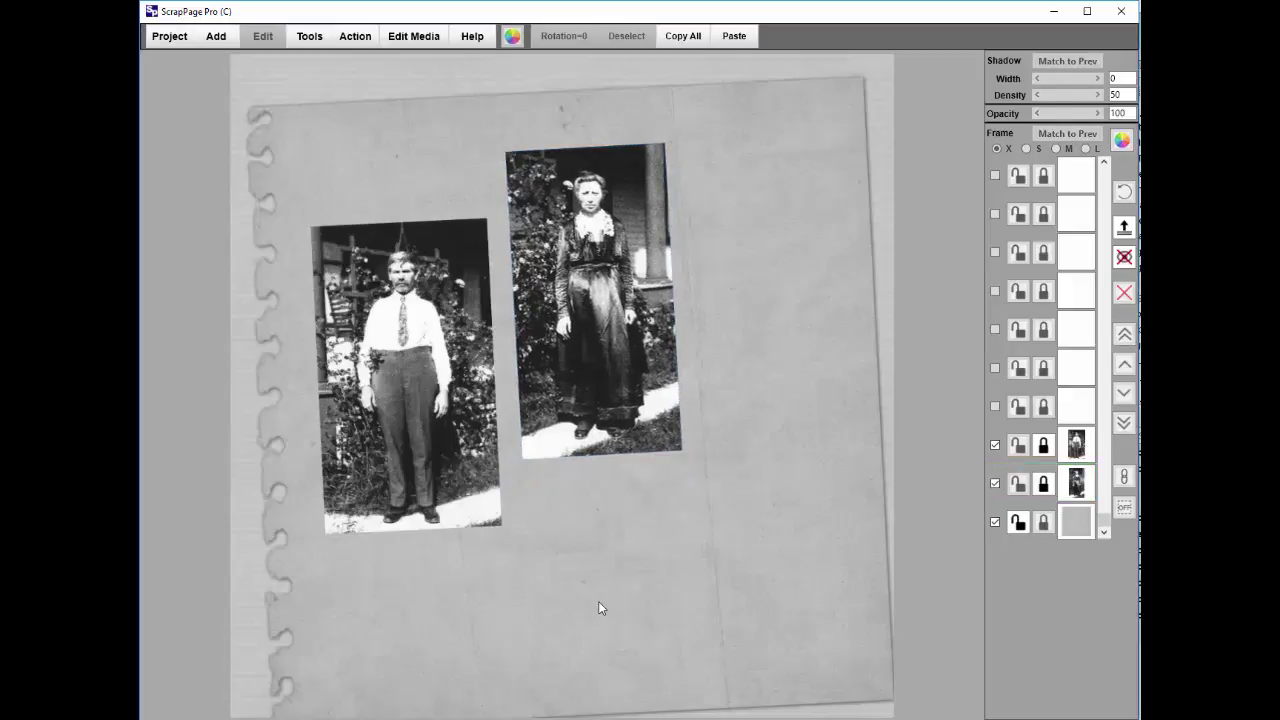
- Give the man's photo a subtle drop shadow of width 2 and density 143
click(436, 524)
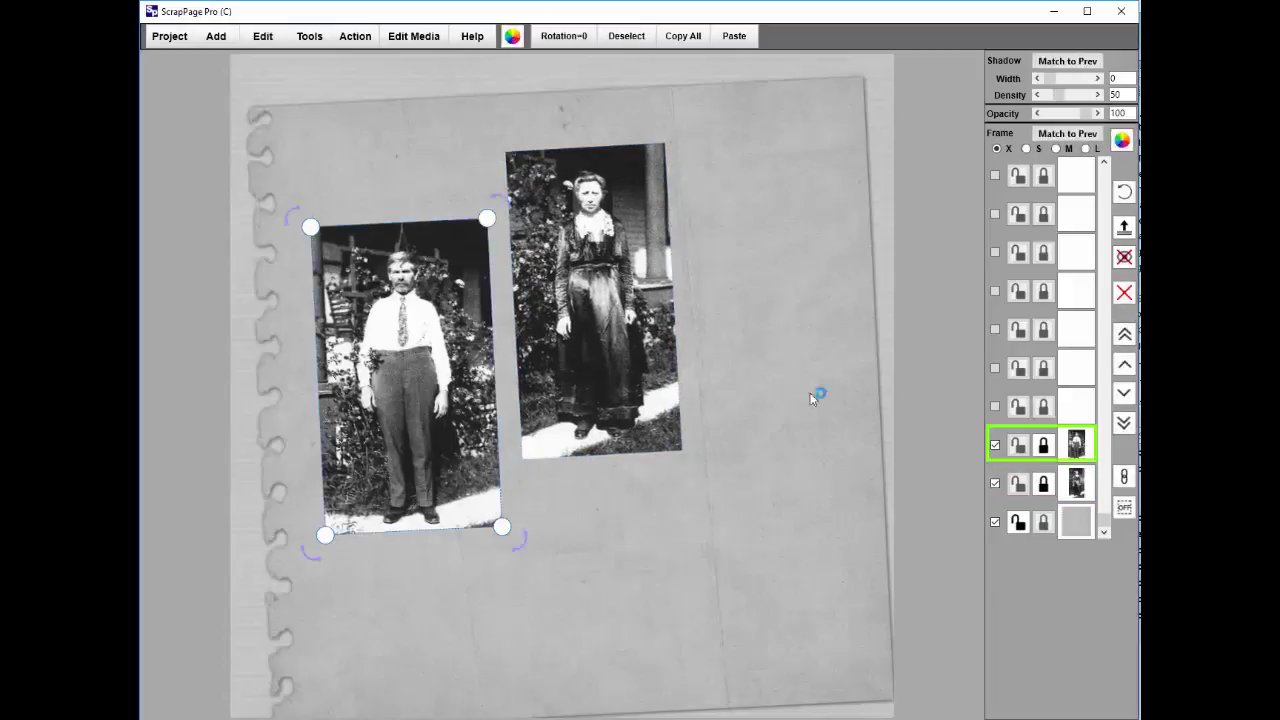
mouse_move(1049, 92)
mouse_down()
mouse_move(1083, 108)
mouse_move(1074, 94)
mouse_up()
click(884, 181)
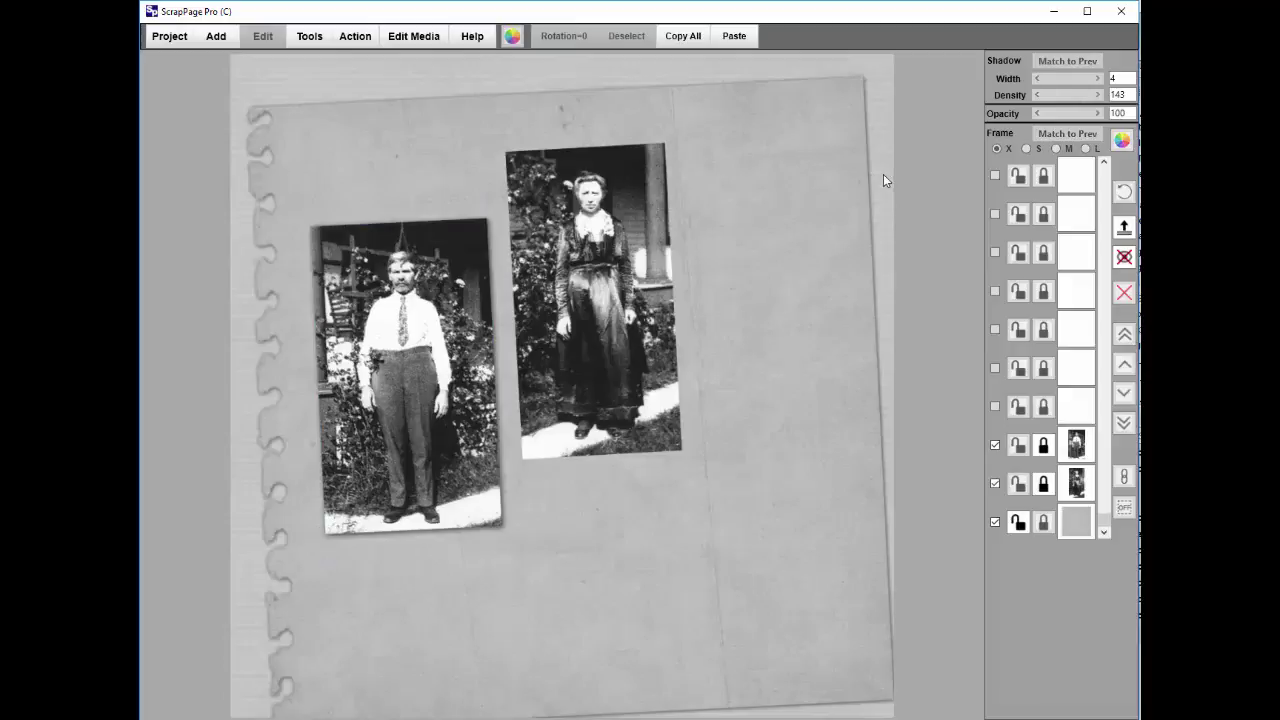
click(585, 336)
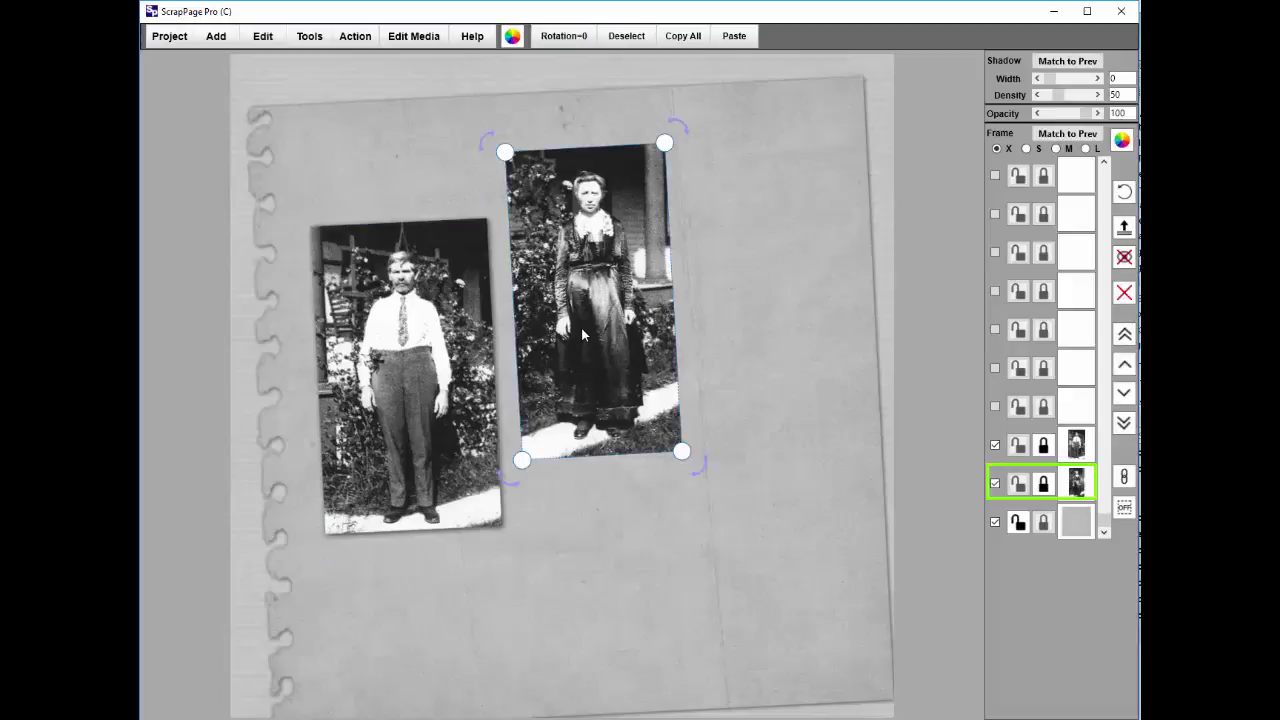
click(728, 282)
click(455, 347)
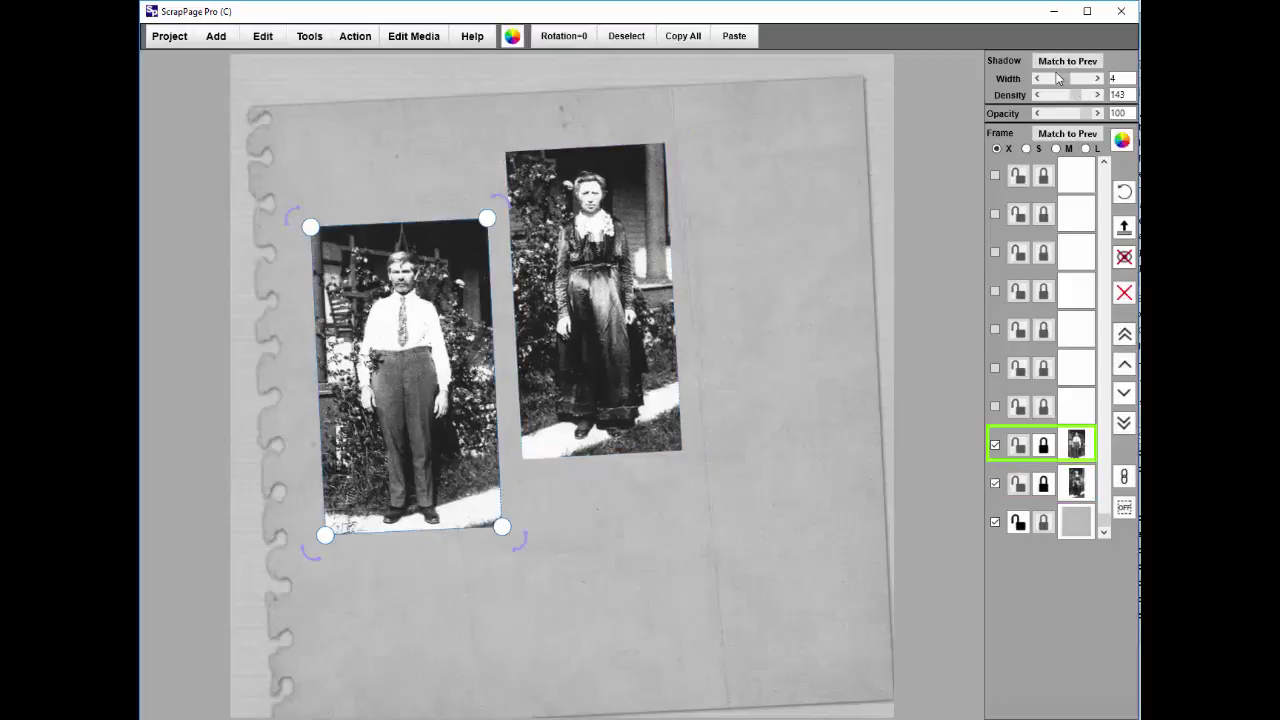
drag(1068, 84, 1056, 82)
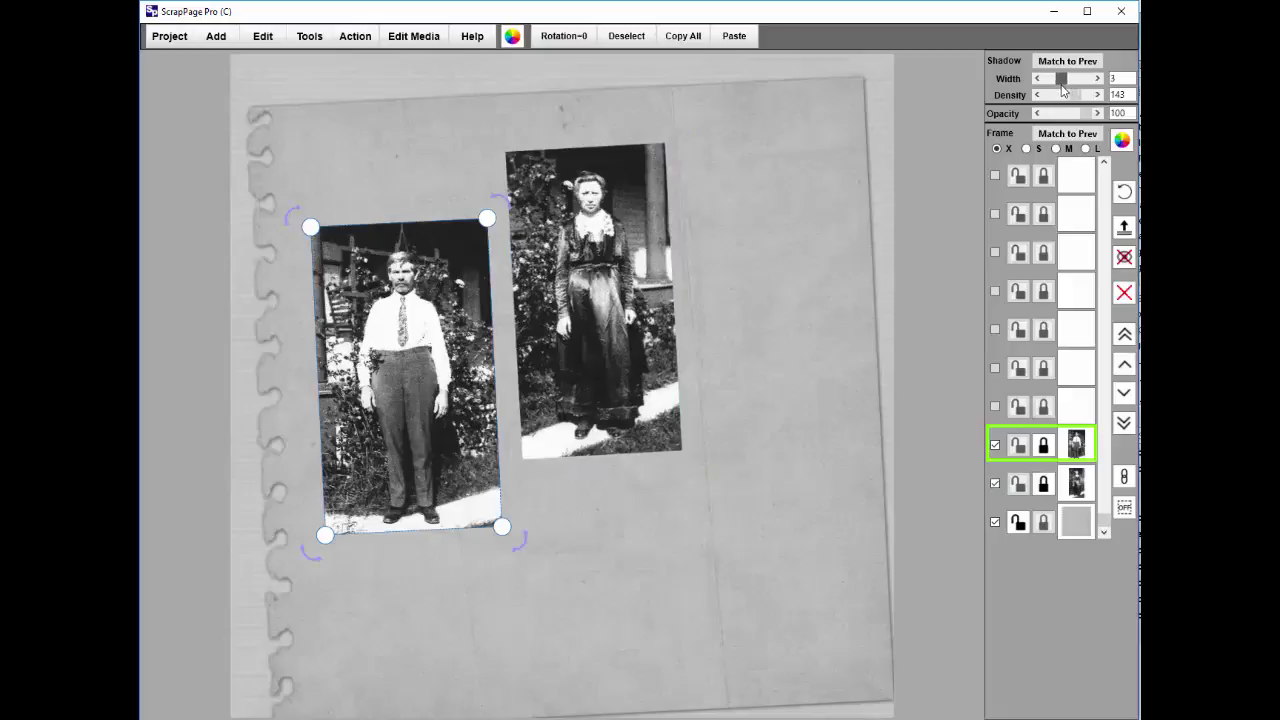
click(878, 135)
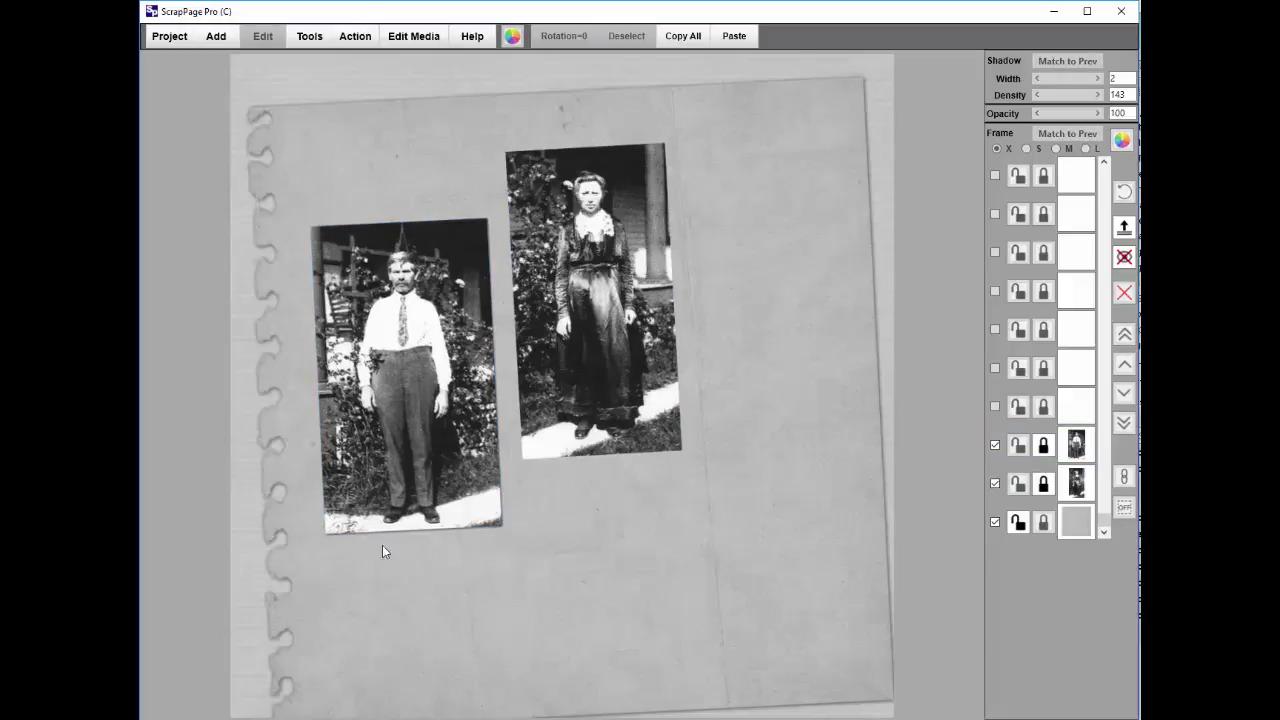
- Apply the same shadow to the woman's photo with Shadow Match to Prev
click(588, 337)
click(1067, 61)
click(824, 296)
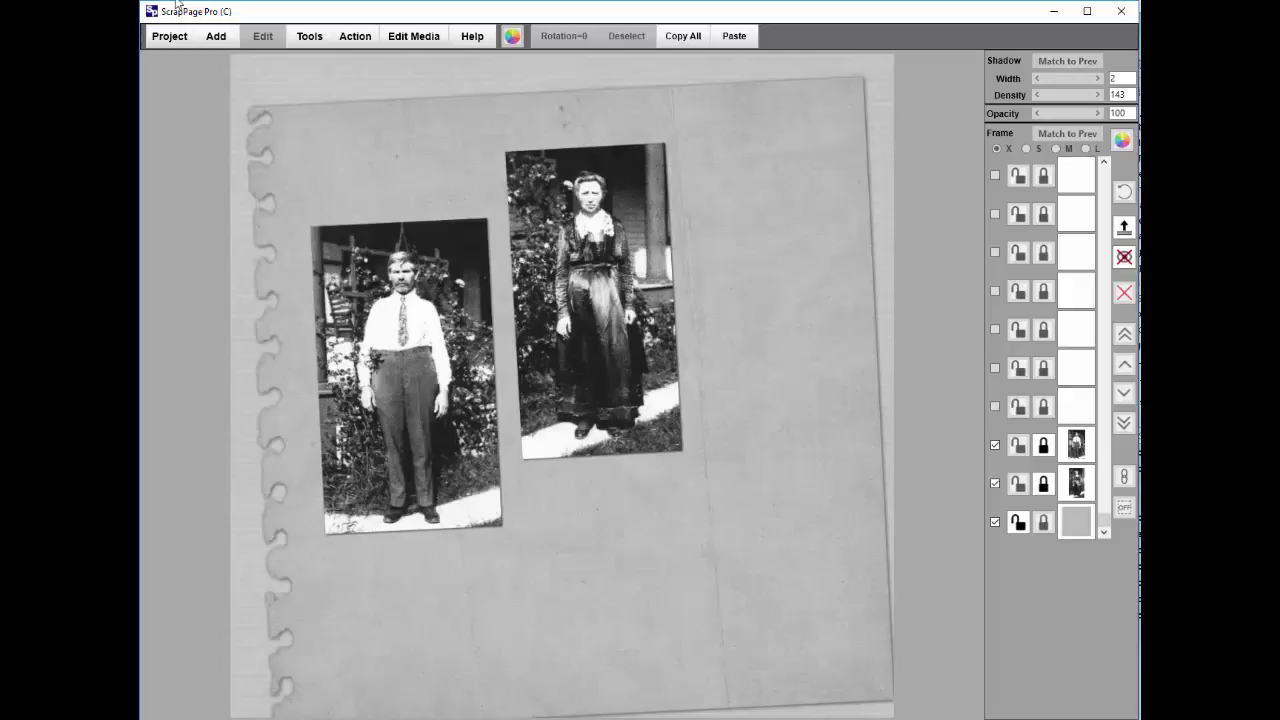
- Start adding a picture and browse to Dropbox > Class - Scrapping > Design Elements
click(216, 36)
click(220, 81)
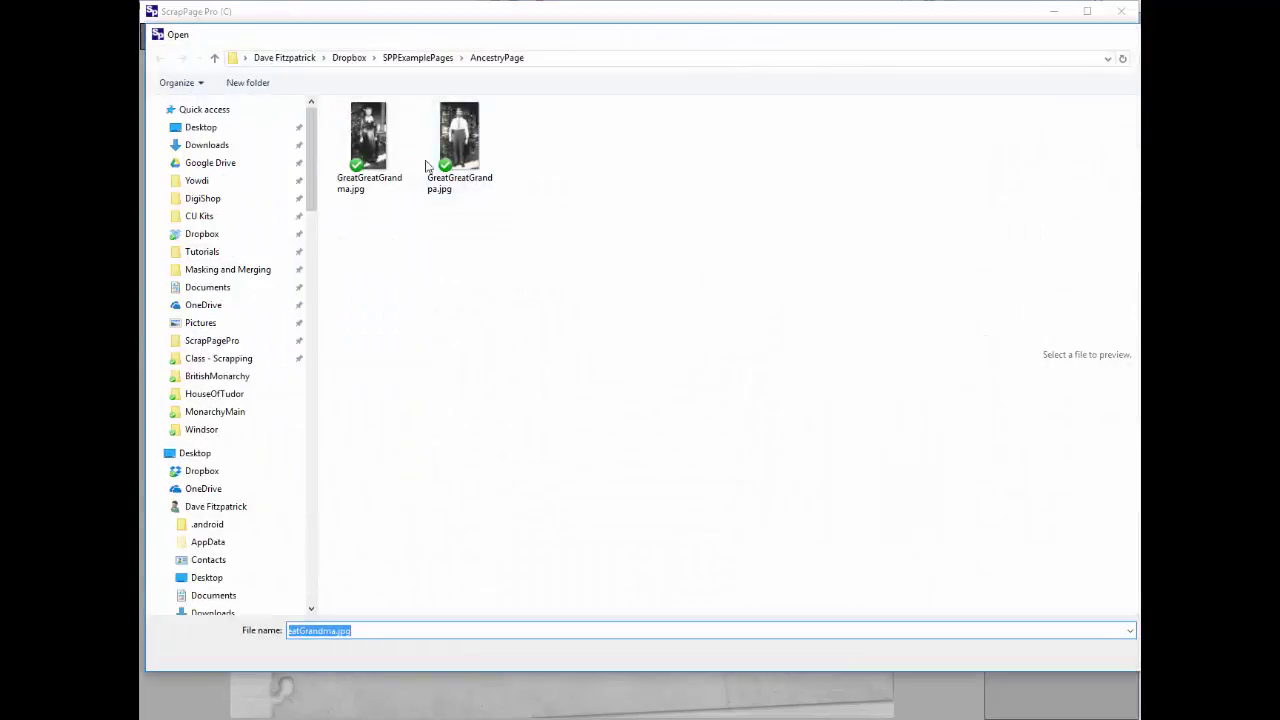
click(201, 234)
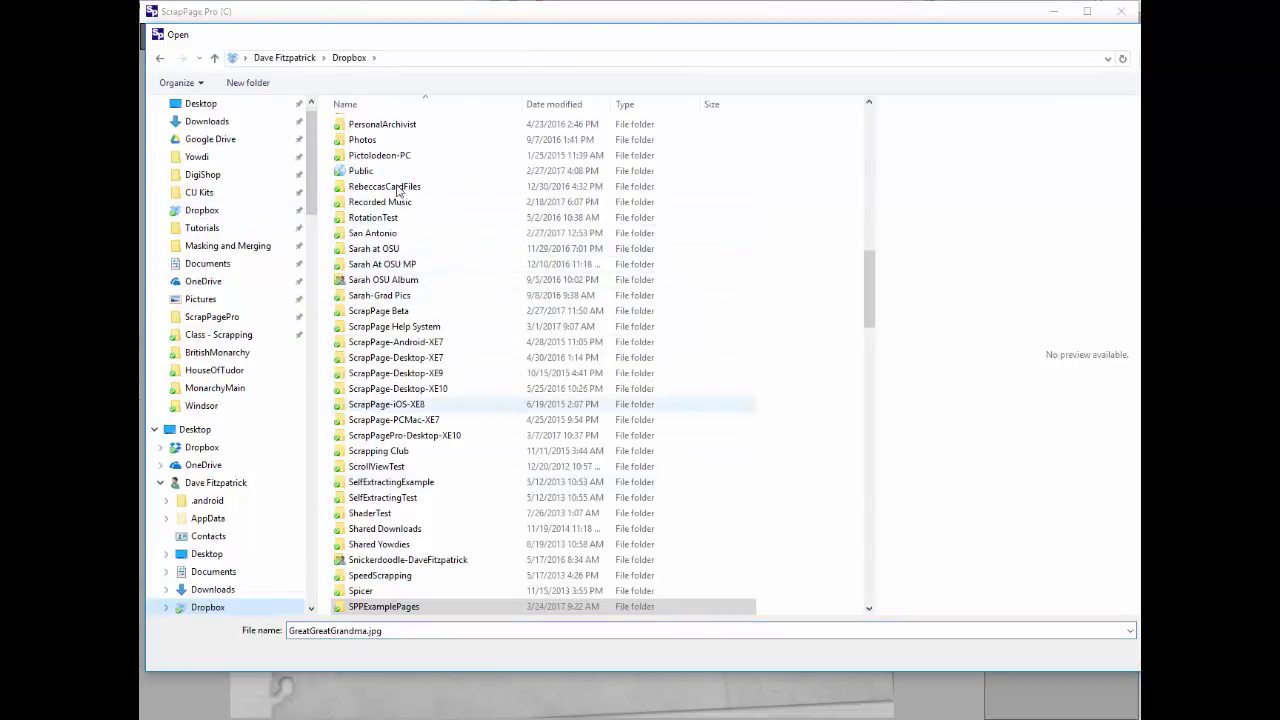
drag(870, 288, 870, 155)
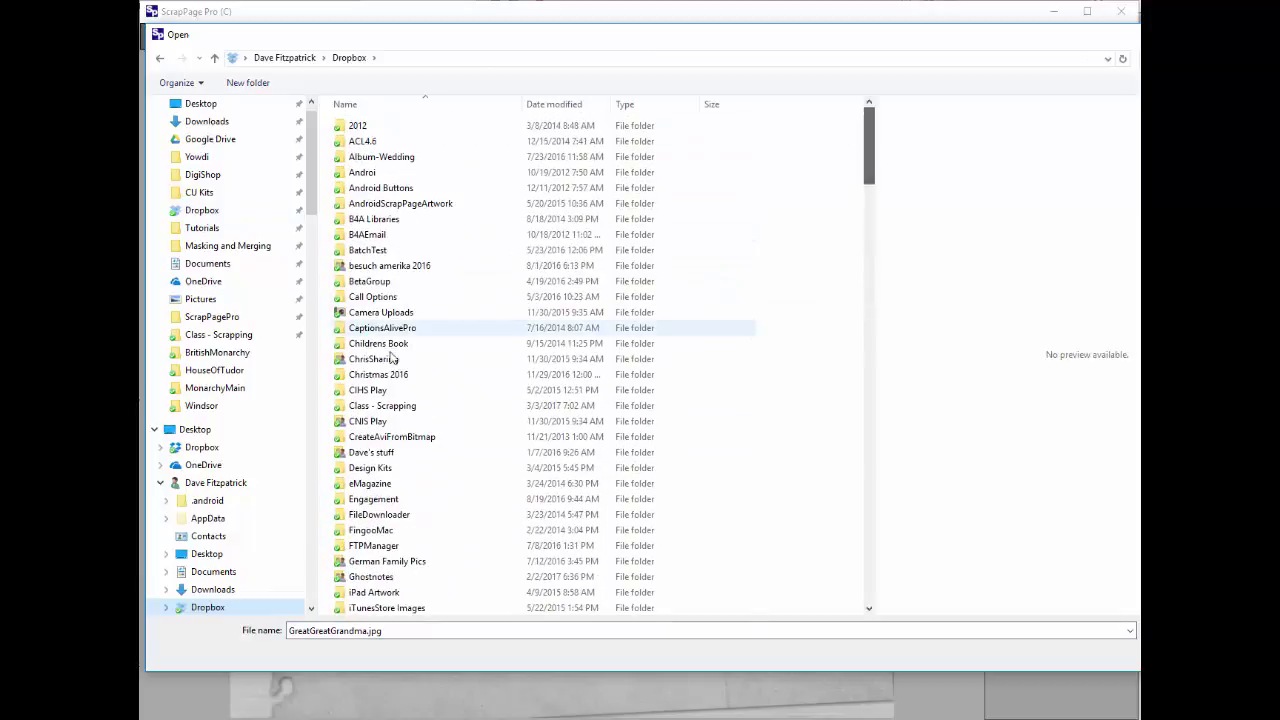
double_click(382, 405)
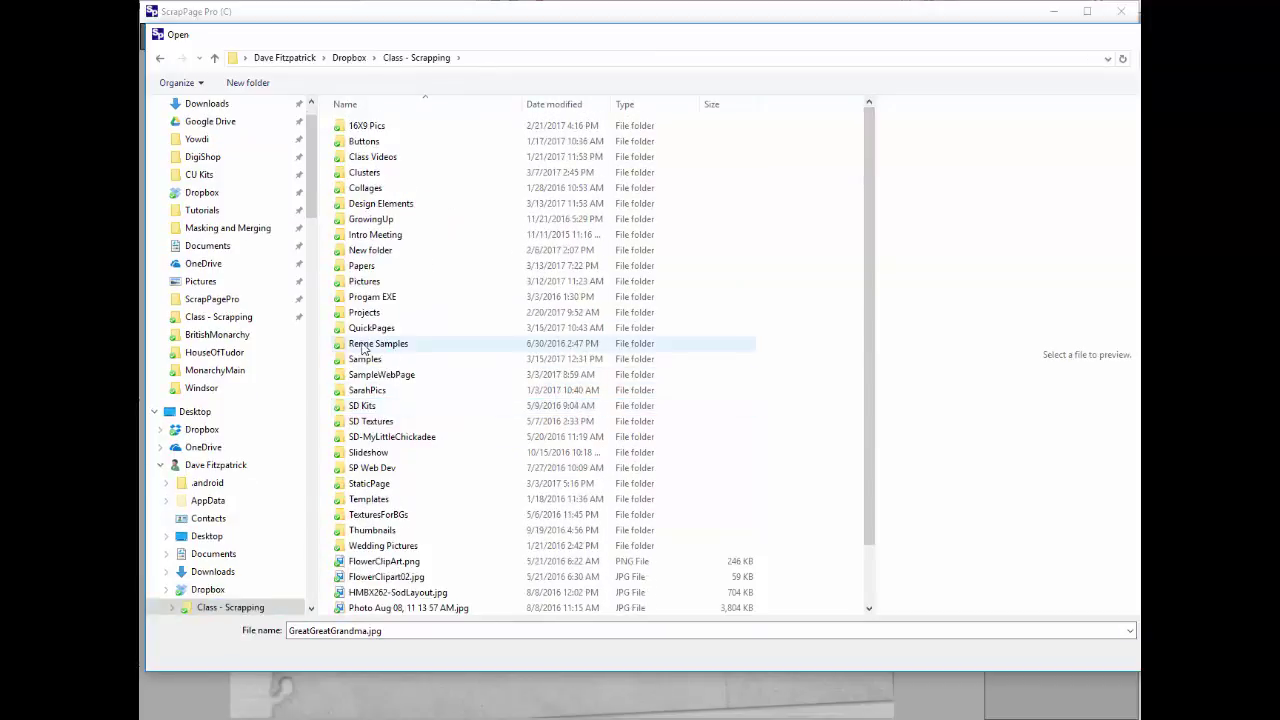
click(358, 206)
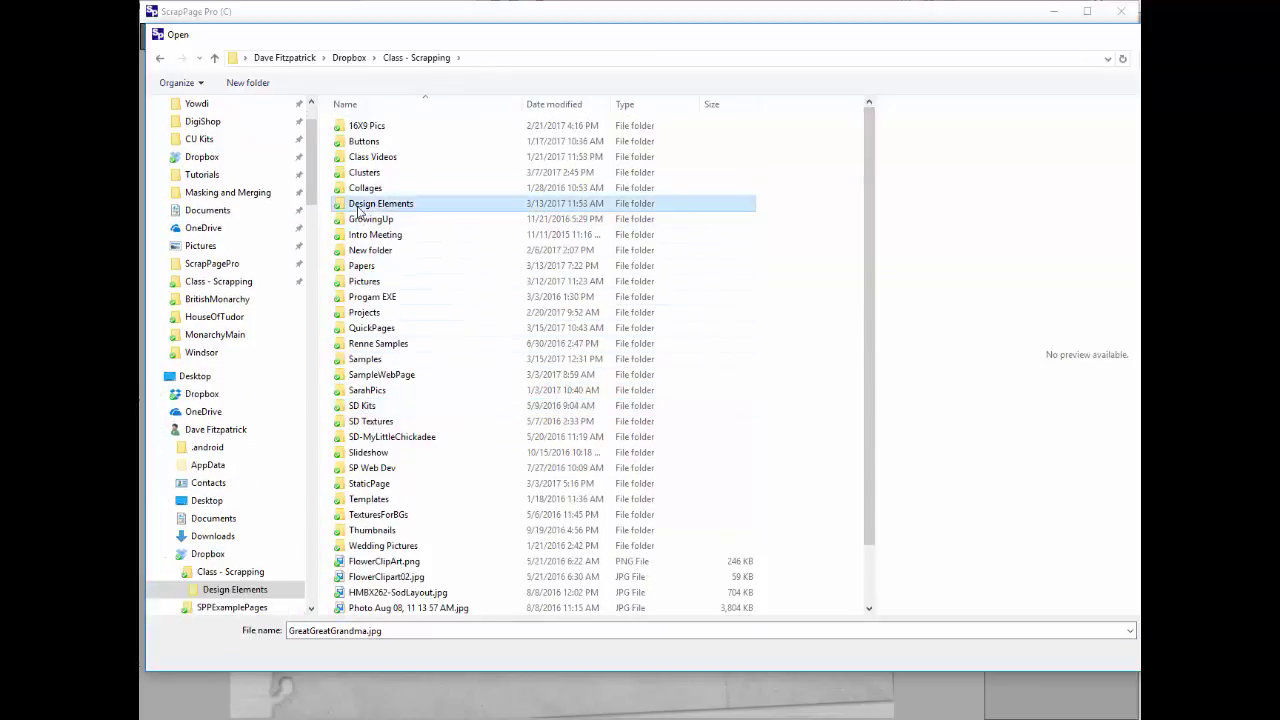
double_click(358, 206)
- Place ScotchTapeRect.png from the Design Elements folder onto the page
drag(870, 250, 864, 364)
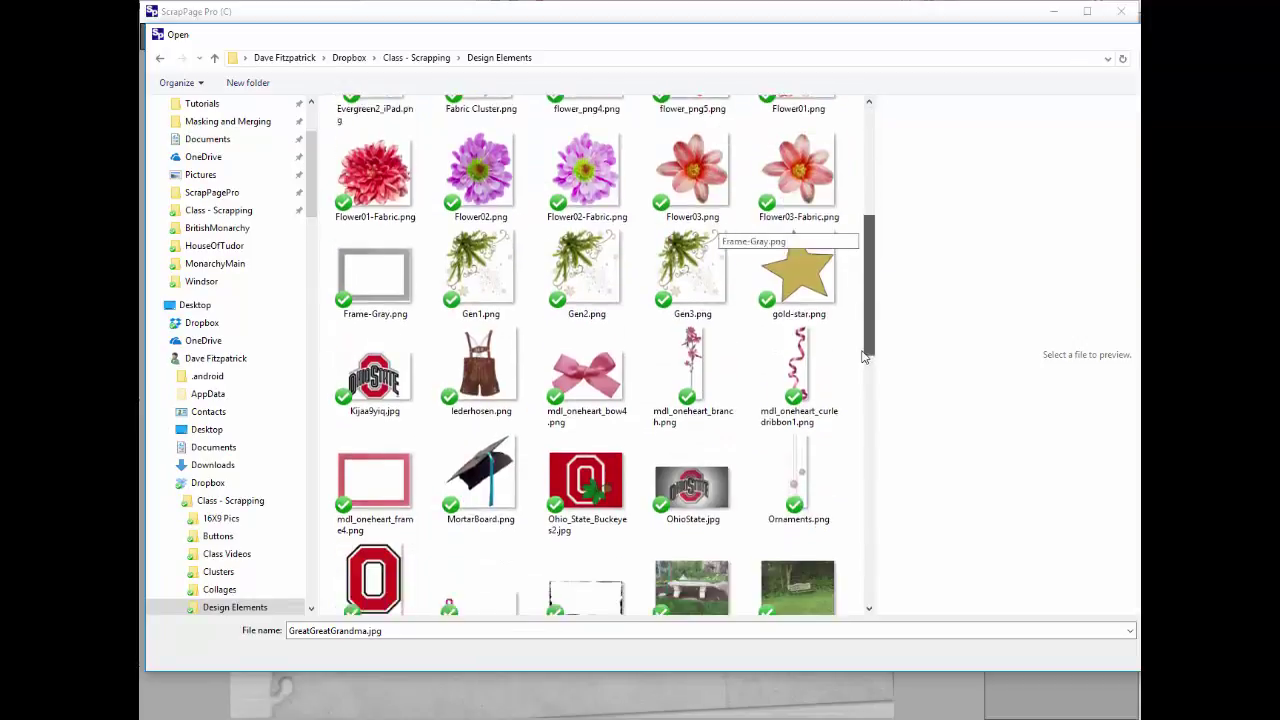
scroll(864, 364, down, 2)
scroll(800, 365, down, 3)
scroll(700, 365, down, 3)
scroll(605, 366, down, 2)
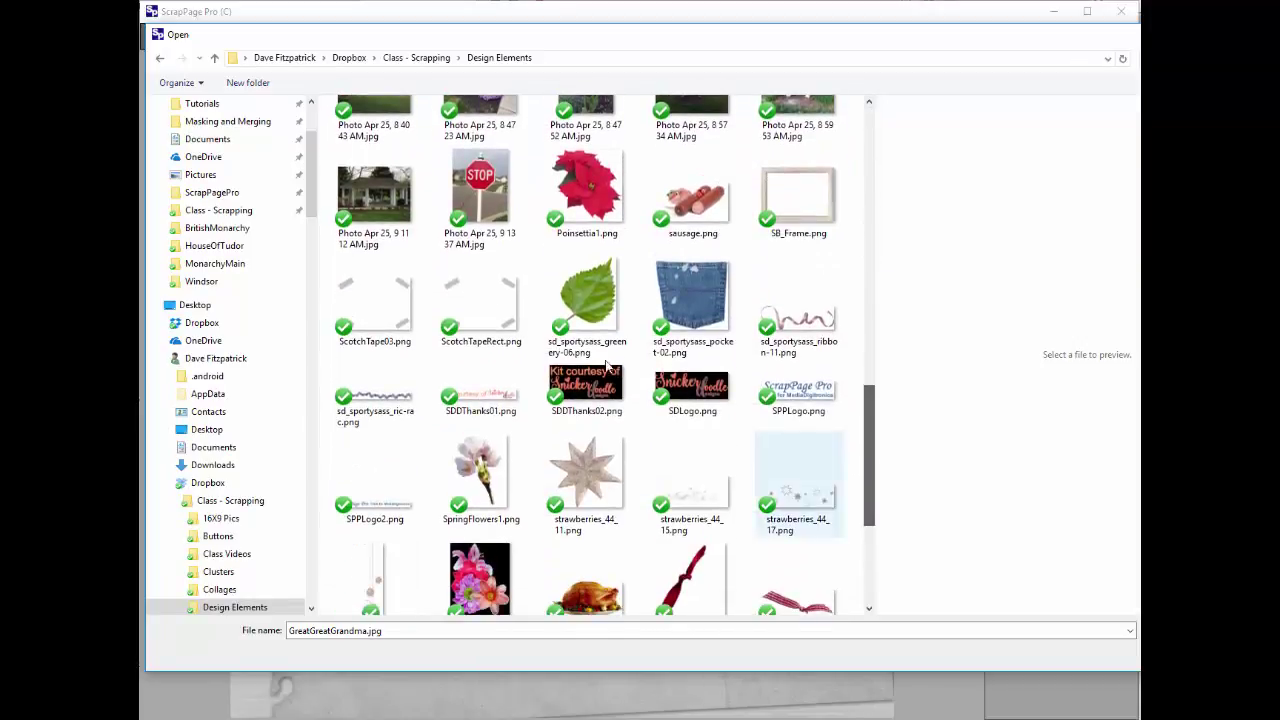
click(474, 310)
key(Return)
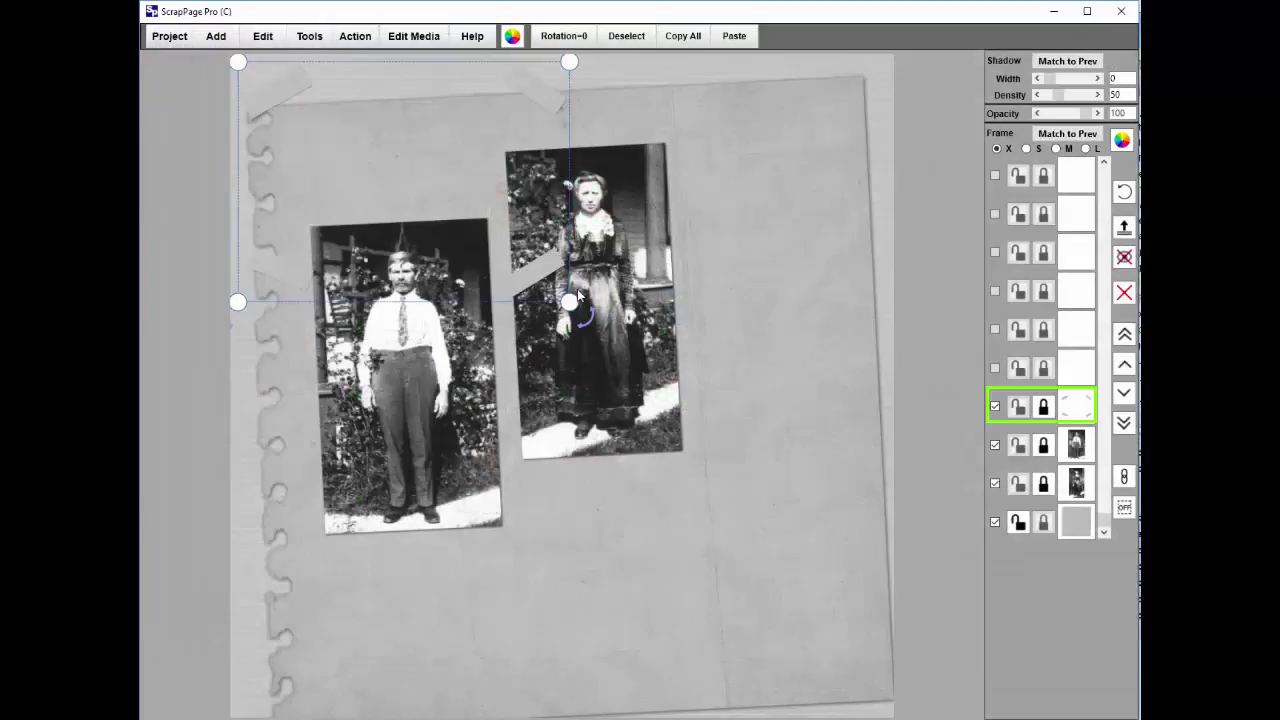
- Shrink and tilt the tape image over the man's photo, nudging it into place
mouse_move(569, 301)
mouse_down()
mouse_move(600, 305)
mouse_move(526, 349)
mouse_up()
drag(471, 85, 447, 325)
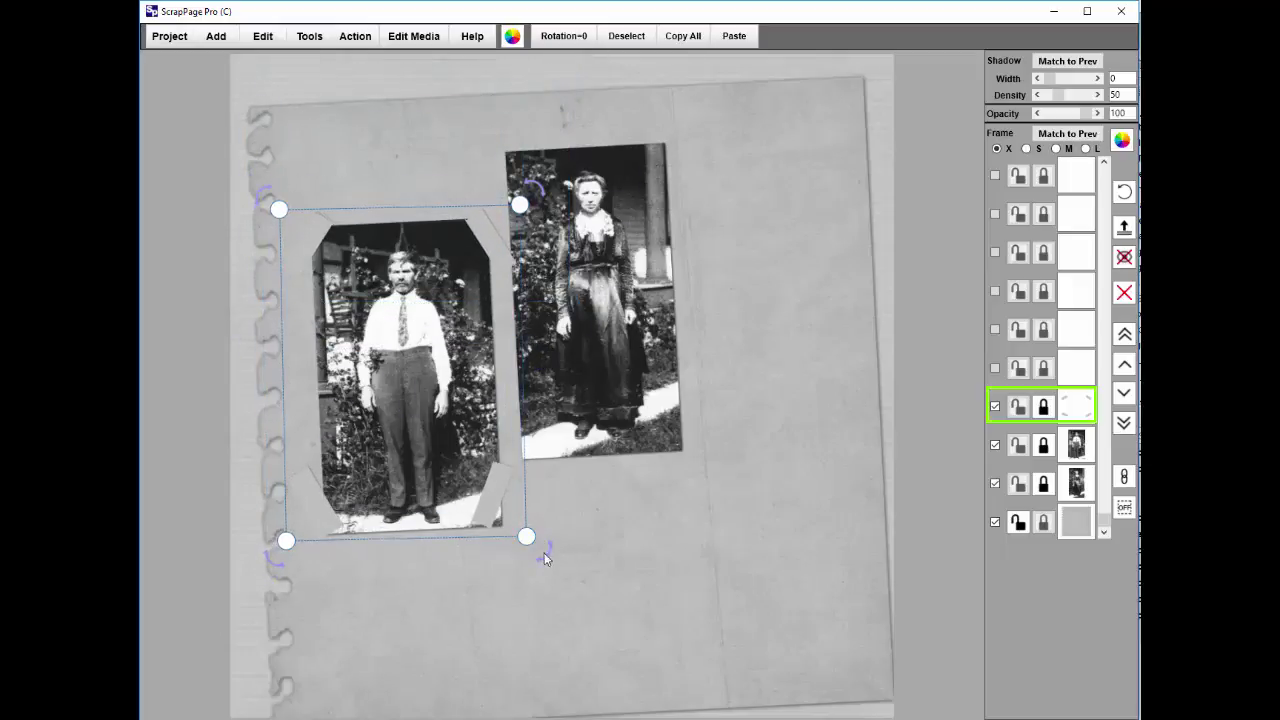
drag(551, 550, 528, 532)
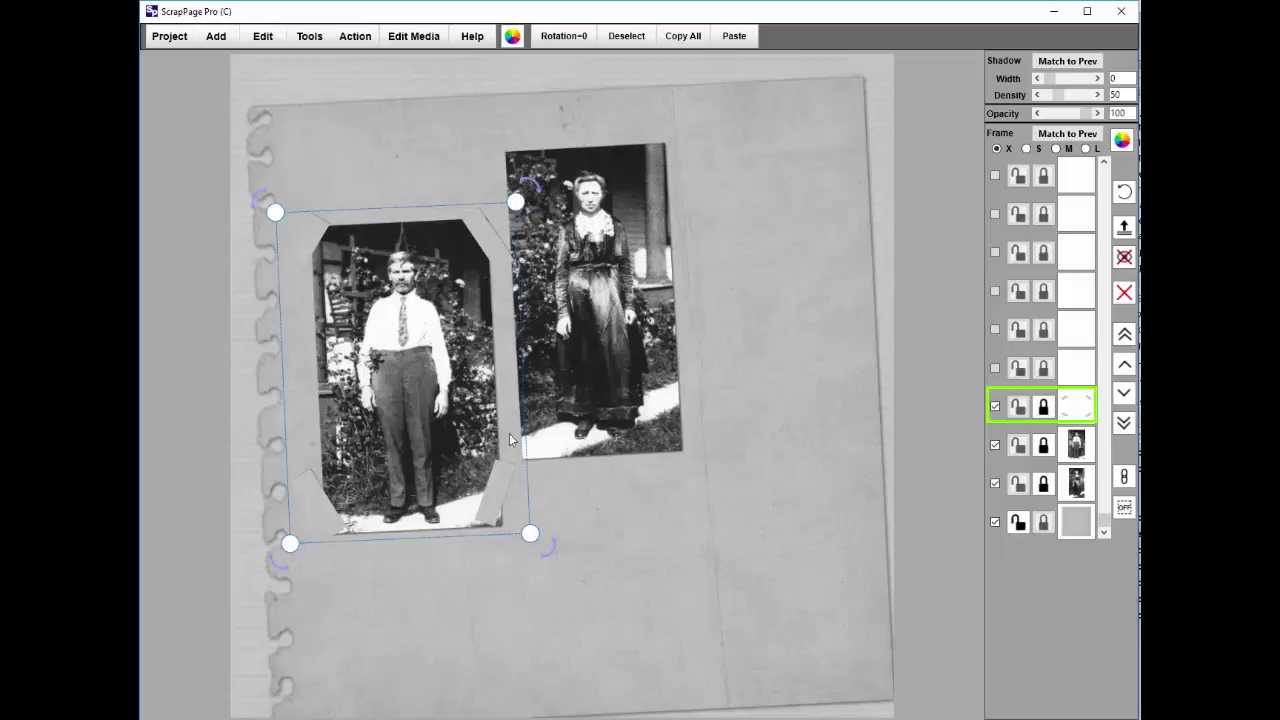
drag(455, 367, 453, 358)
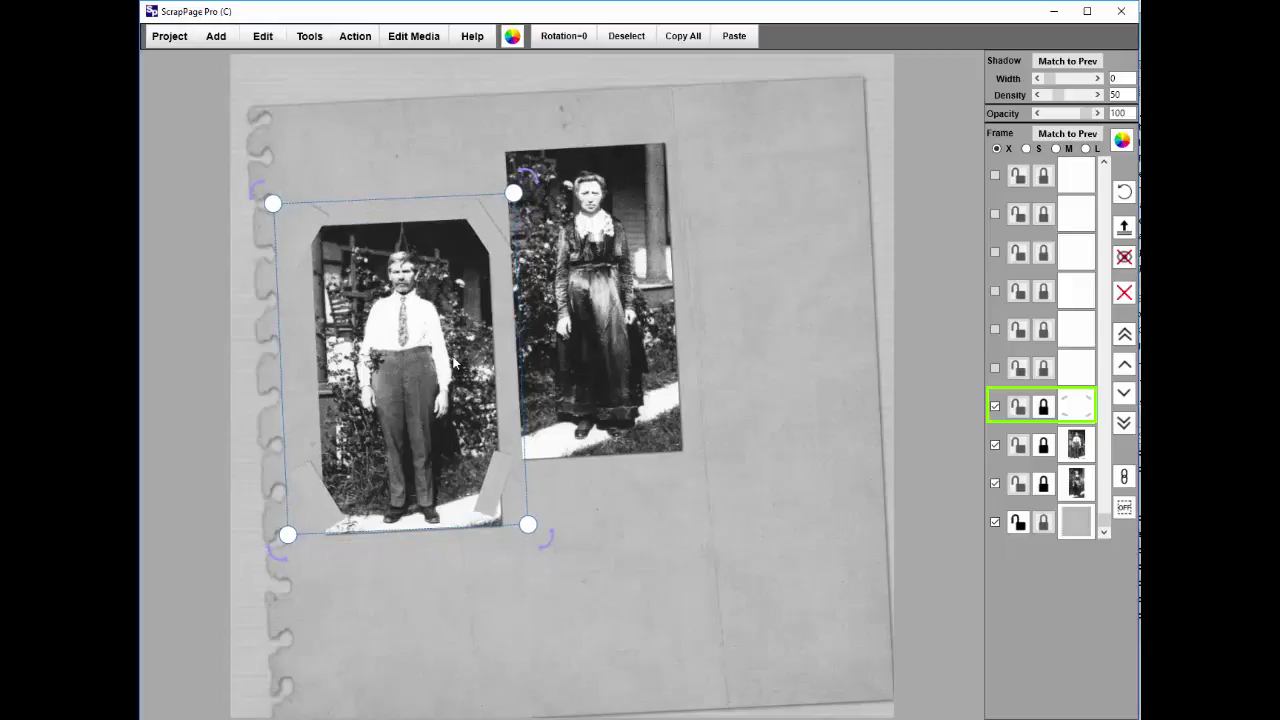
key(Right)
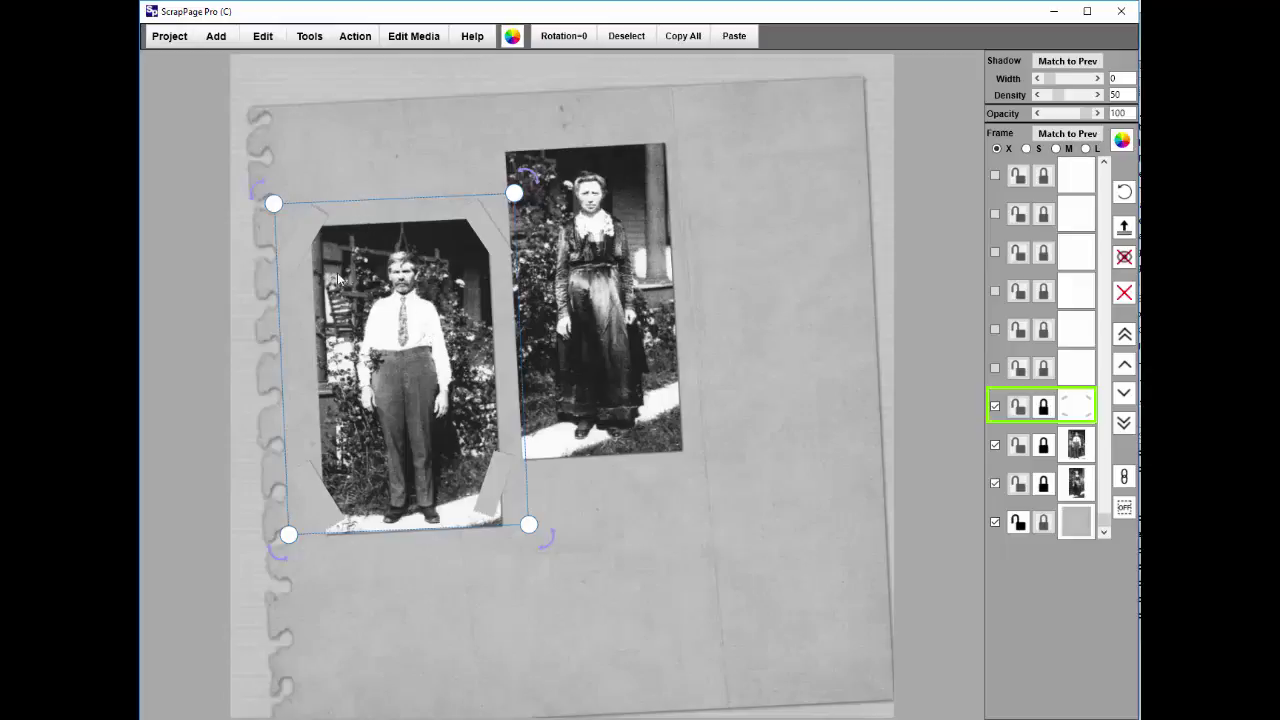
- Refine the tape frame's size and shape and settle it over the man's photo
click(263, 40)
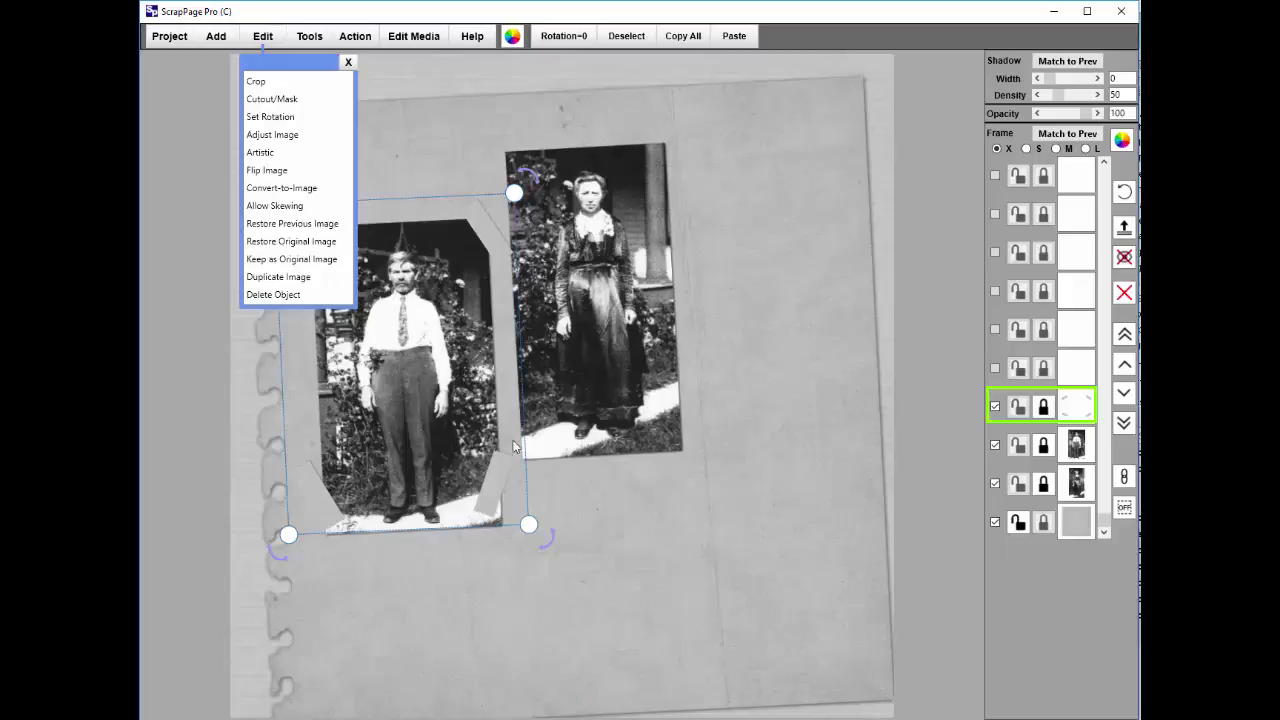
click(434, 127)
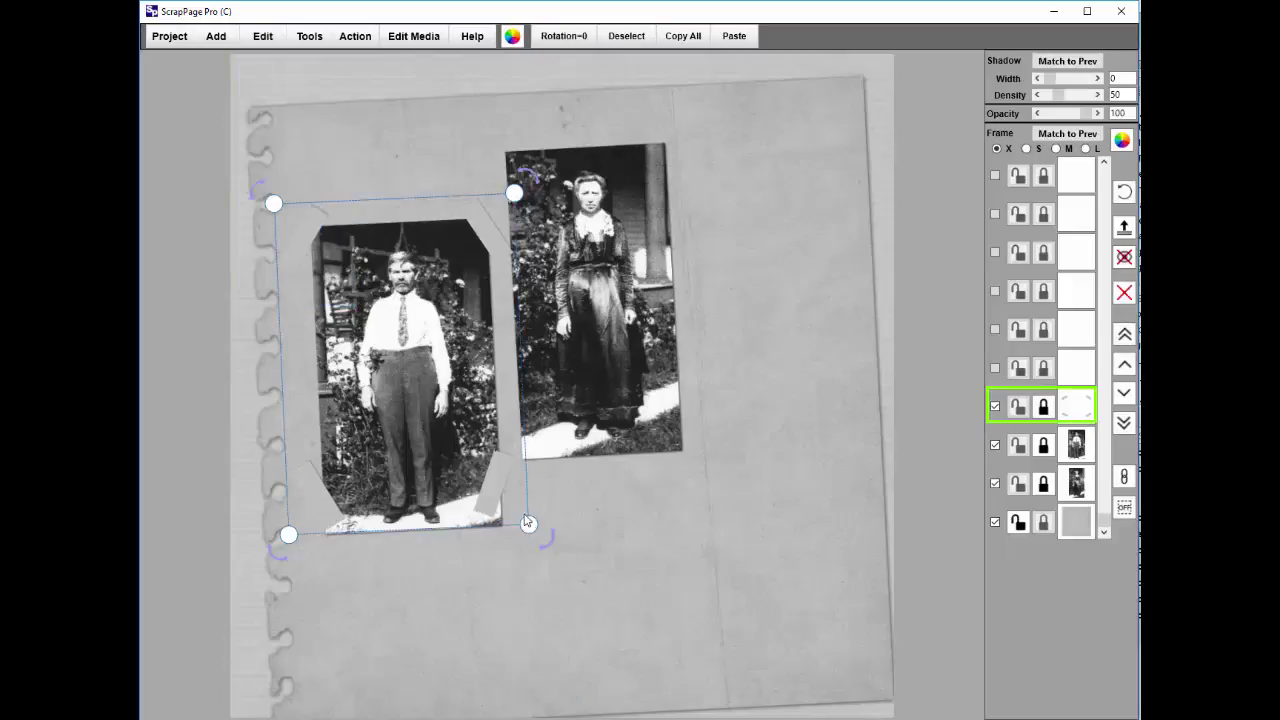
drag(530, 535, 551, 535)
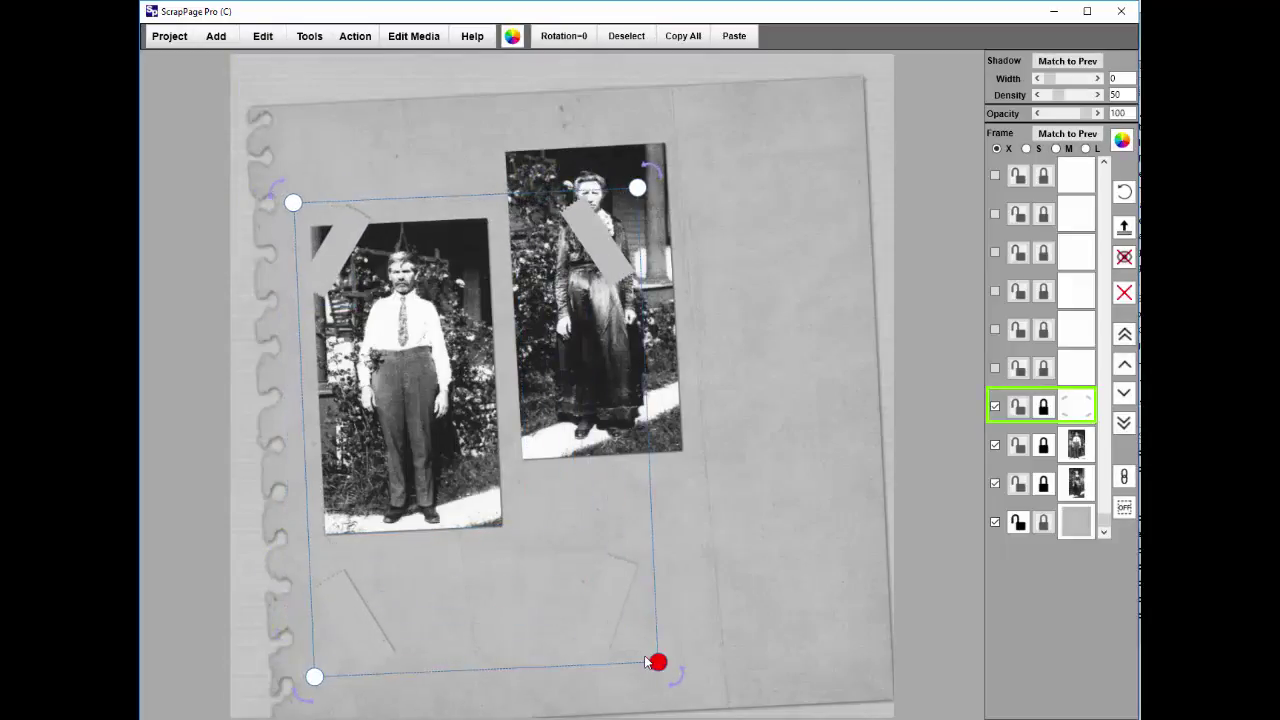
drag(545, 595, 663, 652)
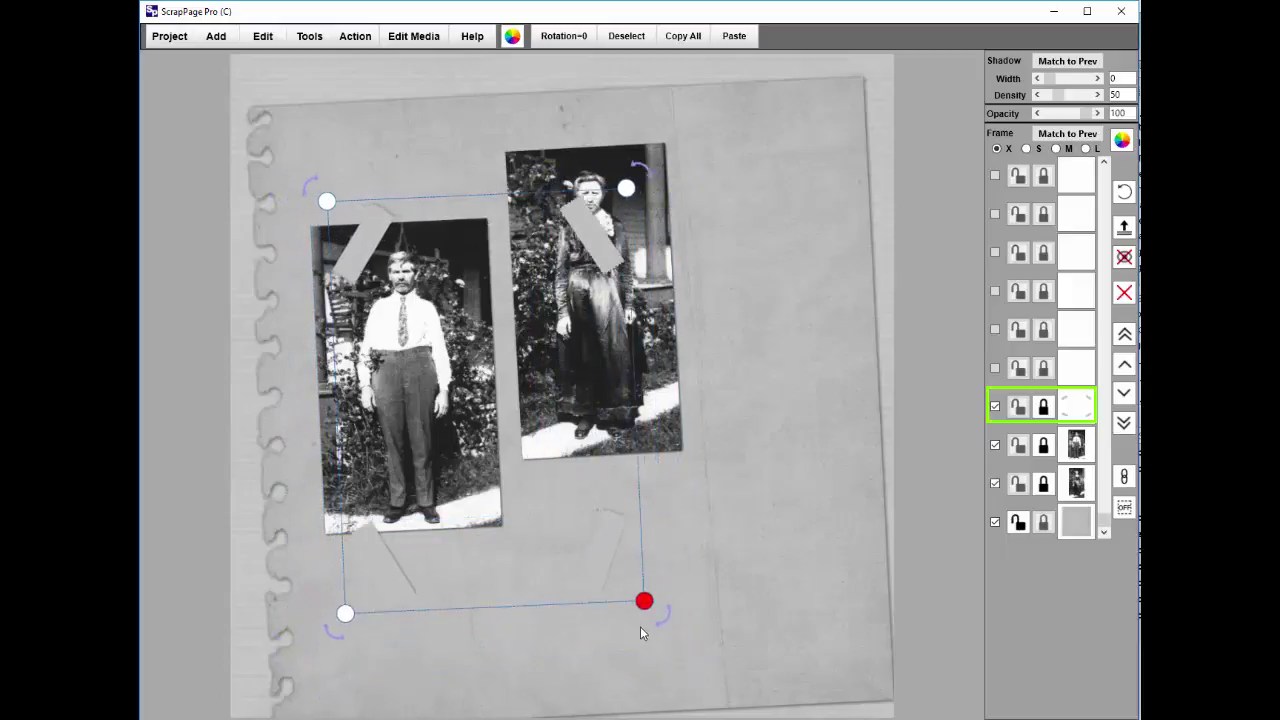
drag(663, 652, 559, 495)
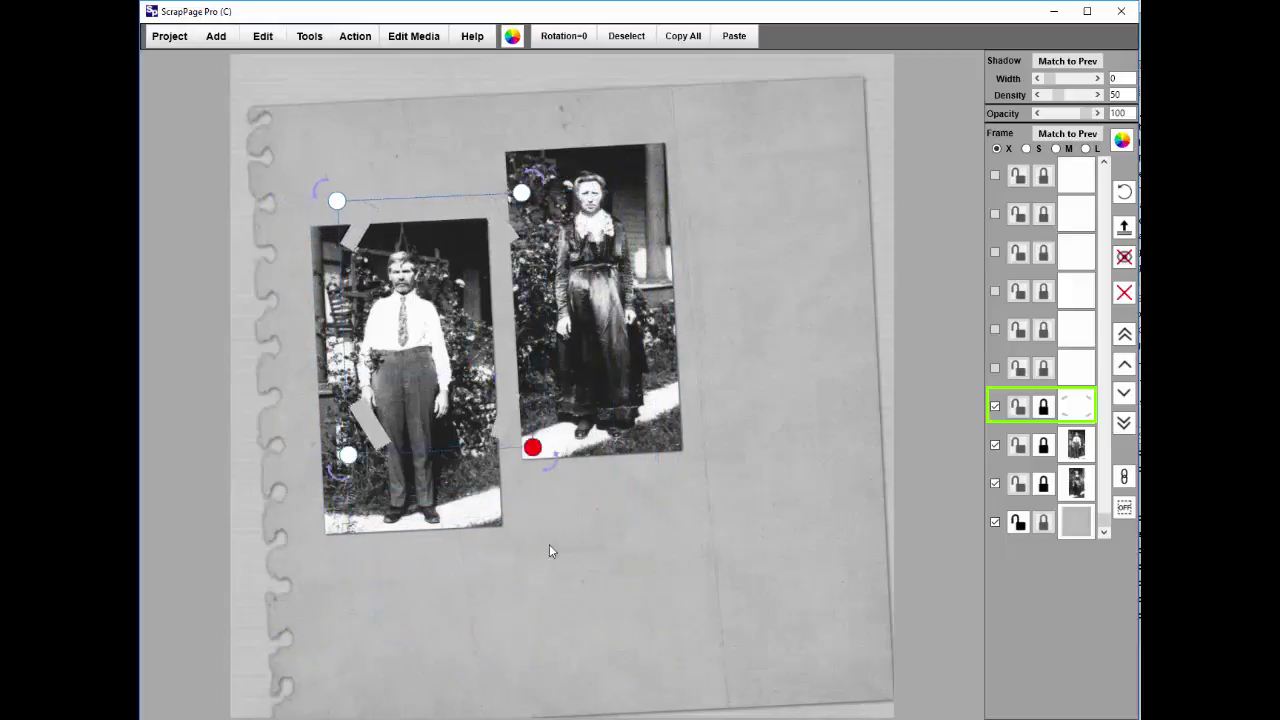
drag(566, 563, 552, 546)
drag(415, 368, 386, 385)
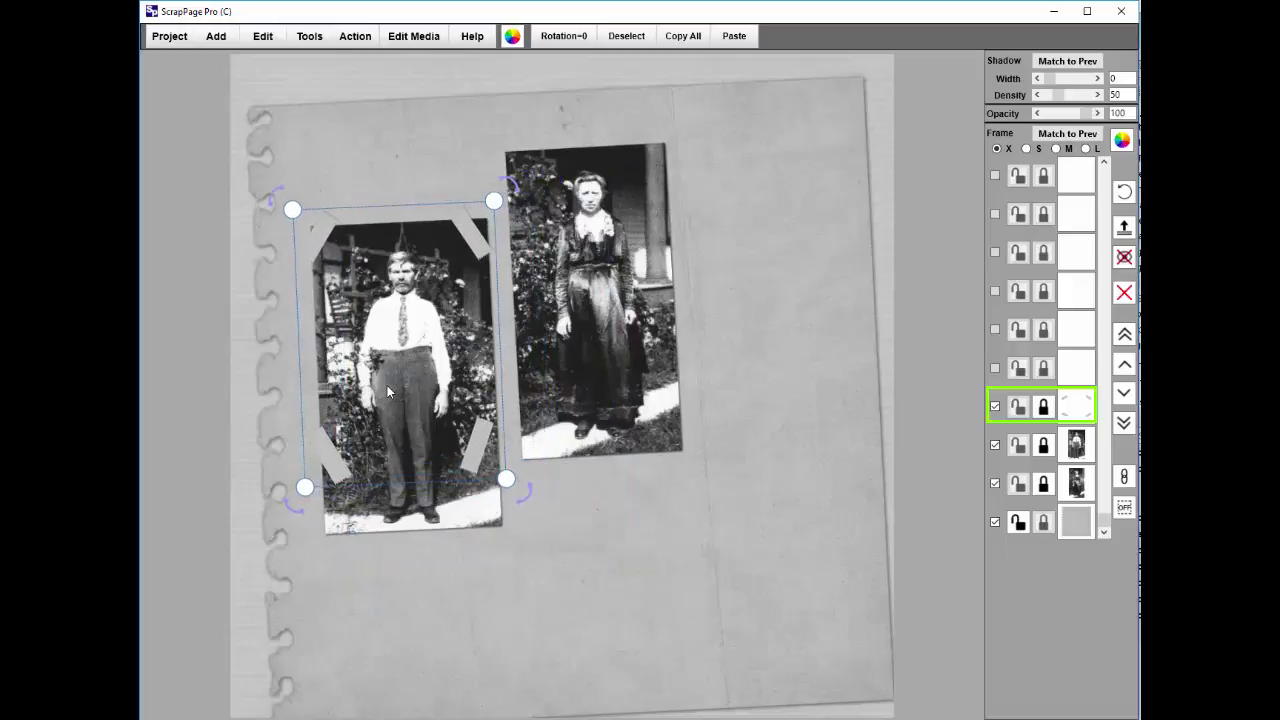
click(261, 42)
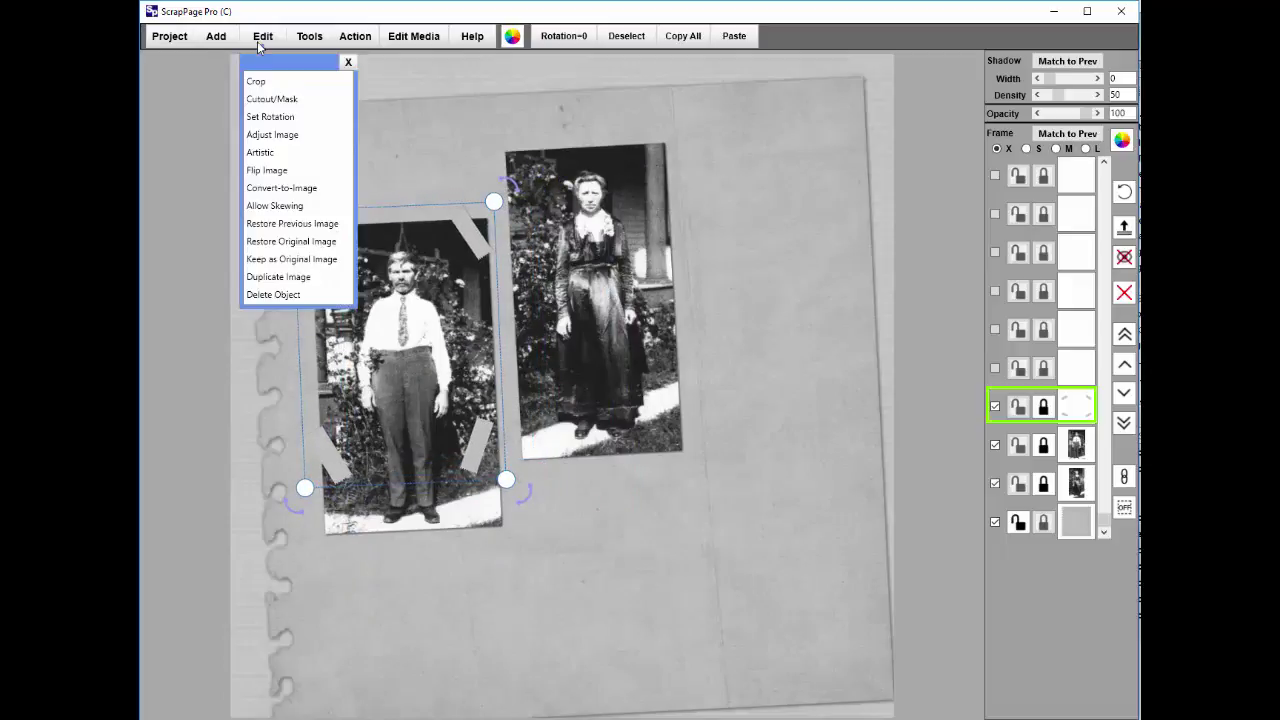
- Enable Allow Skewing and skew the tape frame so its pieces cover the photo's corners
click(268, 206)
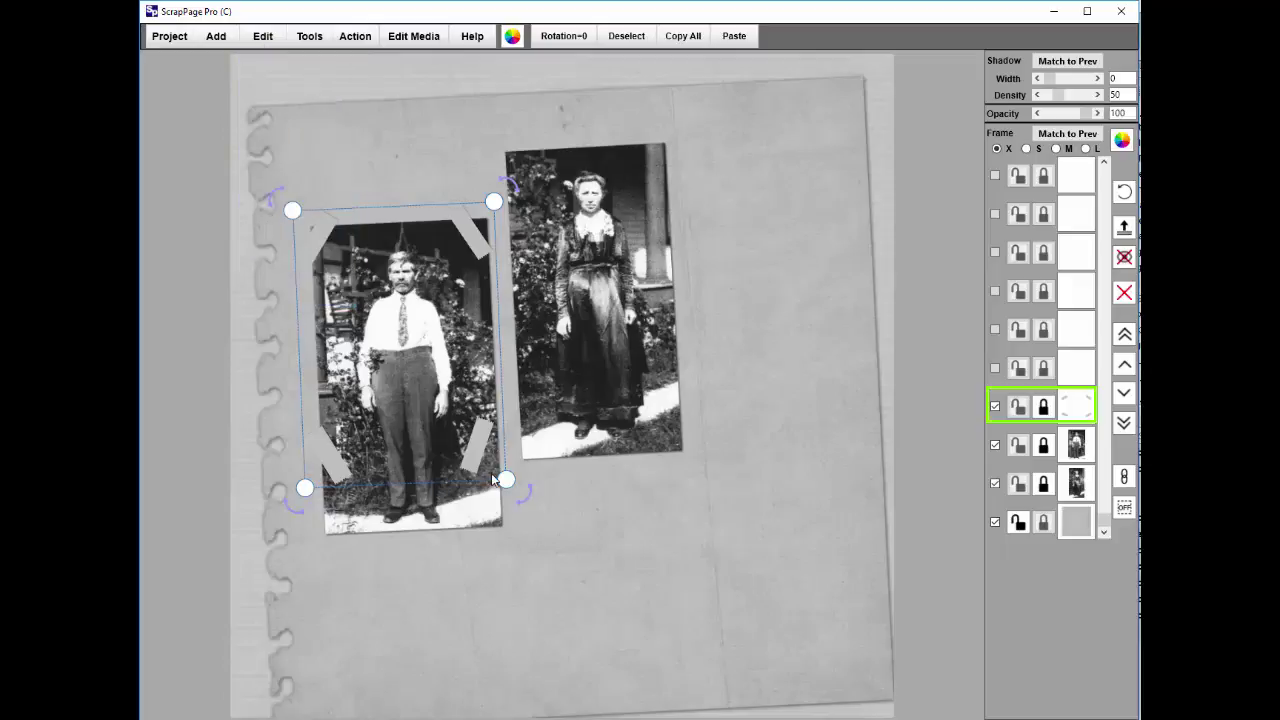
mouse_move(505, 480)
mouse_down()
mouse_move(528, 561)
mouse_move(521, 541)
mouse_up()
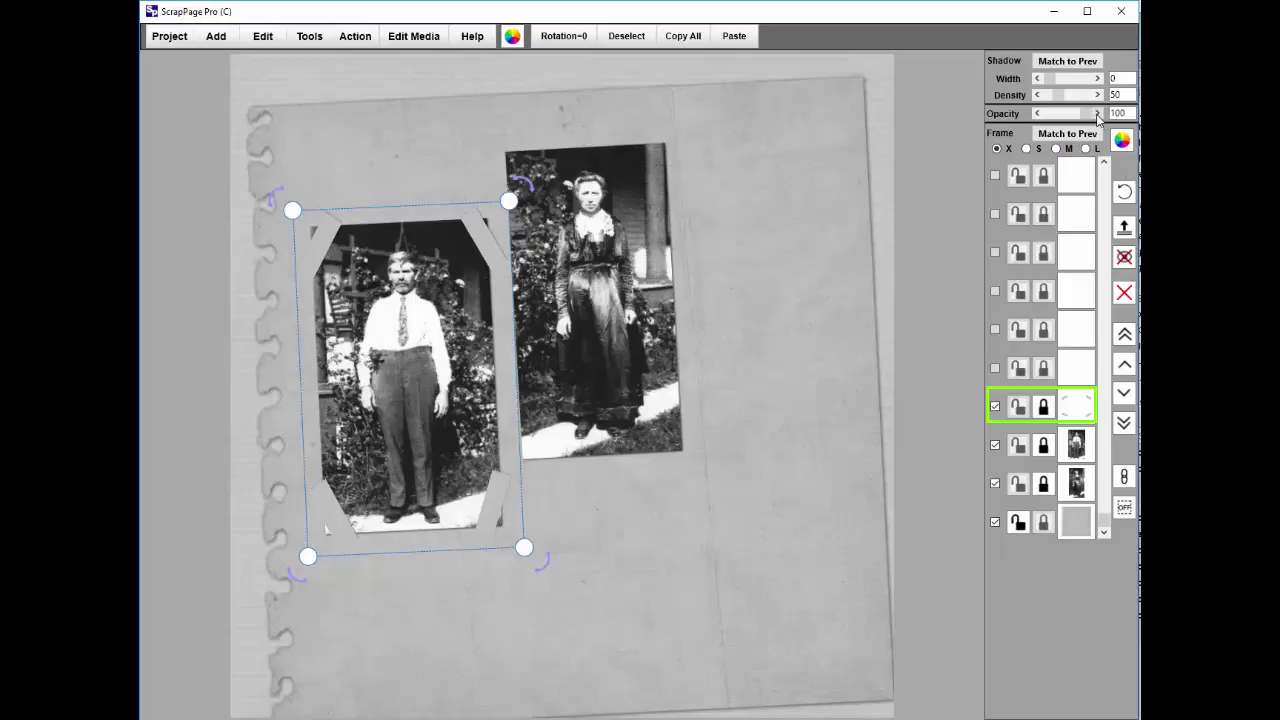
- Set the tape's opacity to about 63 and give the man's photo shadow width 1, density 98
drag(1092, 114, 1073, 130)
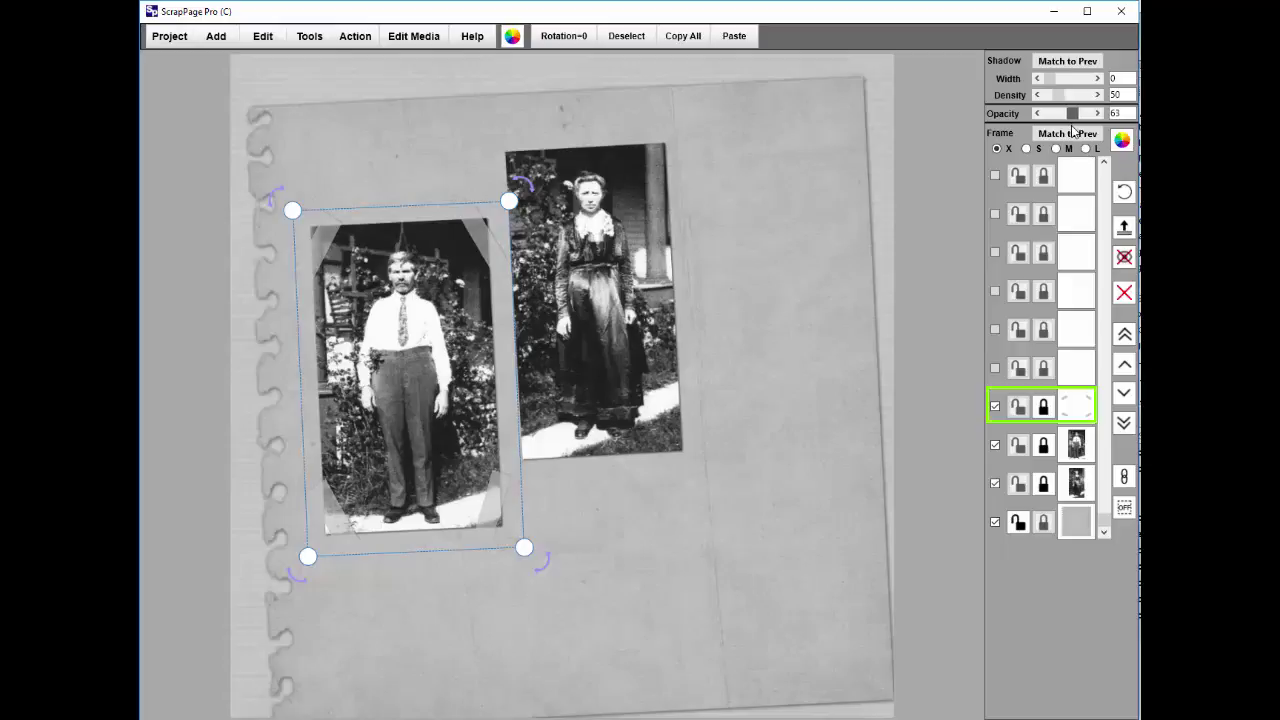
click(837, 334)
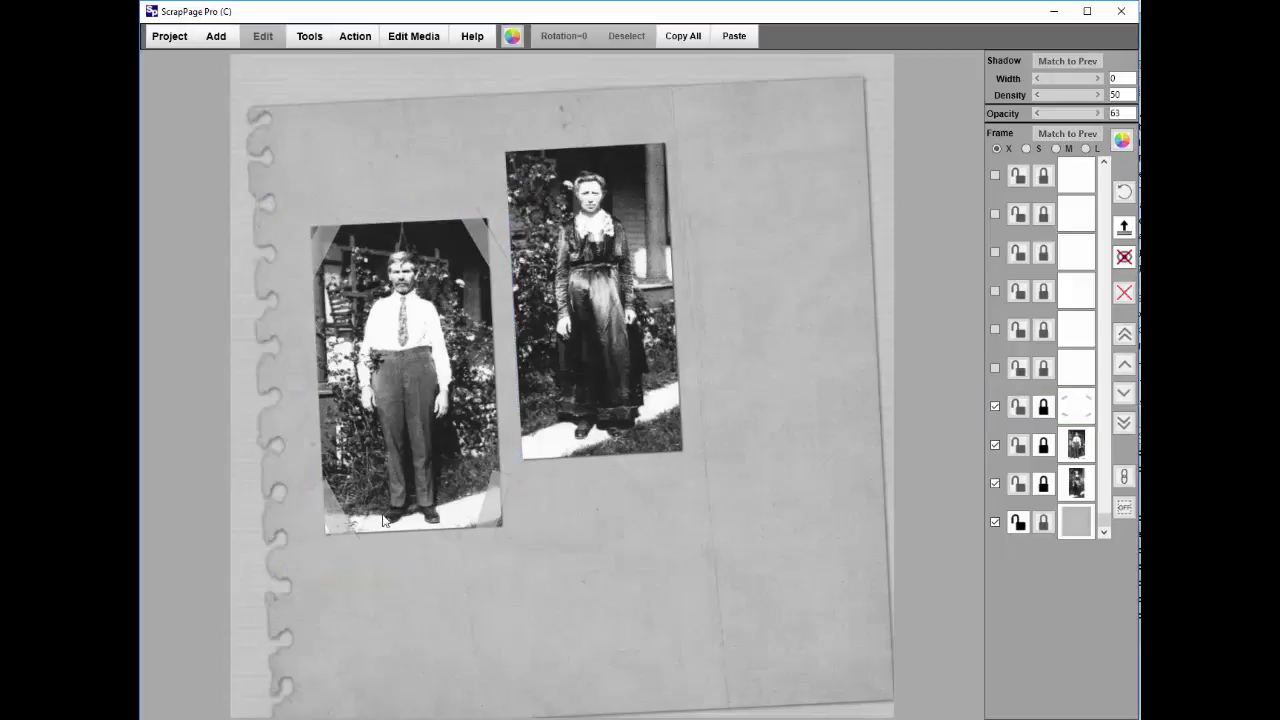
click(489, 517)
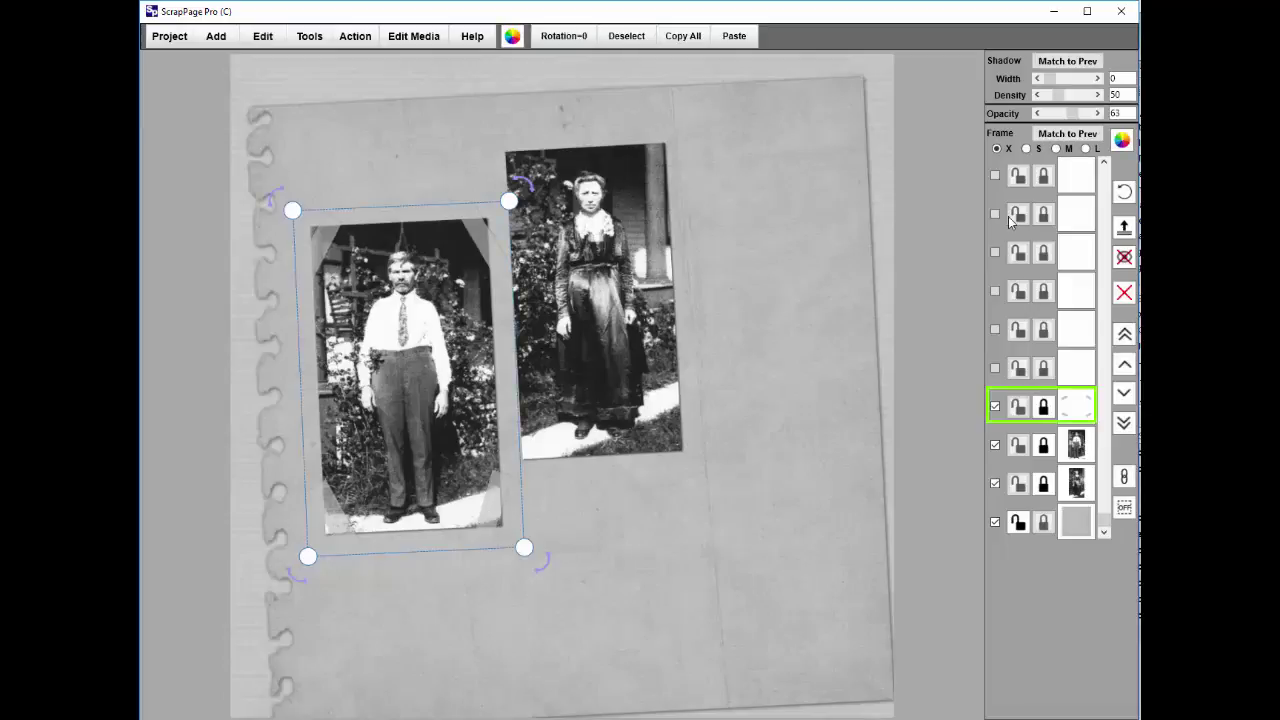
click(1057, 79)
drag(1058, 94, 1090, 94)
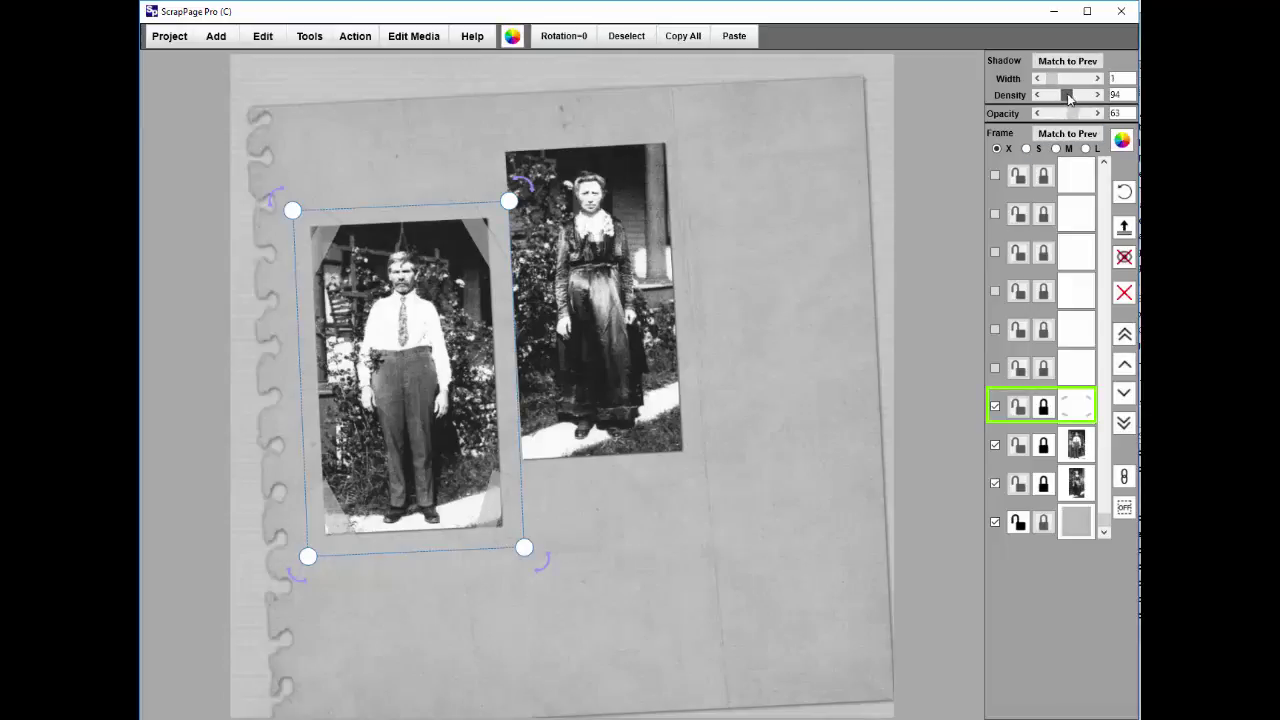
click(884, 131)
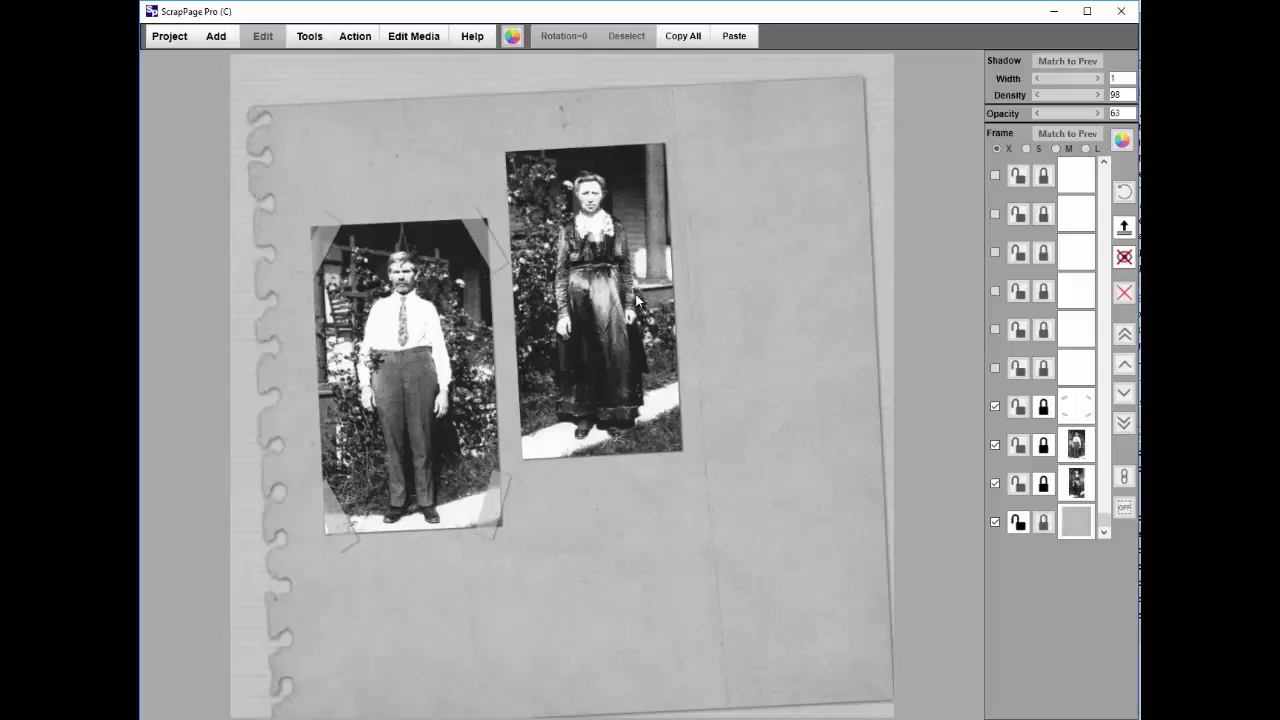
- Duplicate the man's tape frame onto the woman's photo and skew it to fit her corners
click(410, 390)
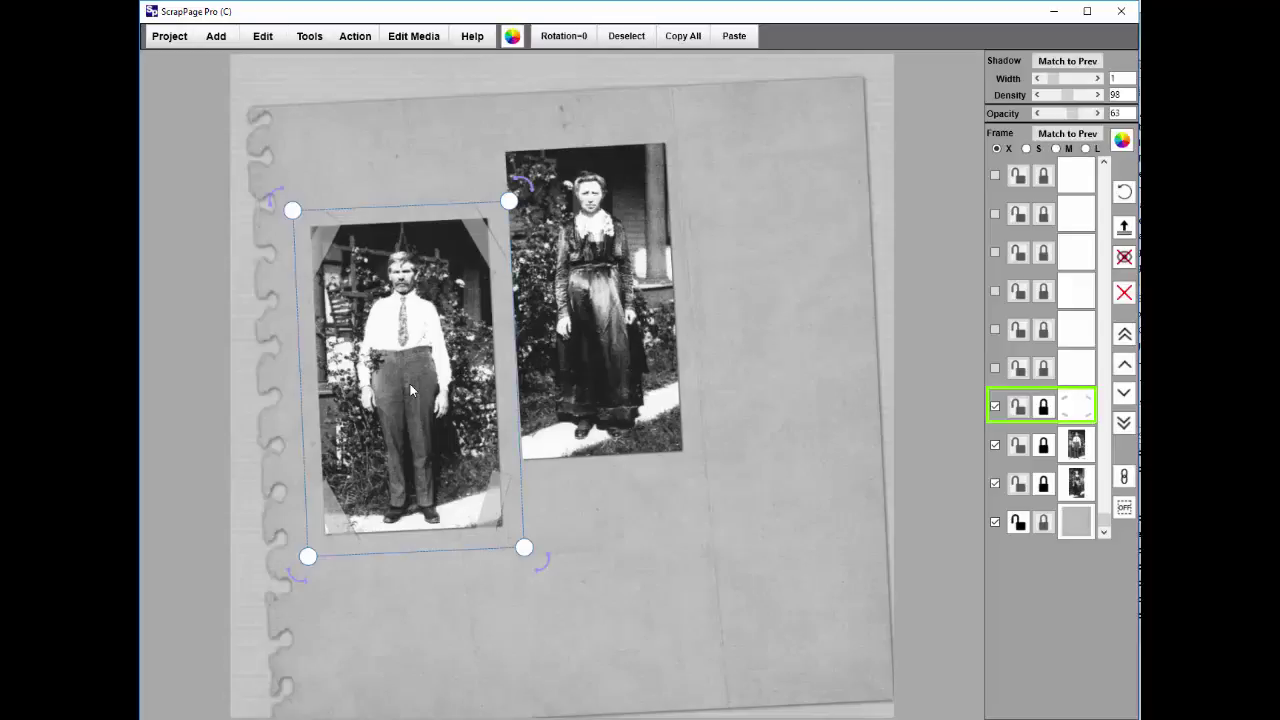
click(262, 44)
click(269, 277)
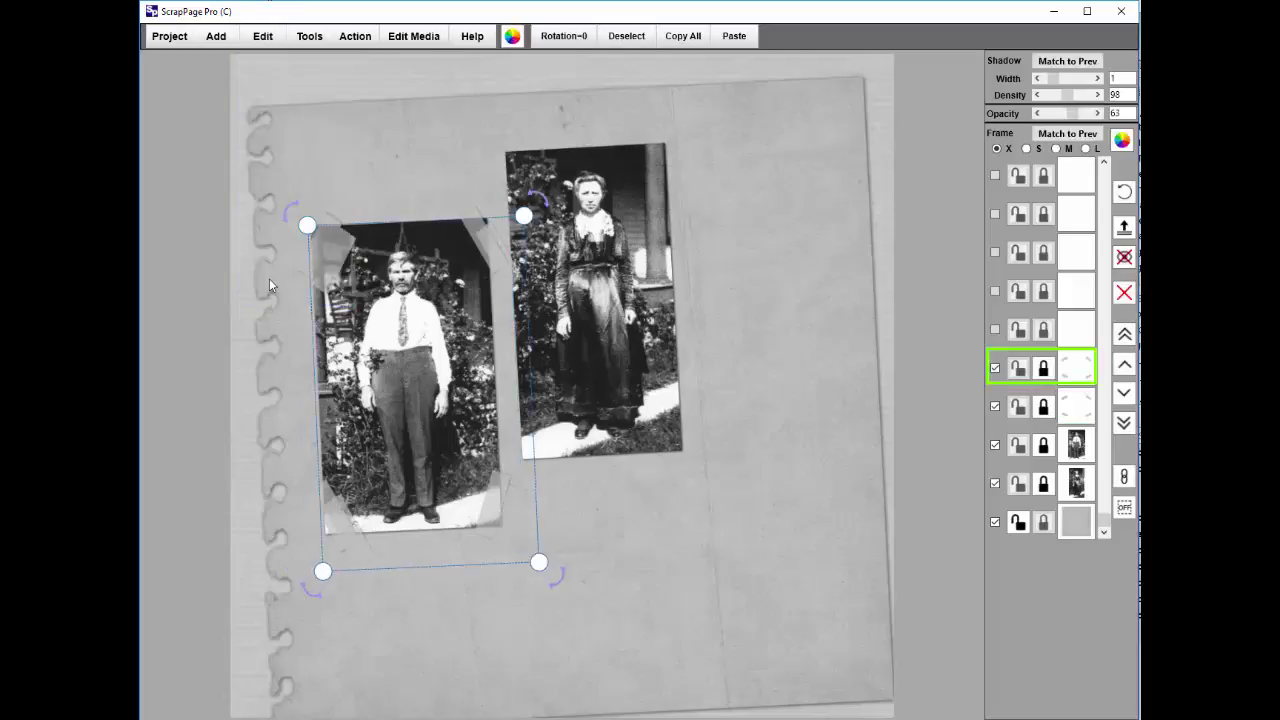
drag(345, 361, 570, 338)
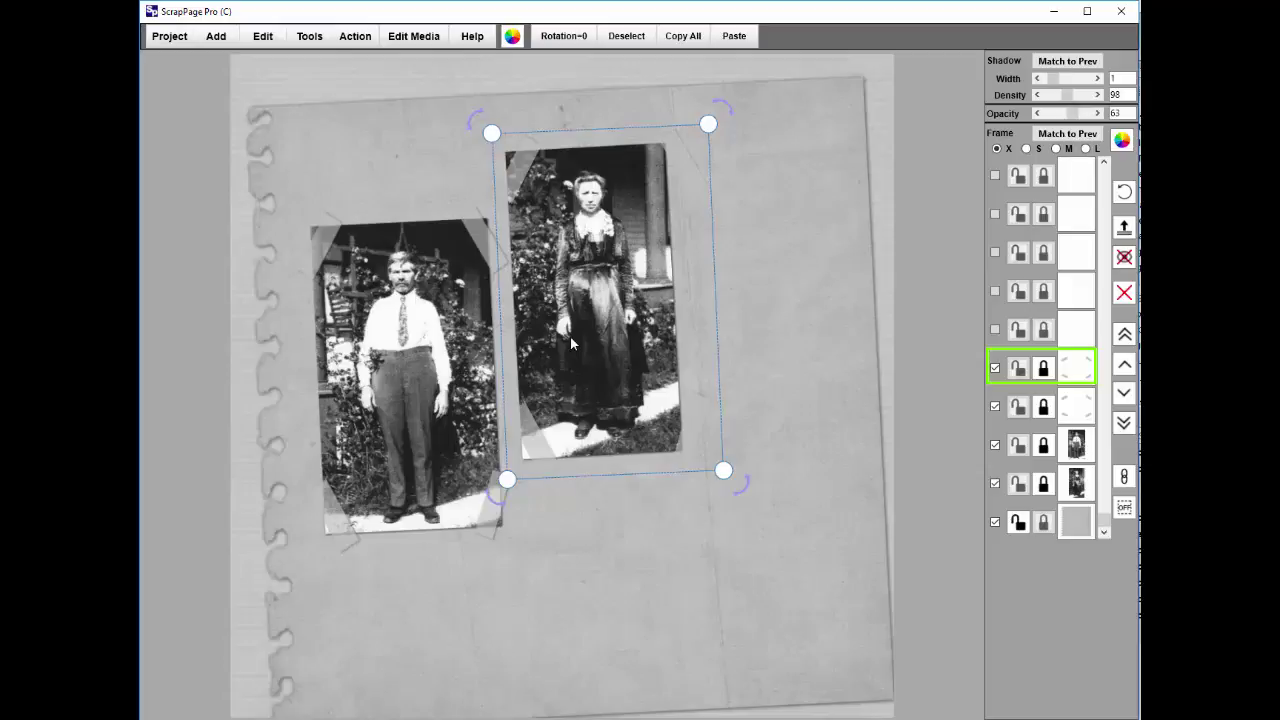
click(263, 38)
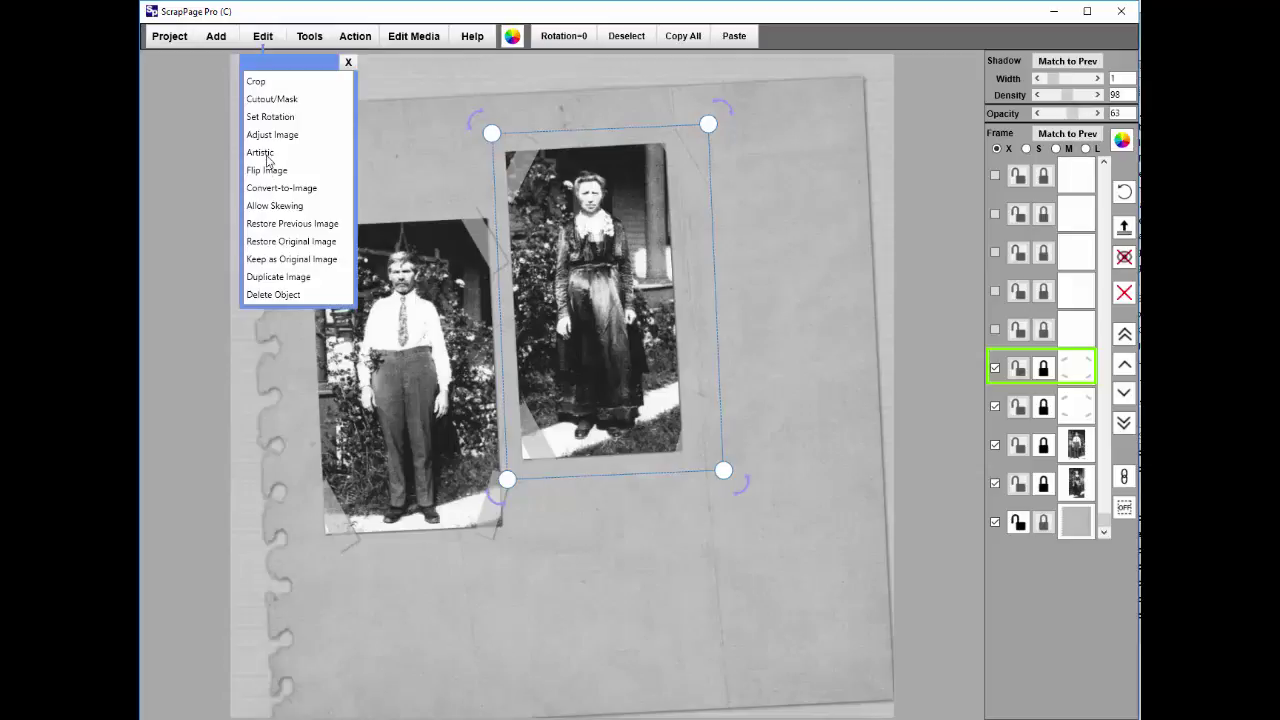
click(266, 206)
drag(723, 470, 700, 478)
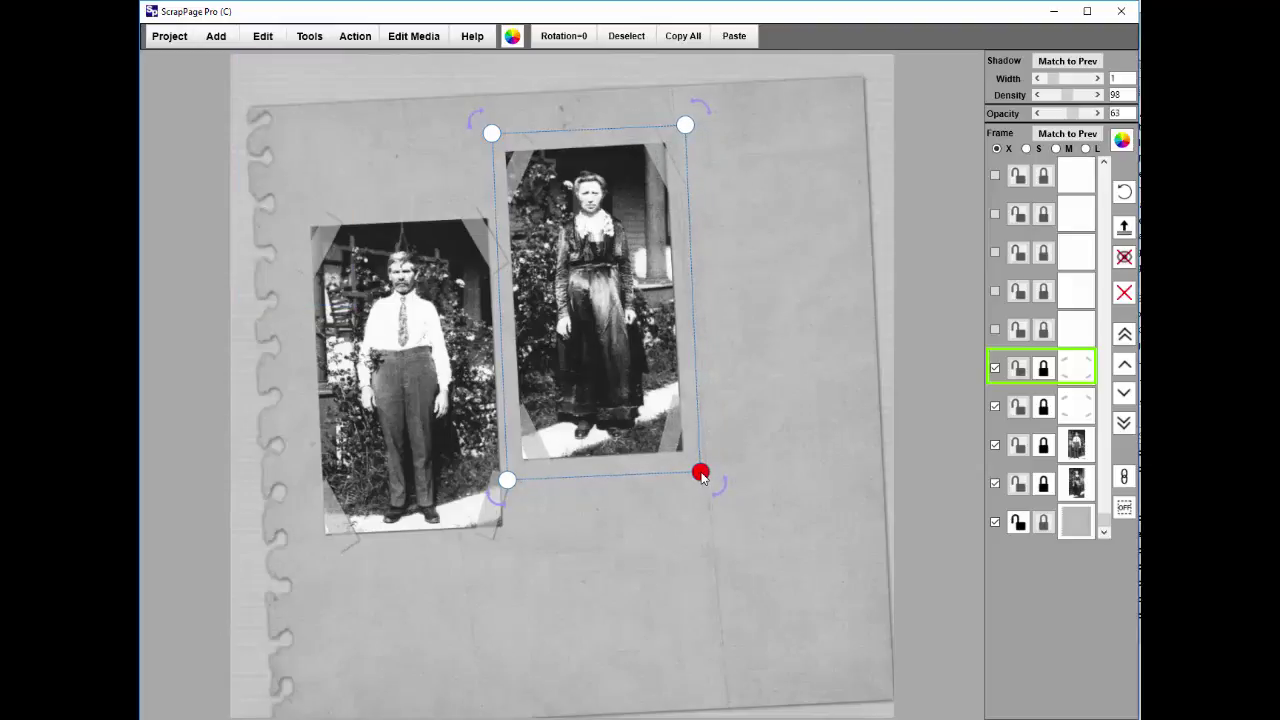
click(746, 406)
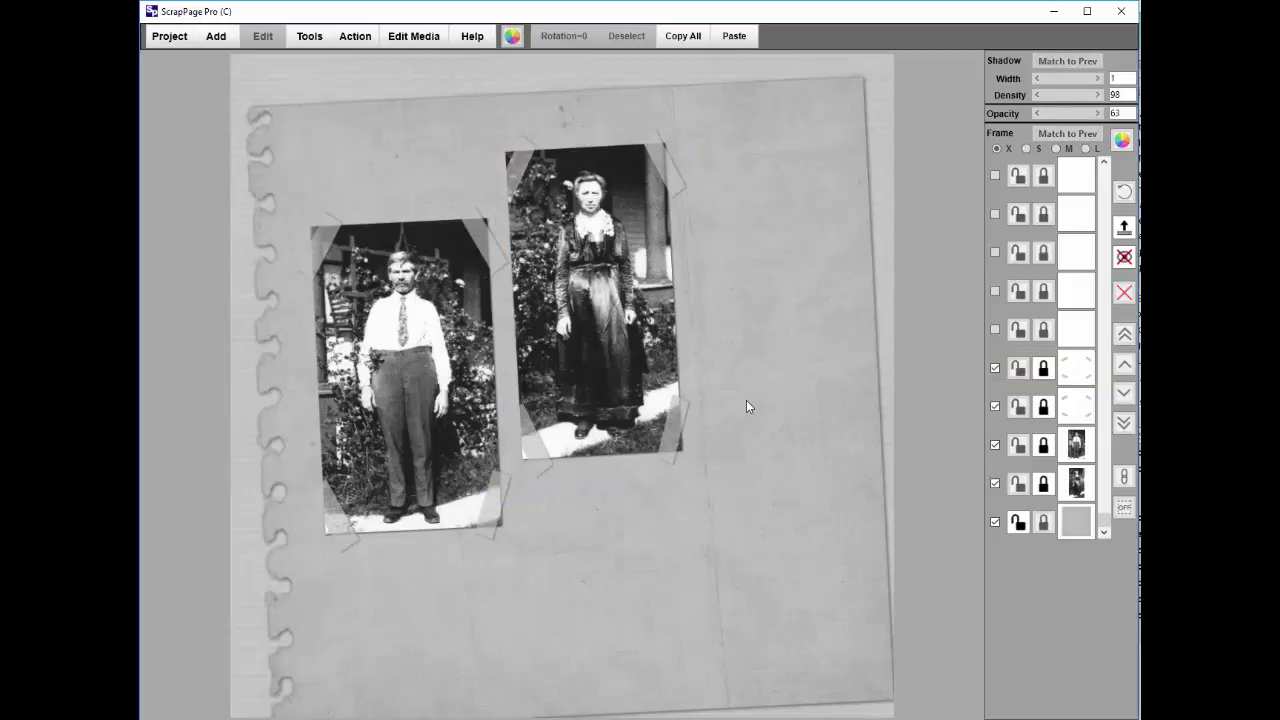
- Raise the woman's tape-frame shadow density to 122 and match the man's frame to it
click(674, 194)
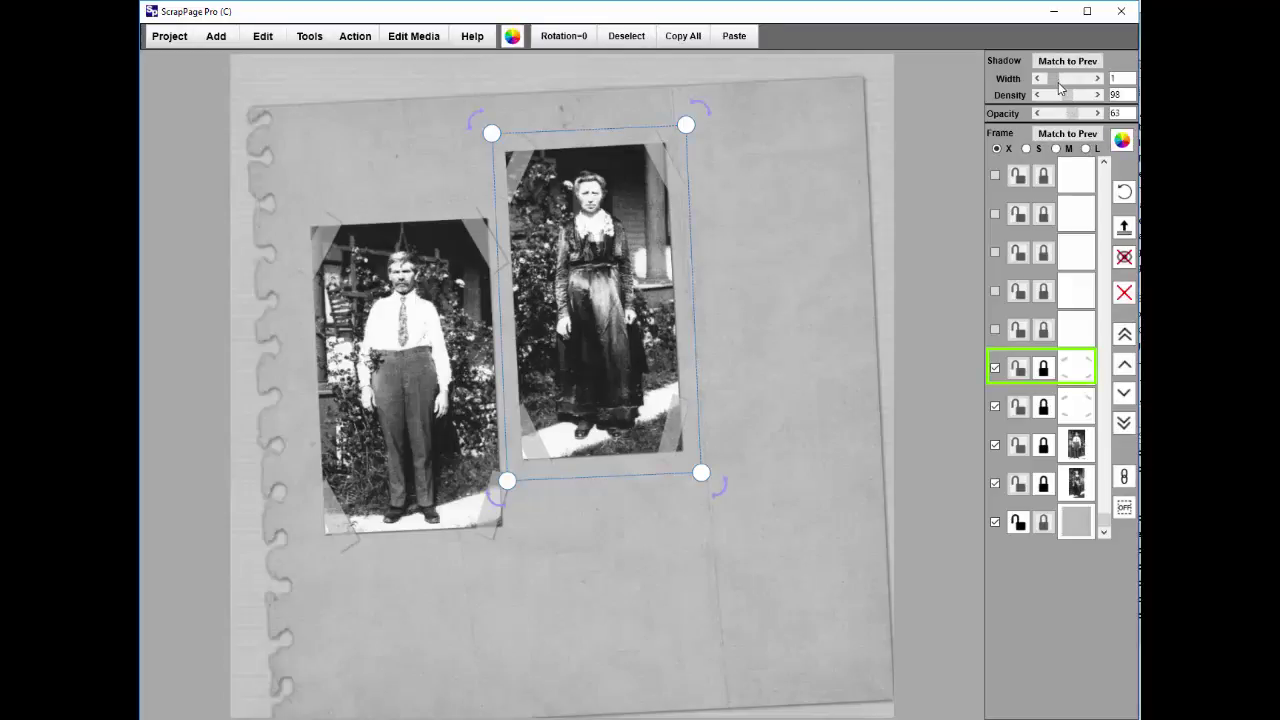
click(1071, 101)
click(880, 167)
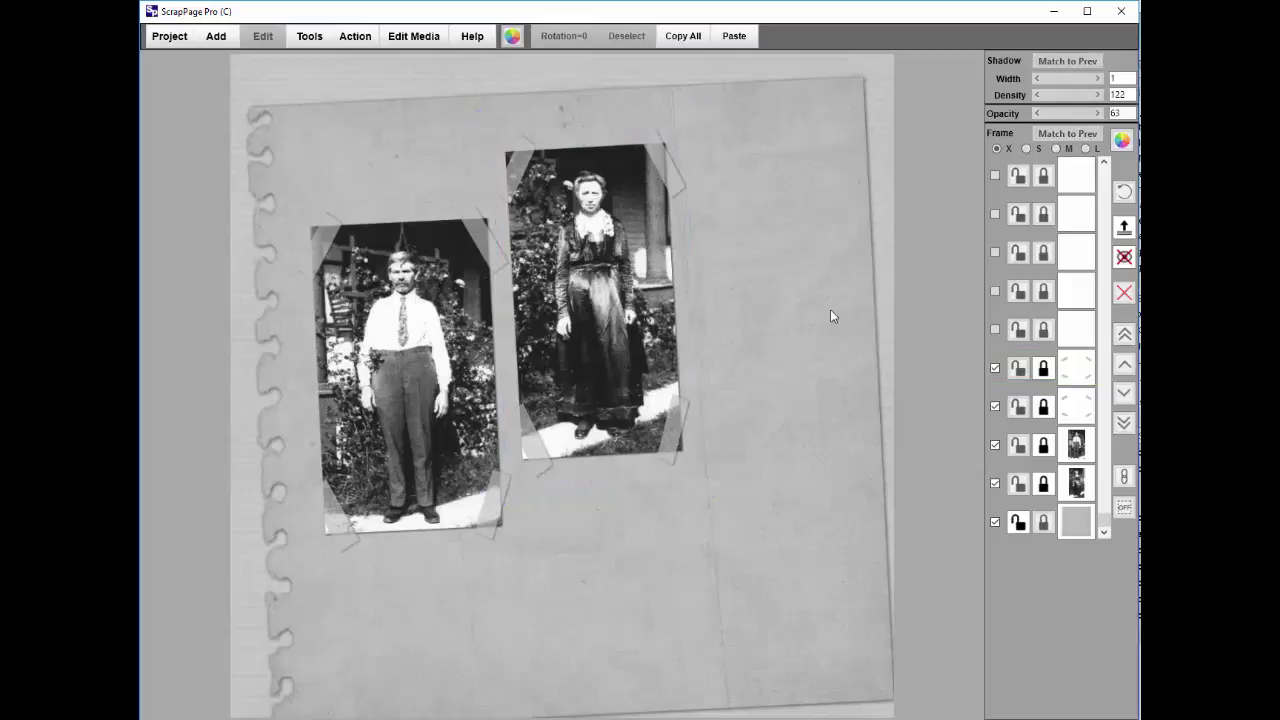
click(462, 495)
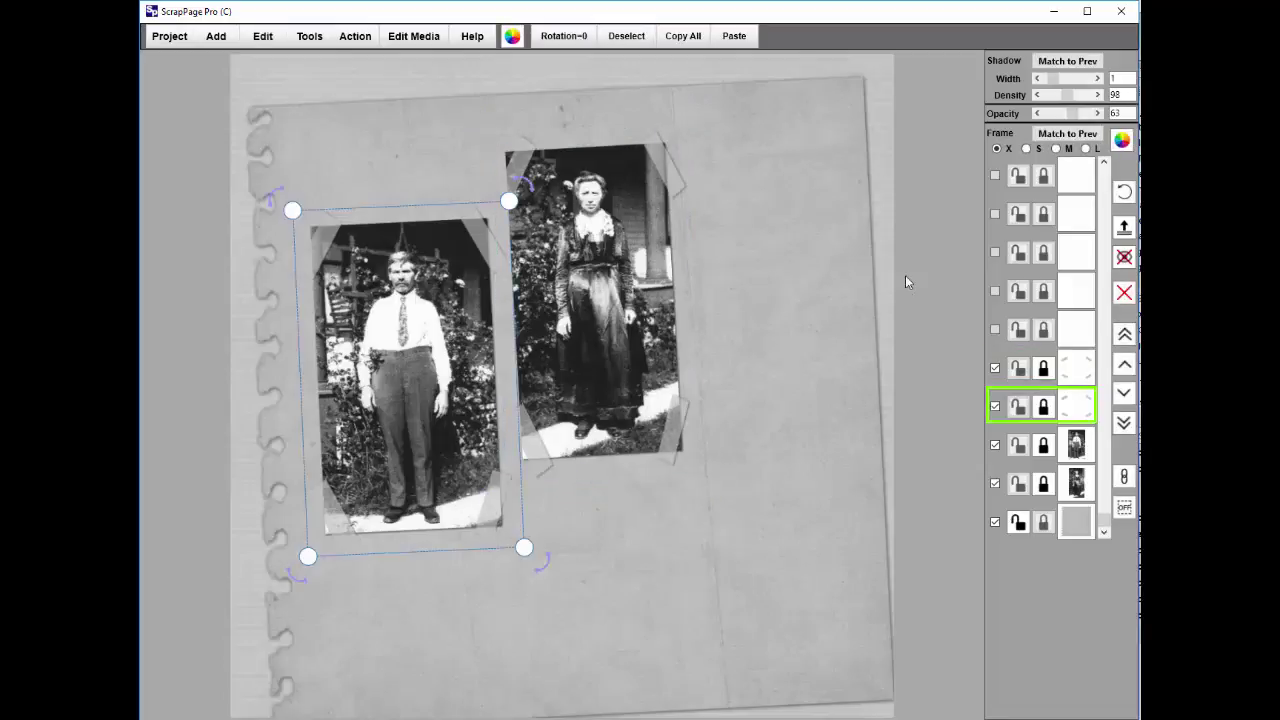
click(1057, 66)
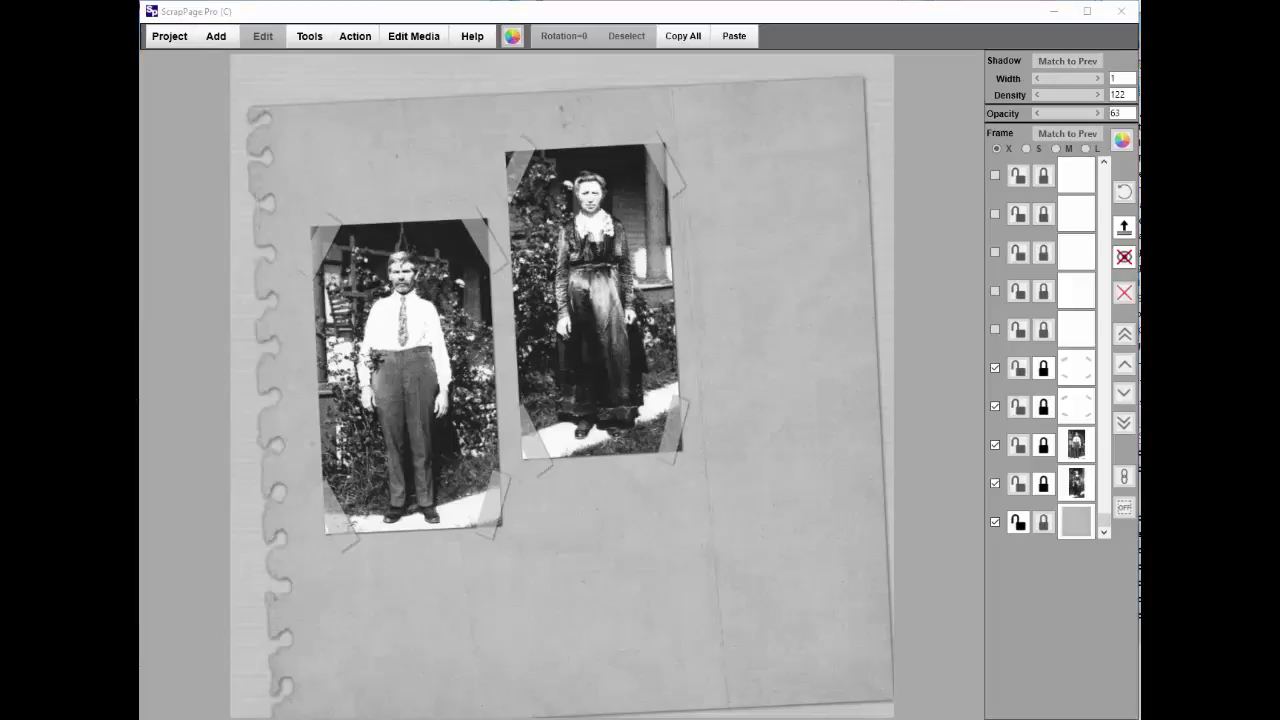
- Go to SPPExamplePages > AncestryPage in Explorer and open TextMessage.txt in Notepad
click(340, 690)
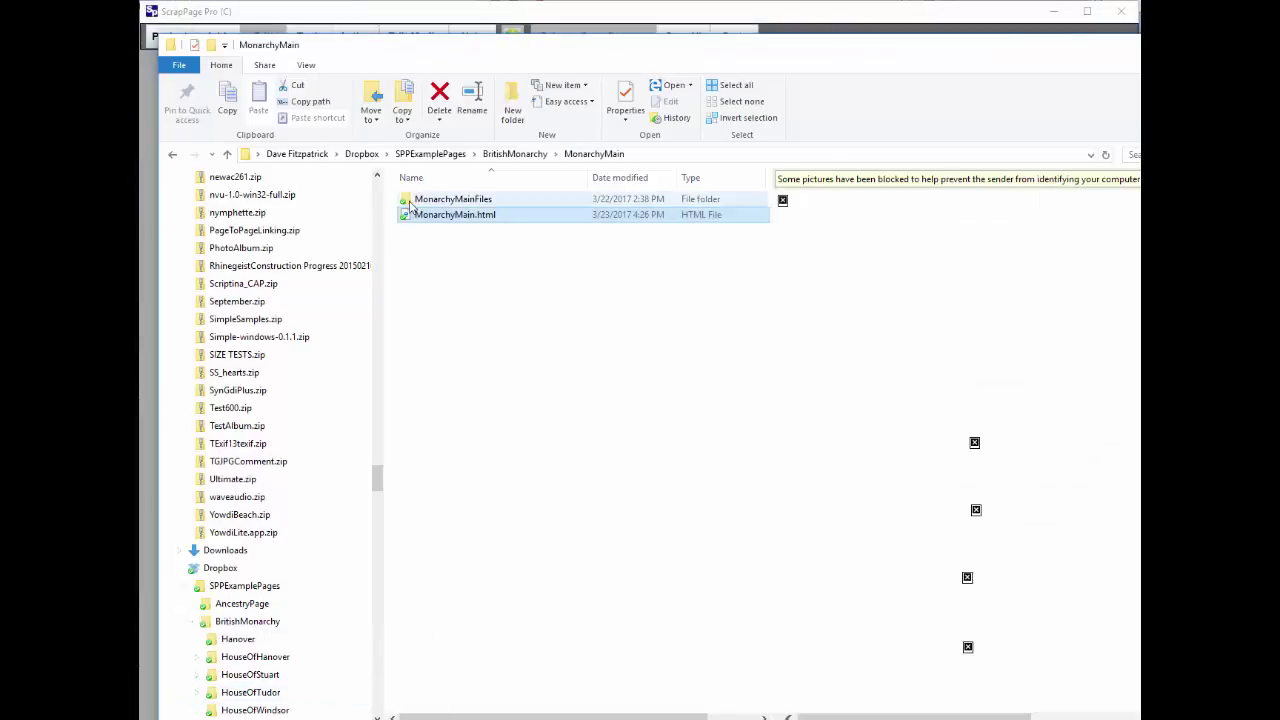
click(514, 154)
click(474, 154)
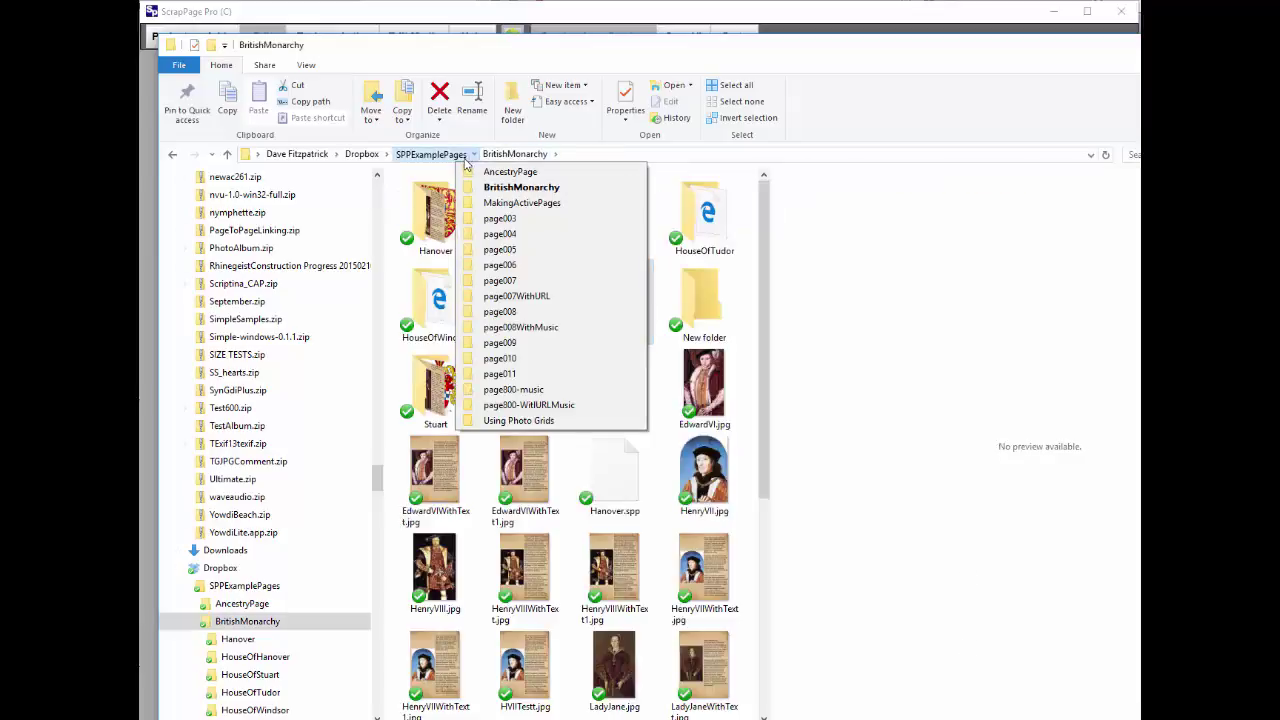
click(510, 169)
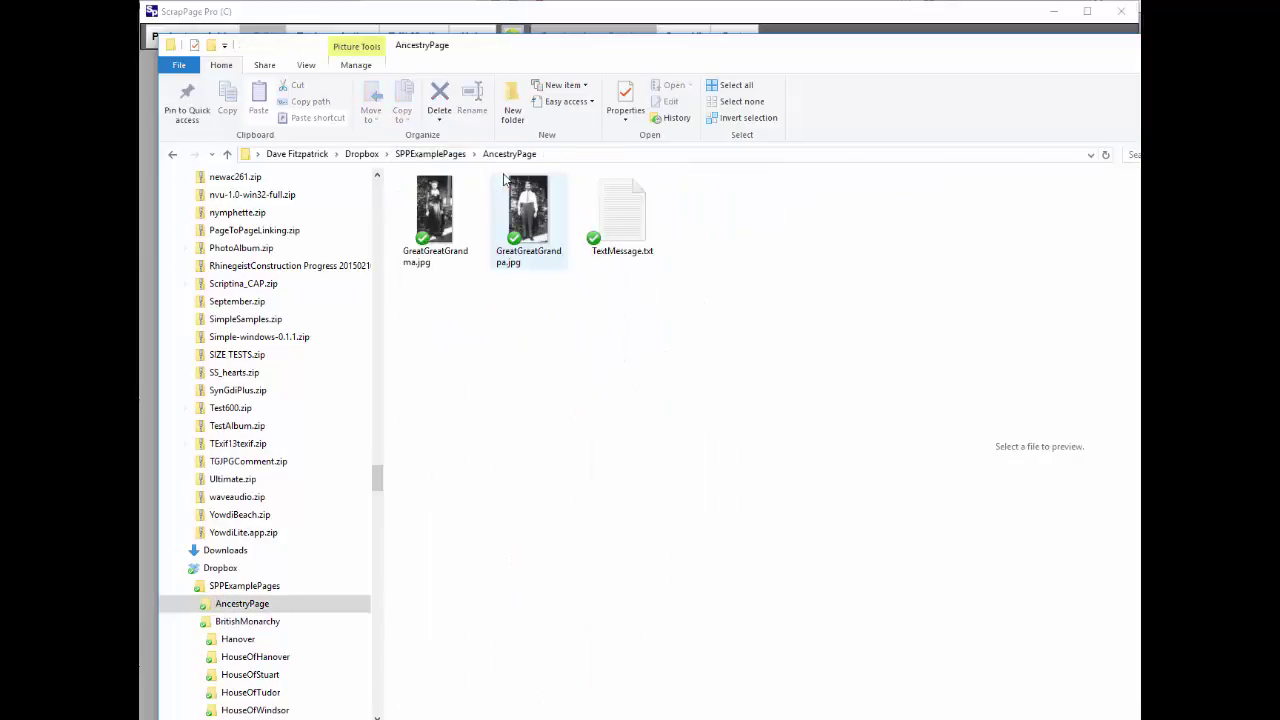
double_click(620, 213)
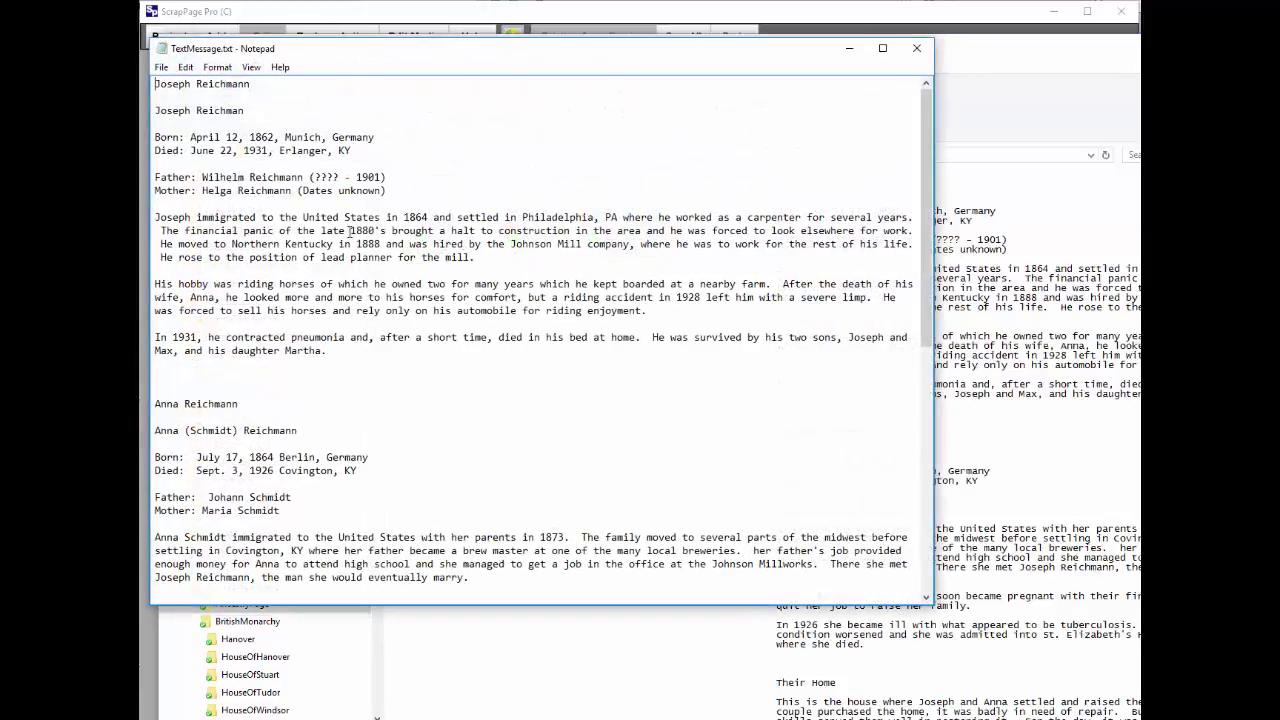
- Select the great-grandfather's biography through the line about his daughter, then return to ScrapPage Pro
click(155, 112)
drag(155, 112, 516, 353)
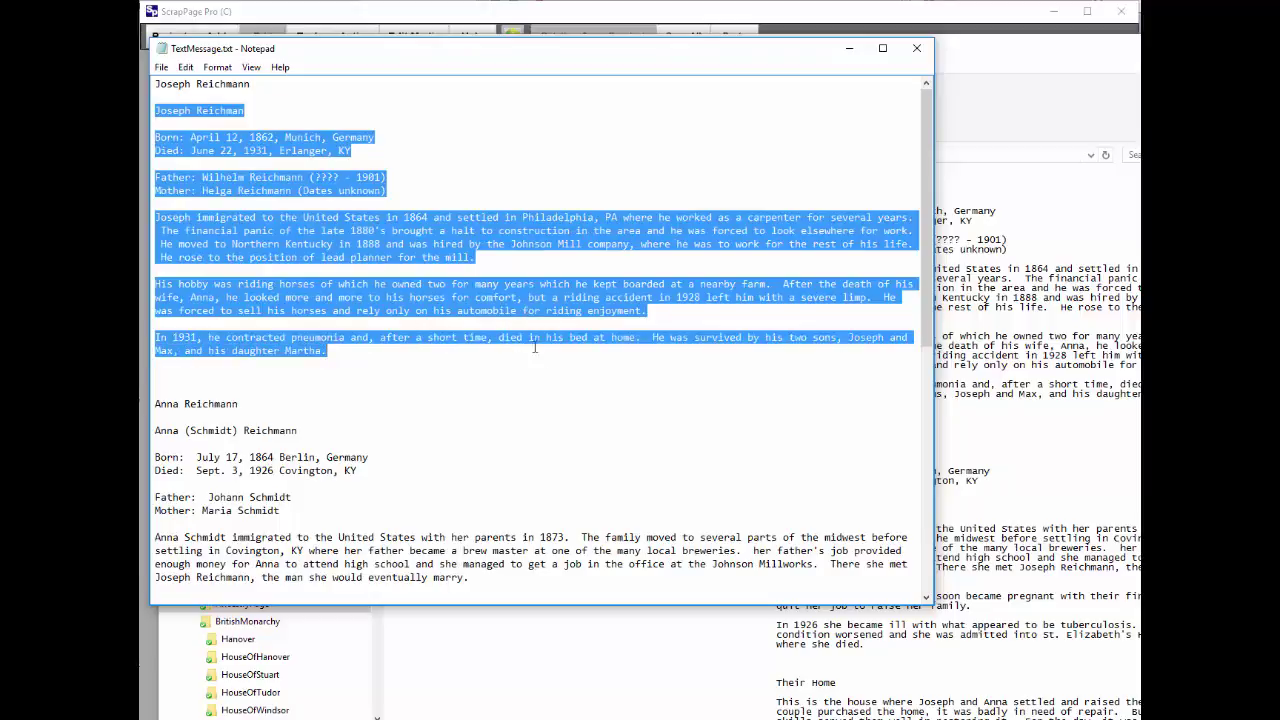
mouse_move(818, 712)
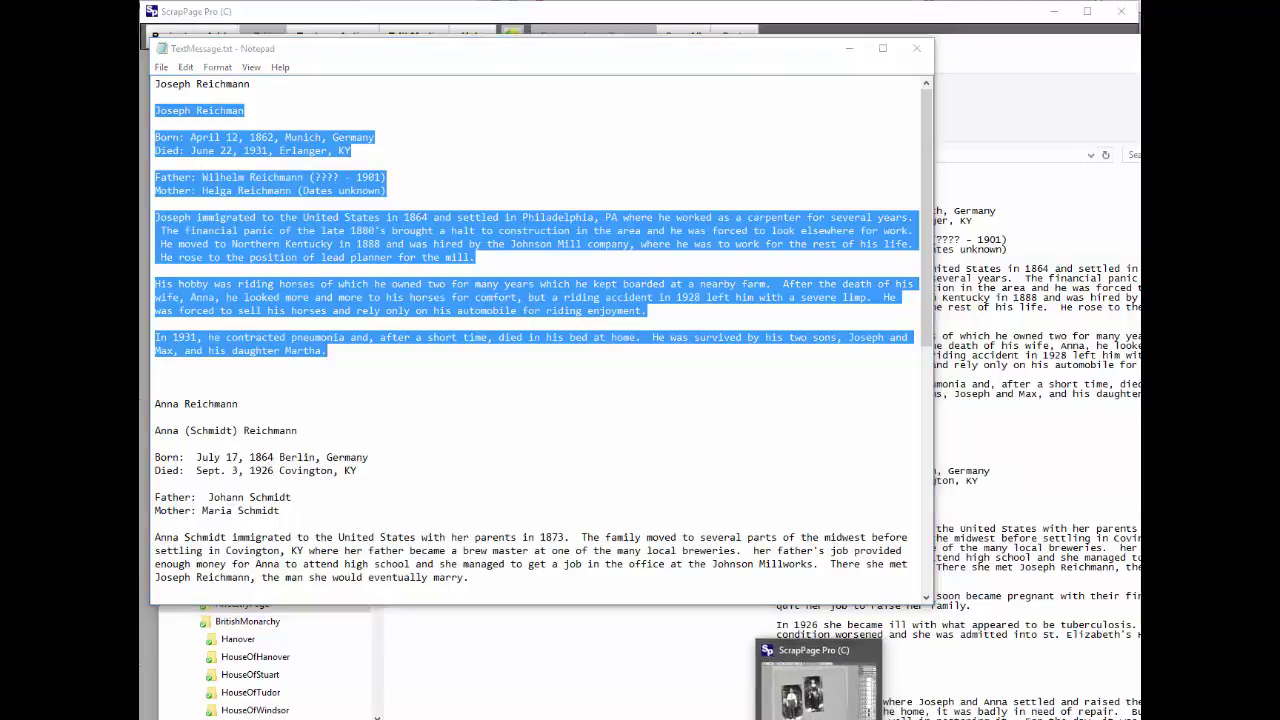
click(815, 688)
- Add a text box, stretch it across the lower page and tilt it slightly
click(215, 38)
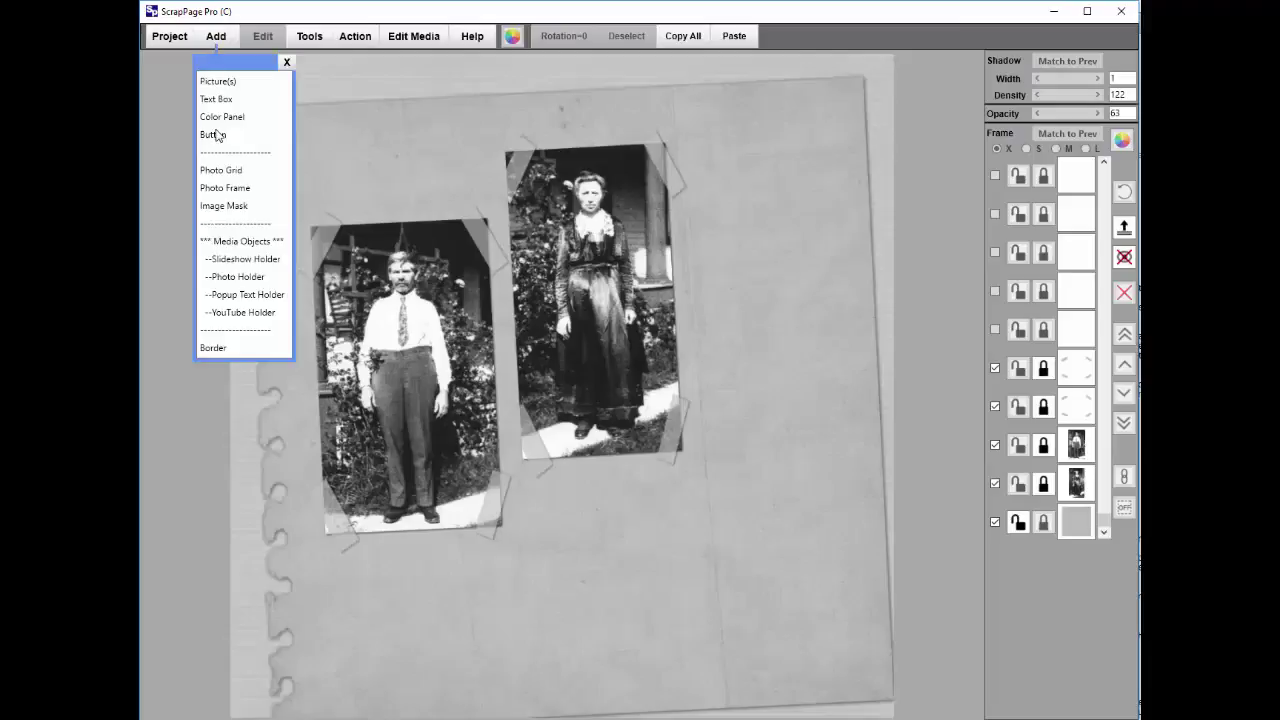
click(216, 100)
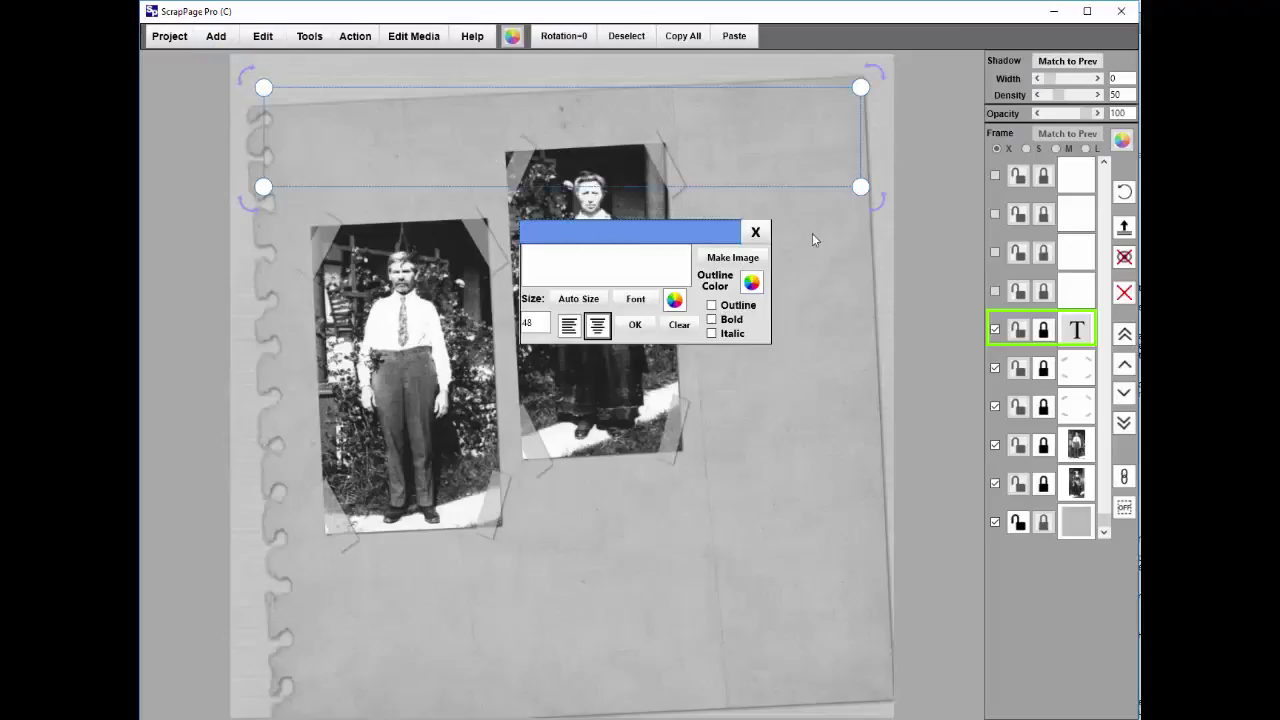
drag(861, 187, 866, 271)
drag(736, 190, 765, 615)
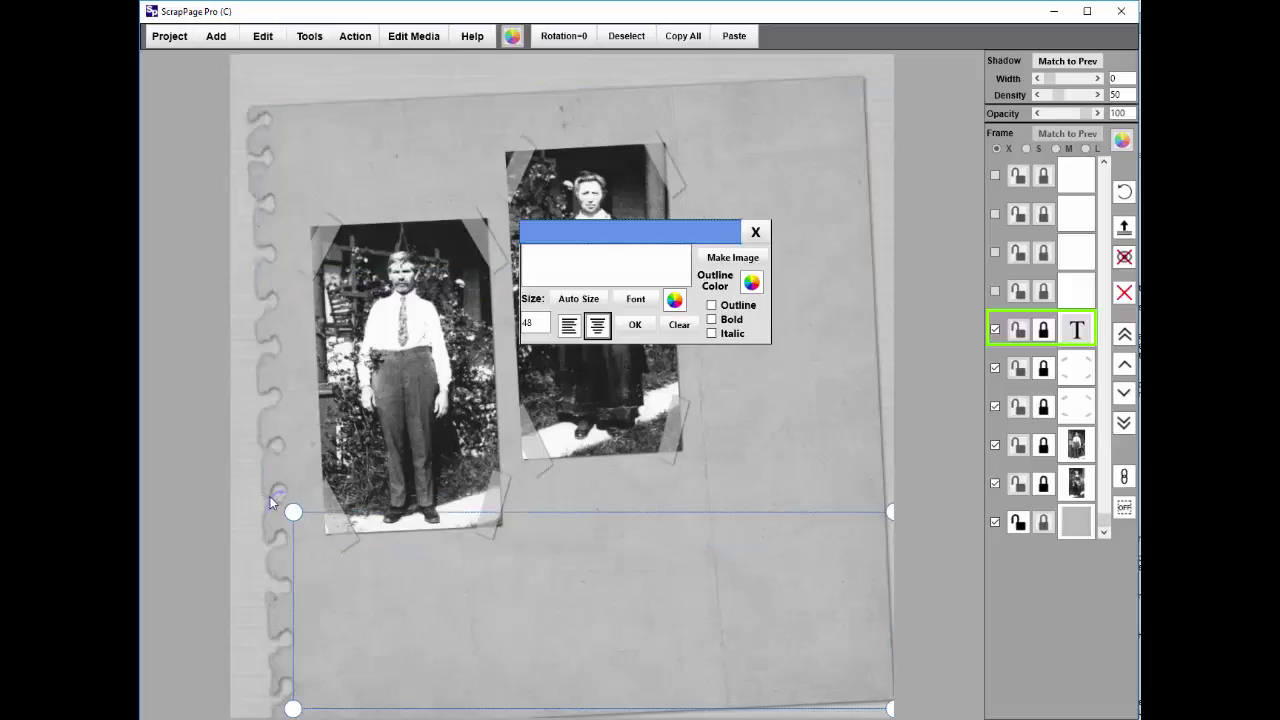
drag(270, 496, 261, 510)
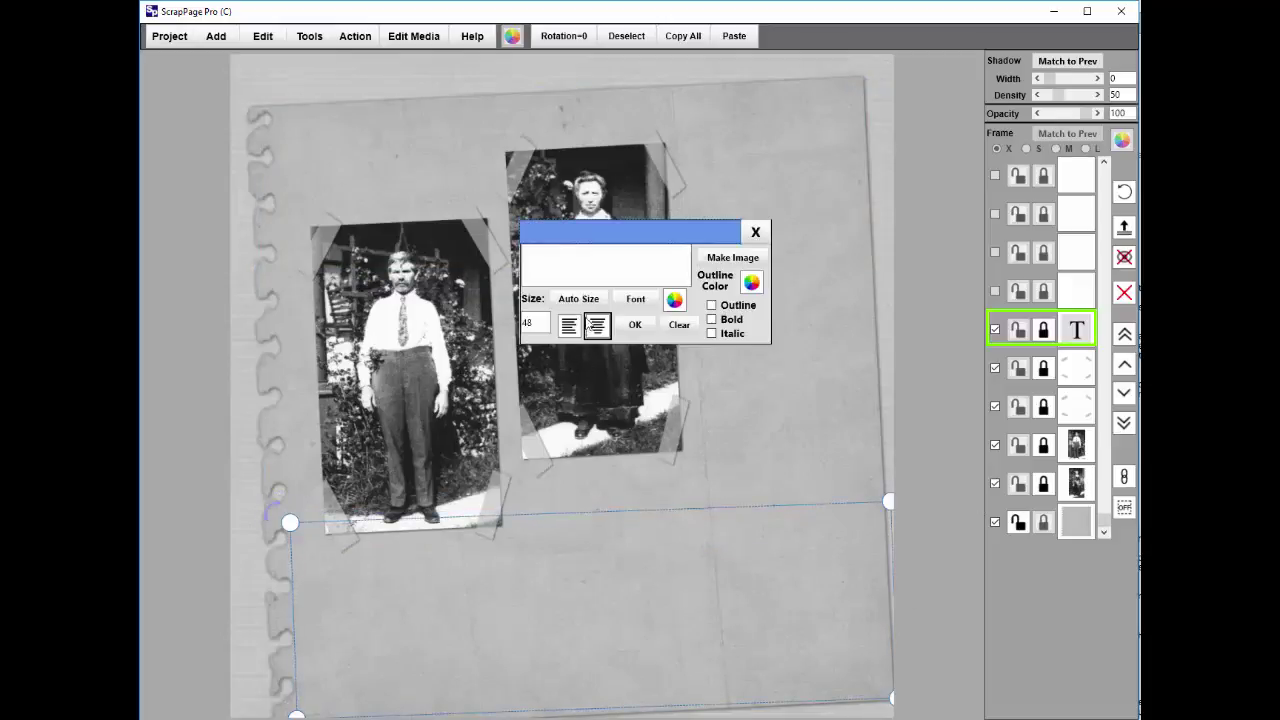
- Paste the great-grandfather's biography into the box and set text size to 14
click(593, 283)
key(ctrl+v)
key(Tab)
text(1)
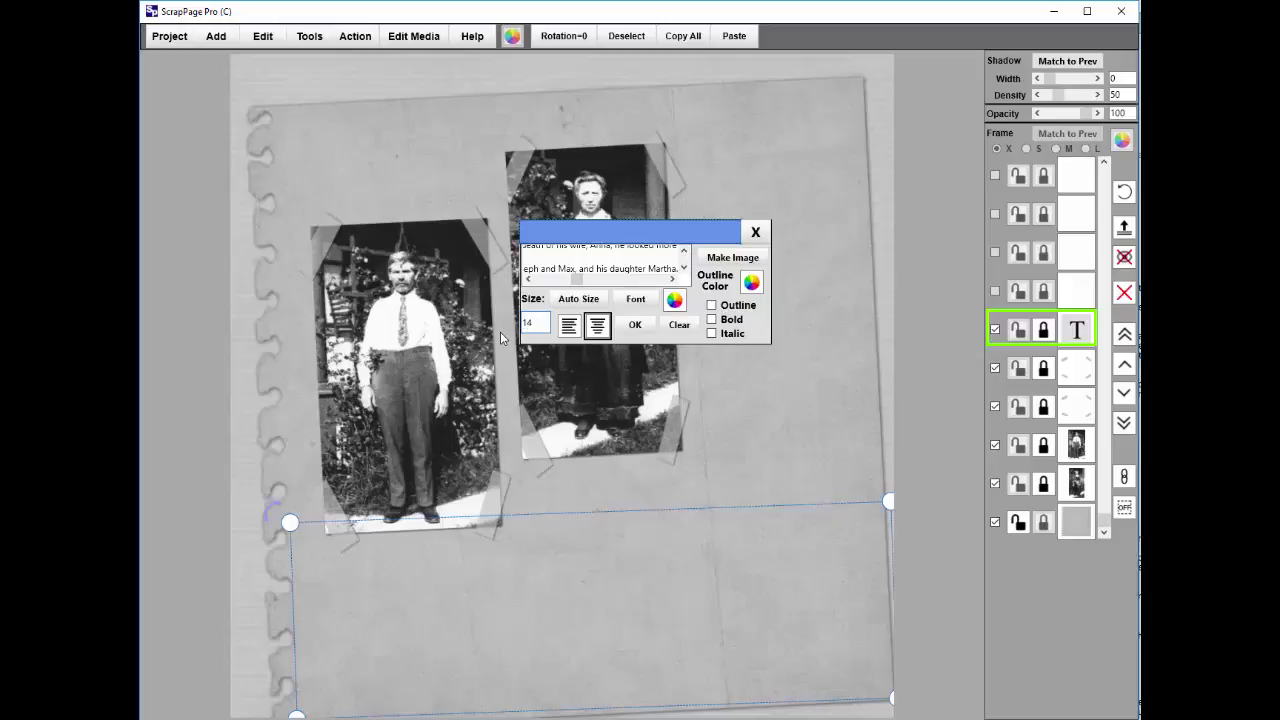
- Left-align the great-grandfather's biography and nudge its text block up slightly
click(634, 326)
click(587, 657)
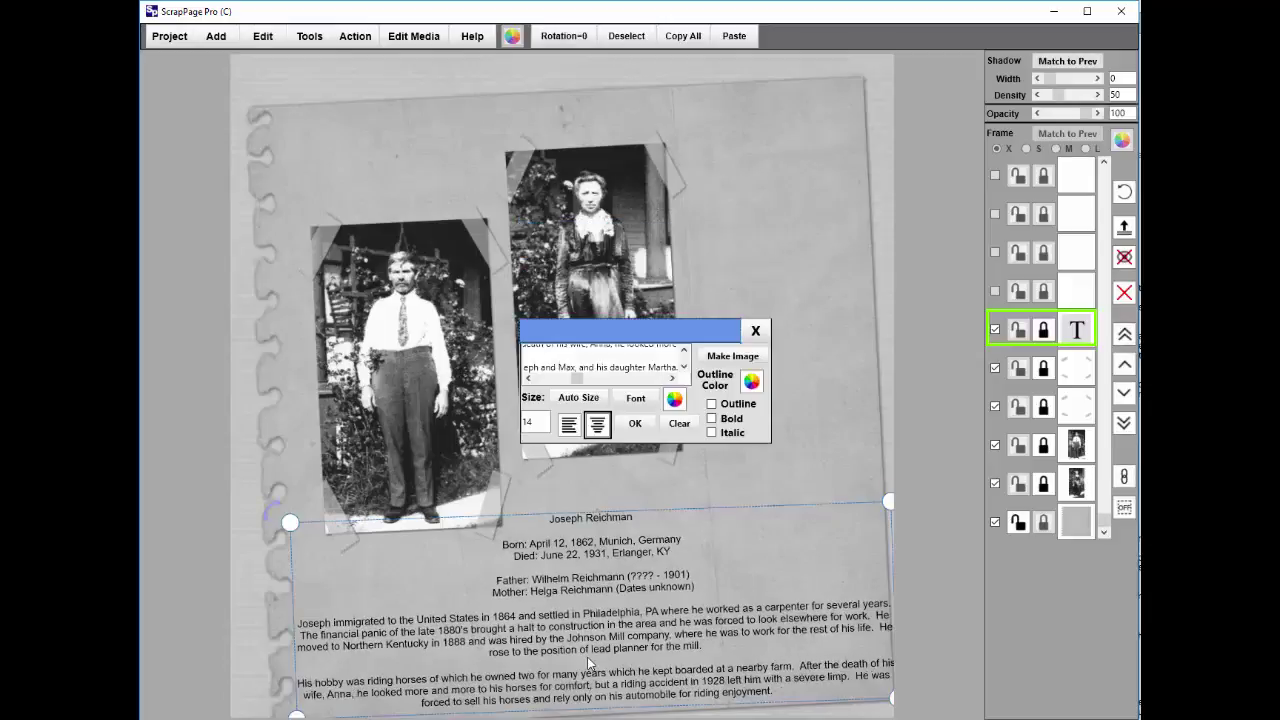
click(569, 425)
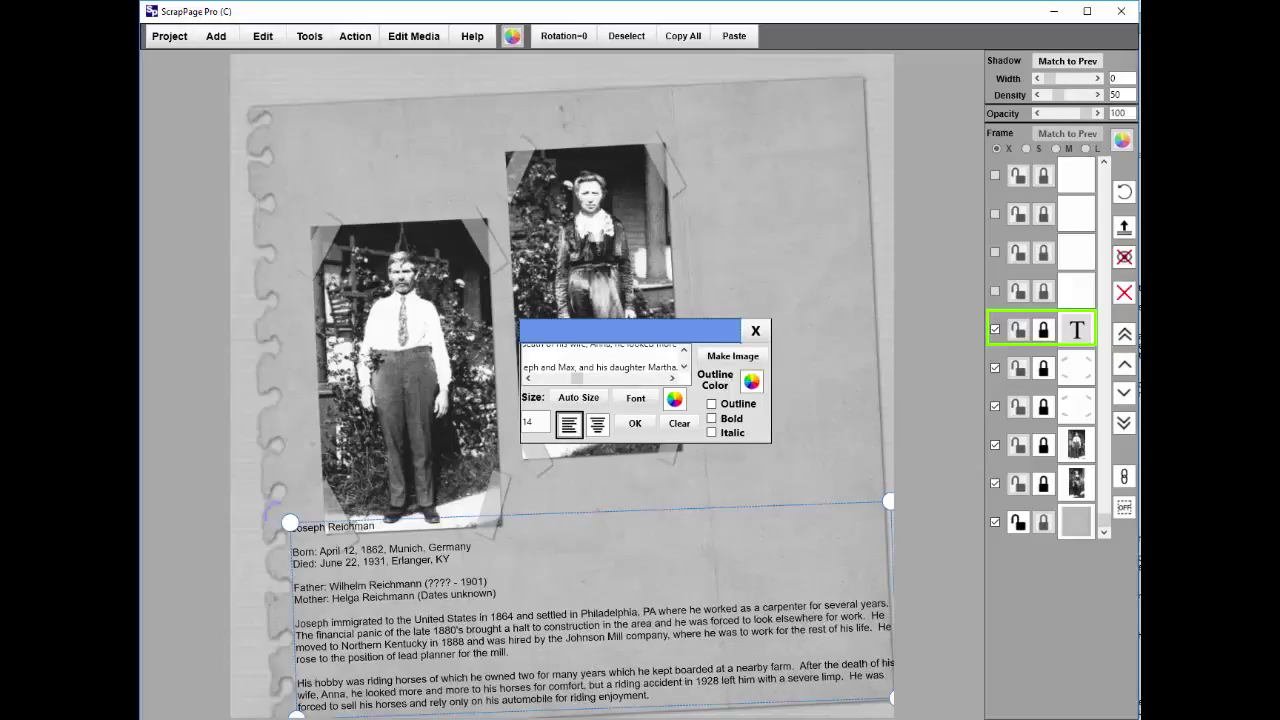
click(261, 518)
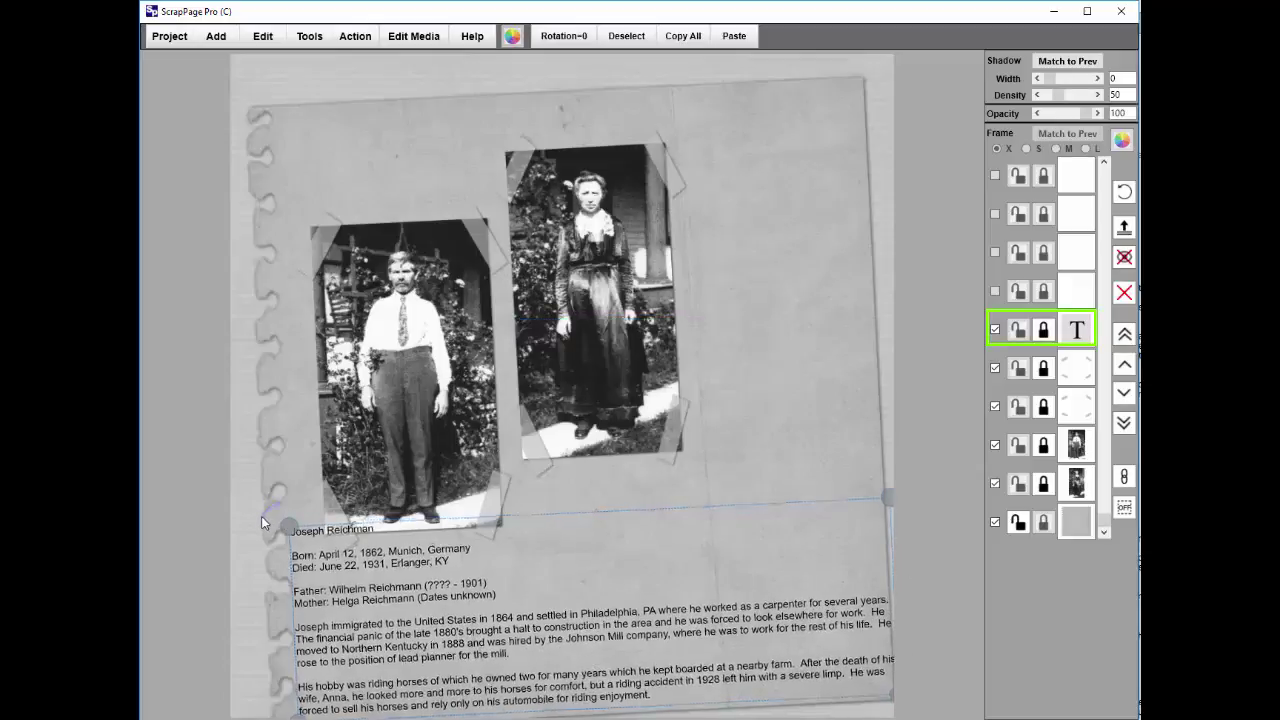
click(261, 519)
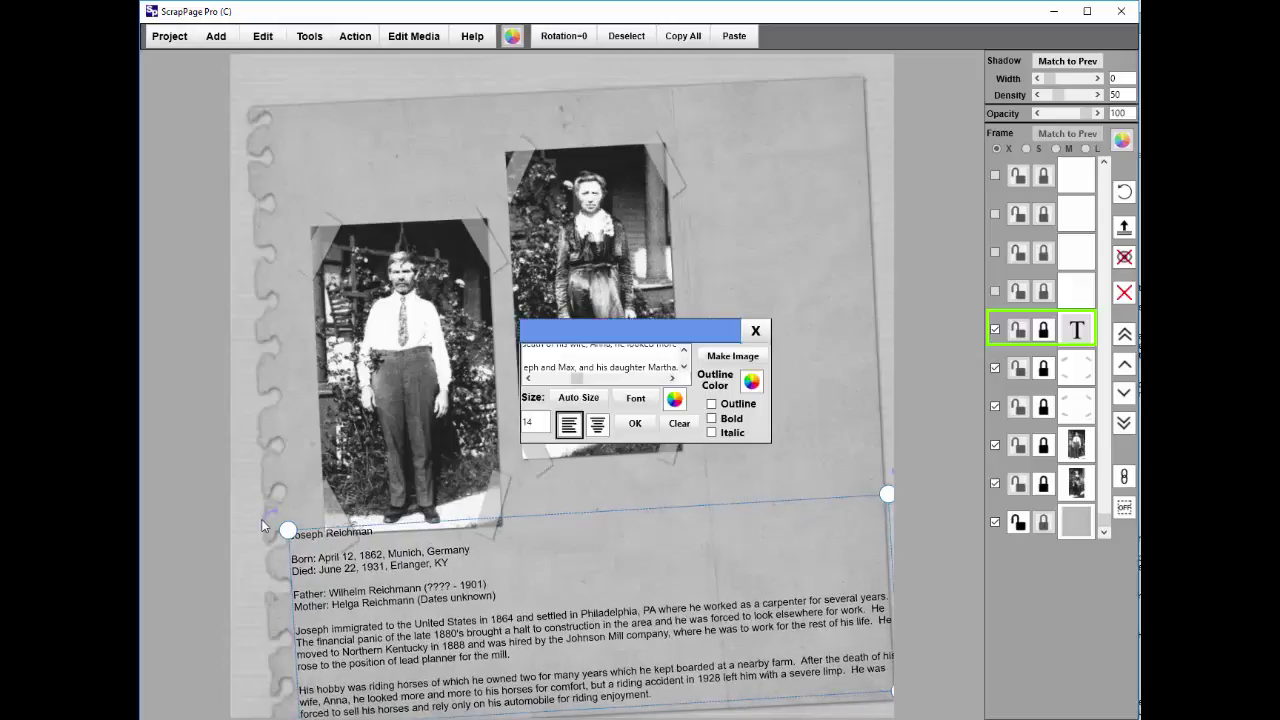
drag(410, 600, 411, 591)
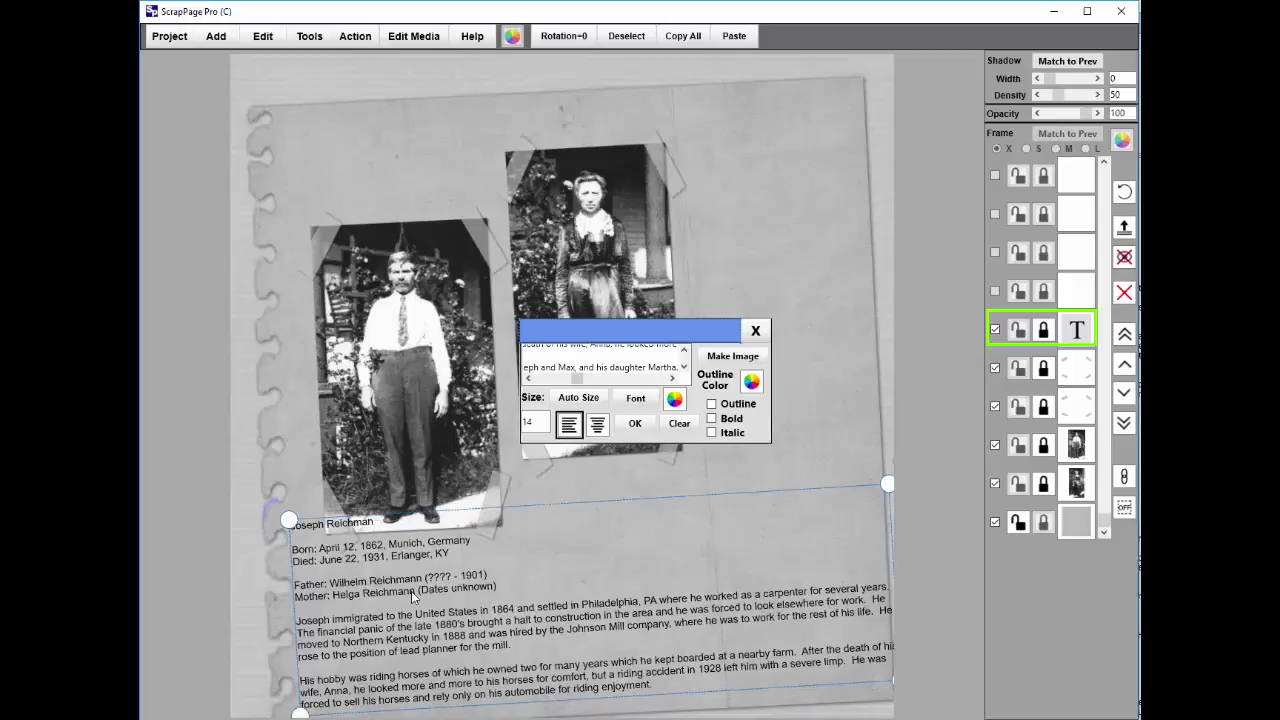
- Convert the biography text box to an image and shrink it inward to fit the page
click(729, 360)
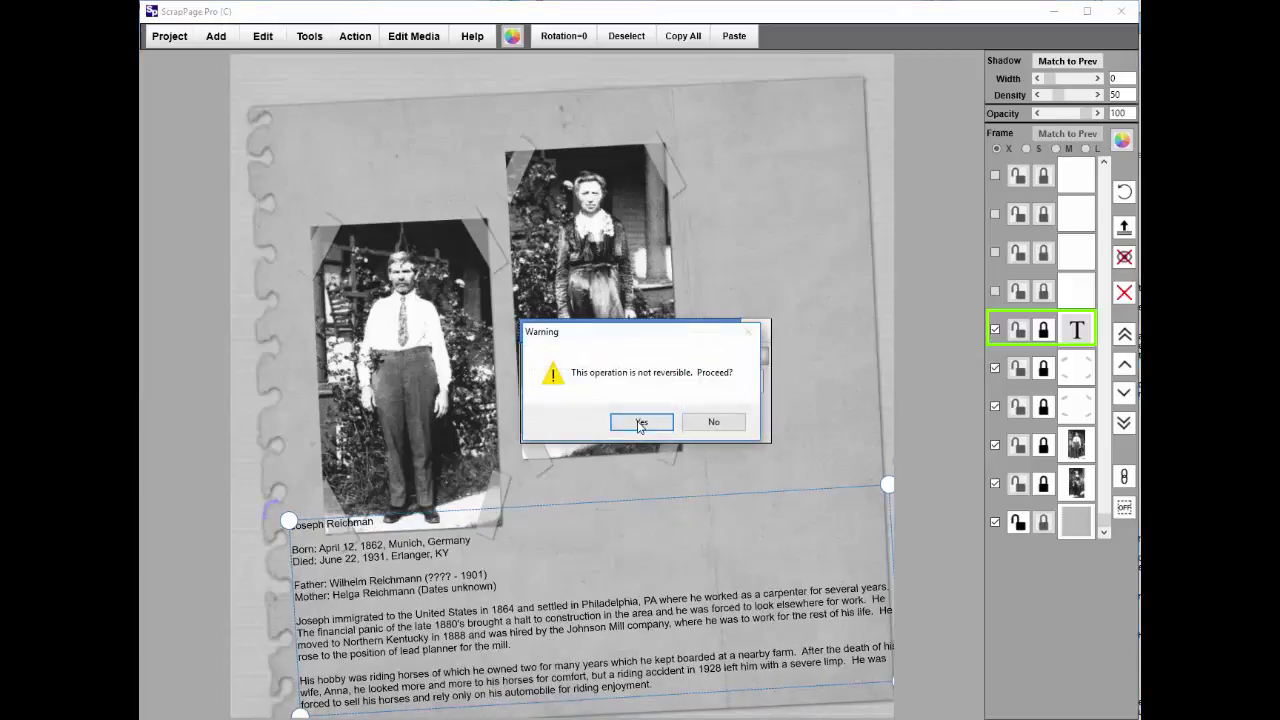
click(637, 420)
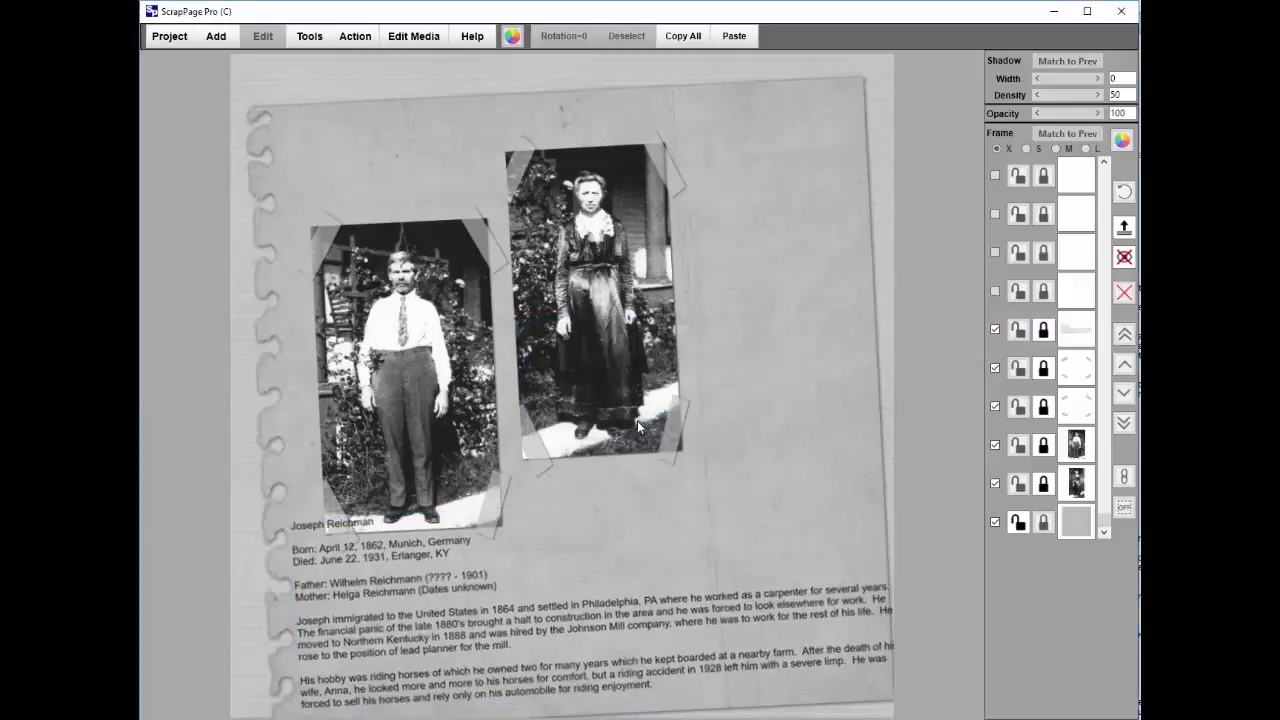
click(489, 623)
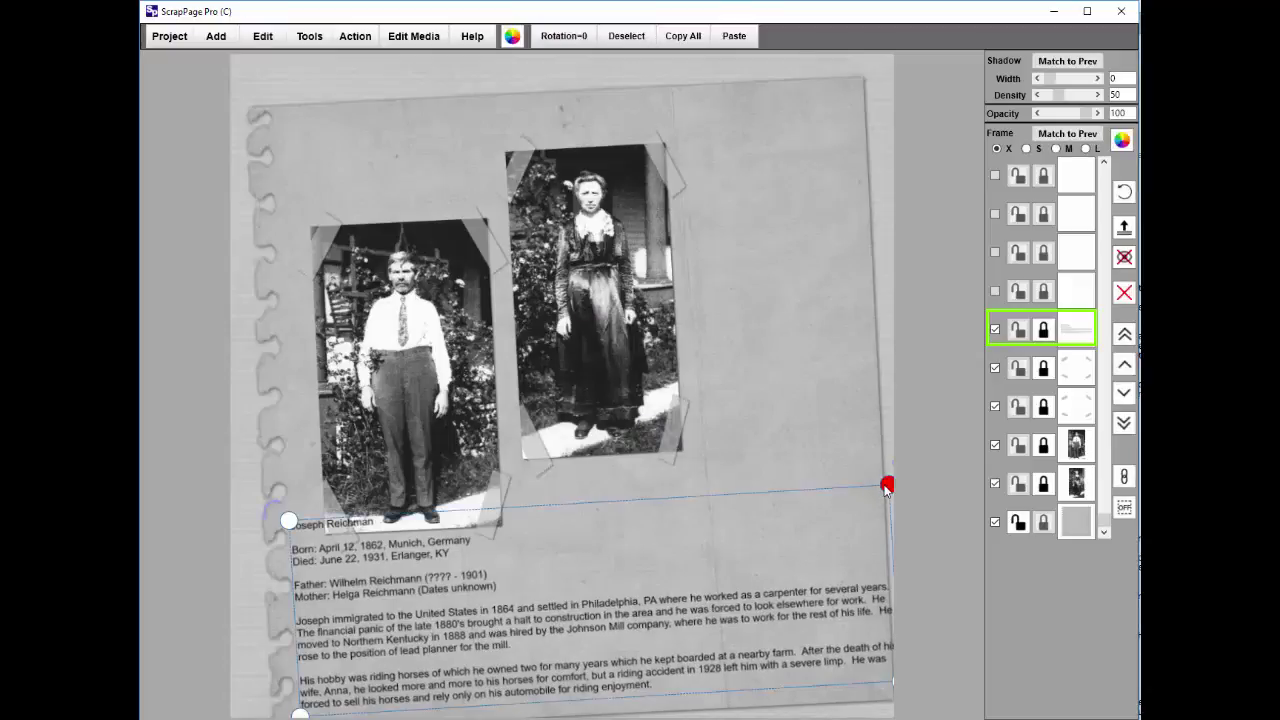
mouse_move(886, 486)
mouse_down()
mouse_move(823, 526)
mouse_move(854, 537)
mouse_move(864, 502)
mouse_up()
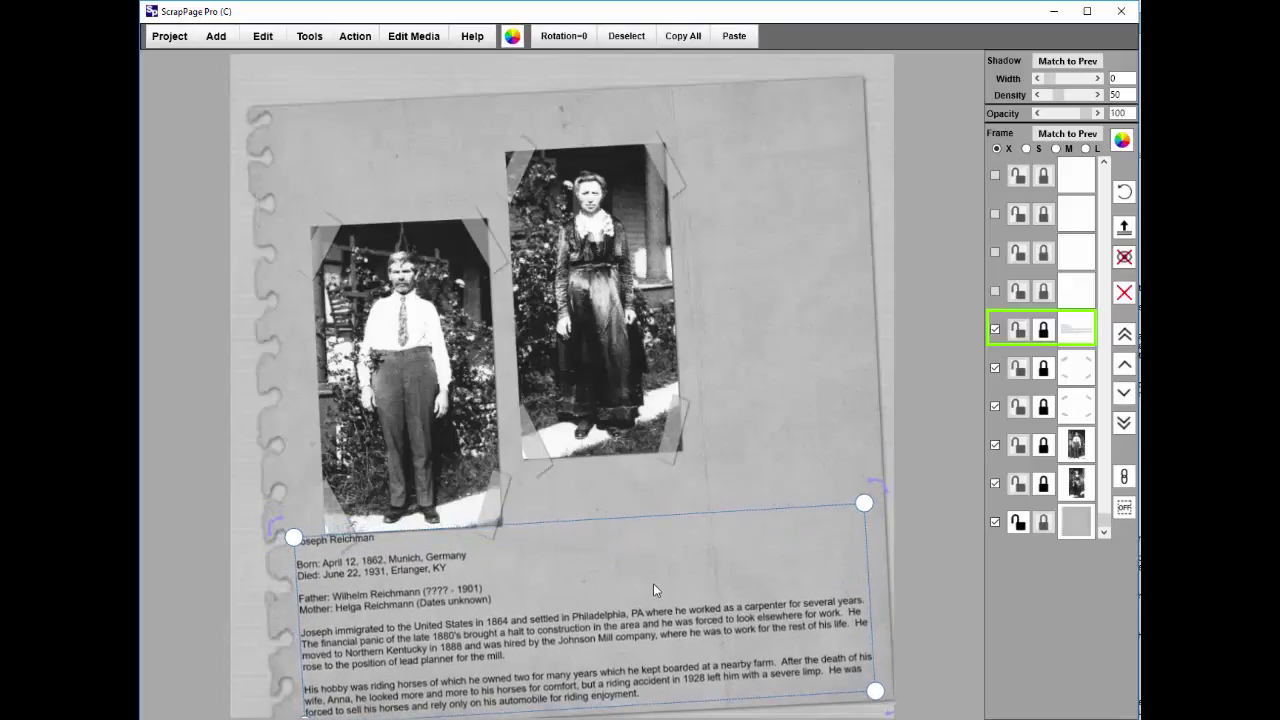
click(574, 500)
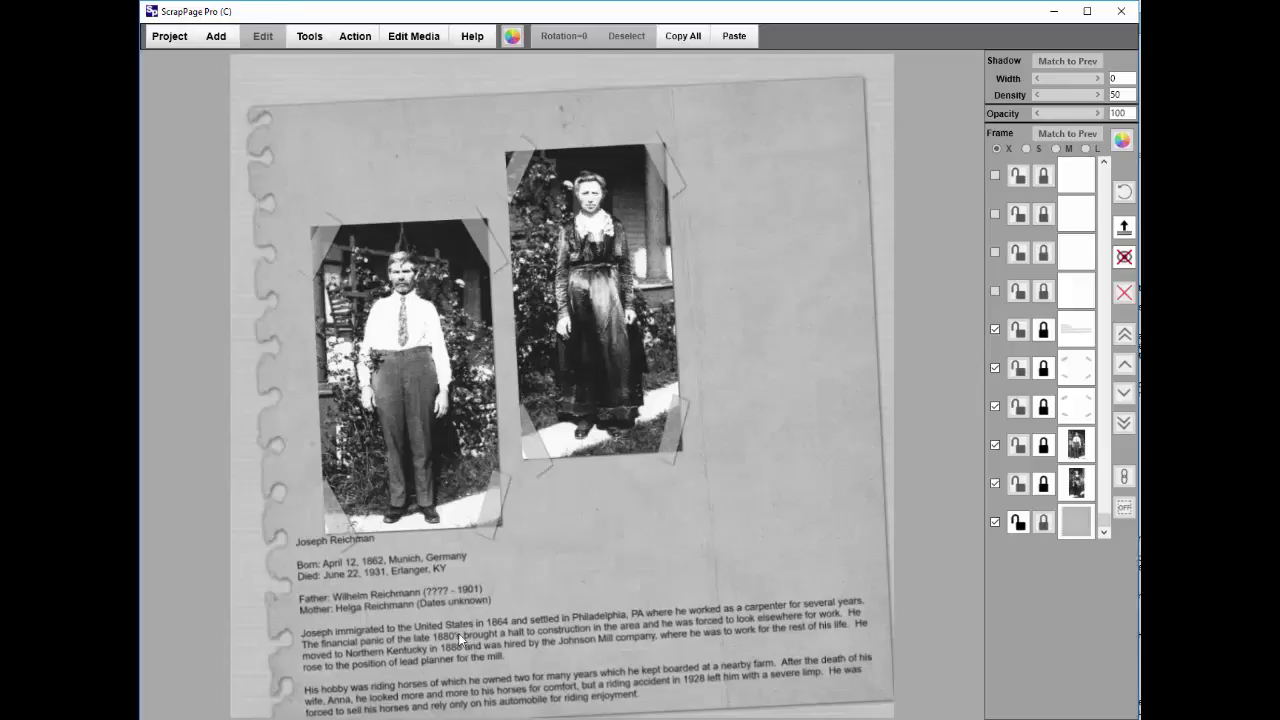
- In Notepad, select the great-grandmother's full biography for copying
key(alt+Tab)
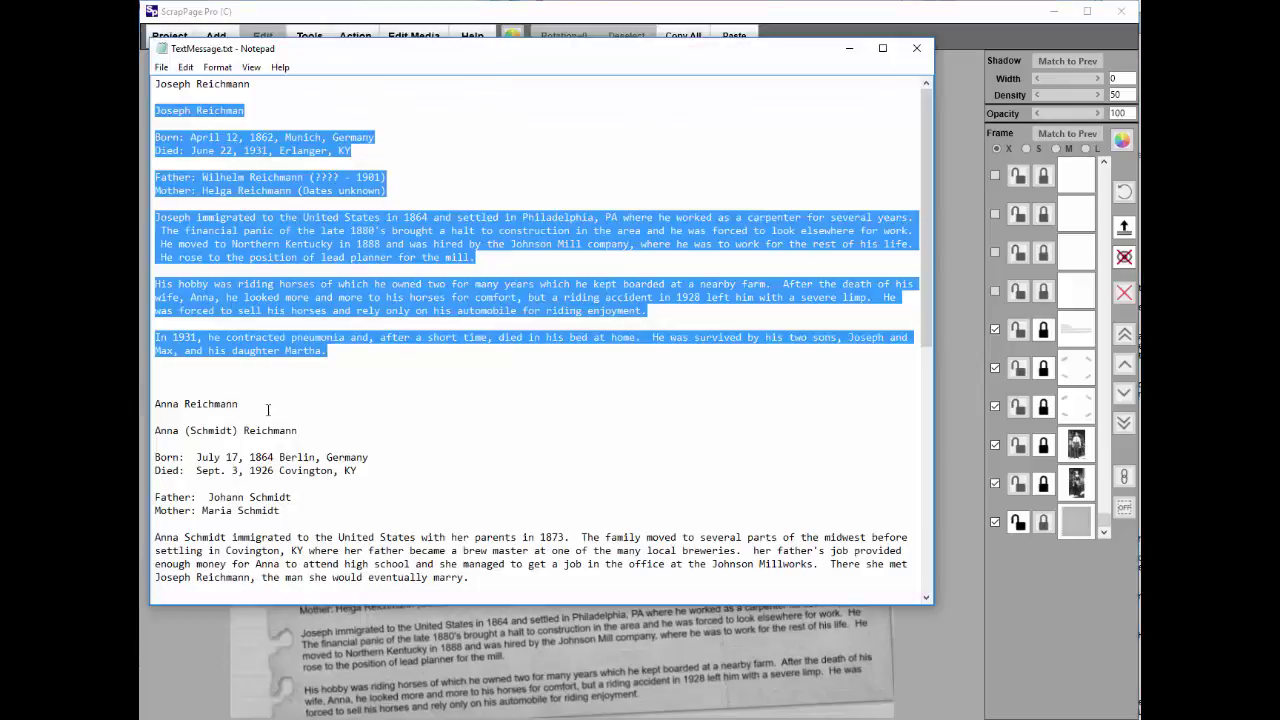
mouse_move(155, 430)
mouse_down()
mouse_move(572, 622)
mouse_move(502, 471)
mouse_up()
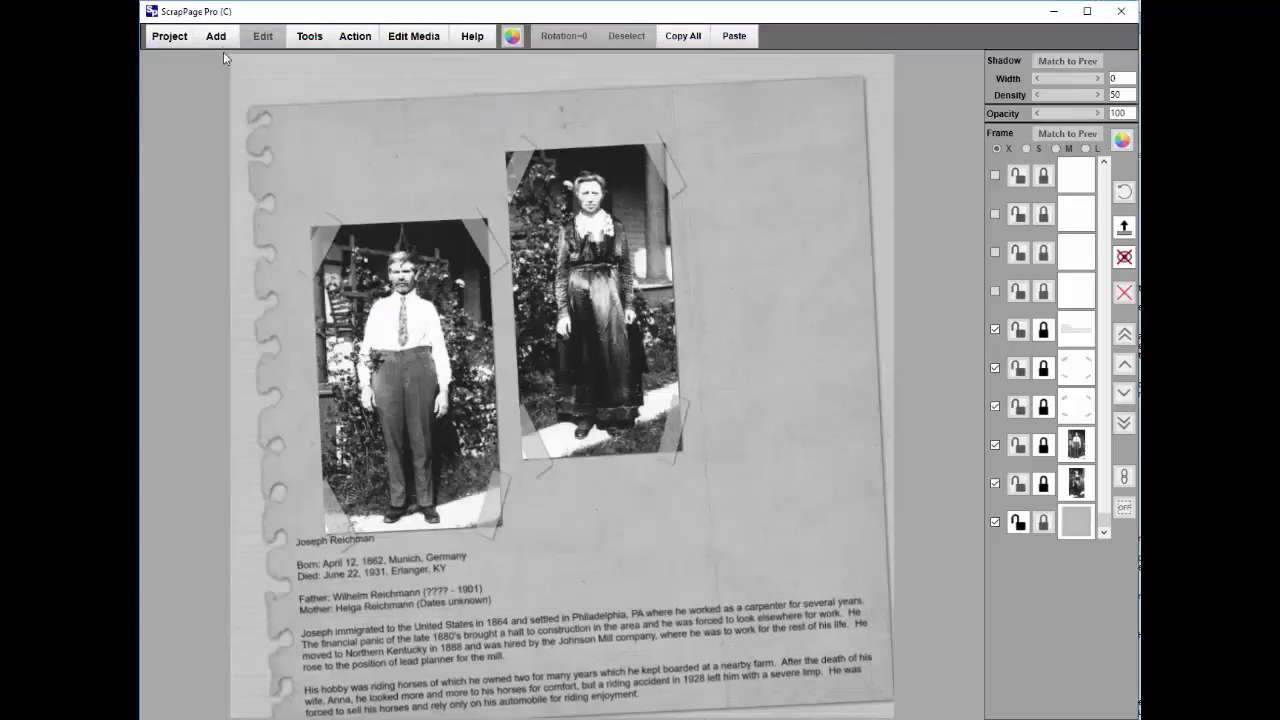
- Add a right-hand column text box holding the great-grandmother's pasted biography at size 14
click(218, 38)
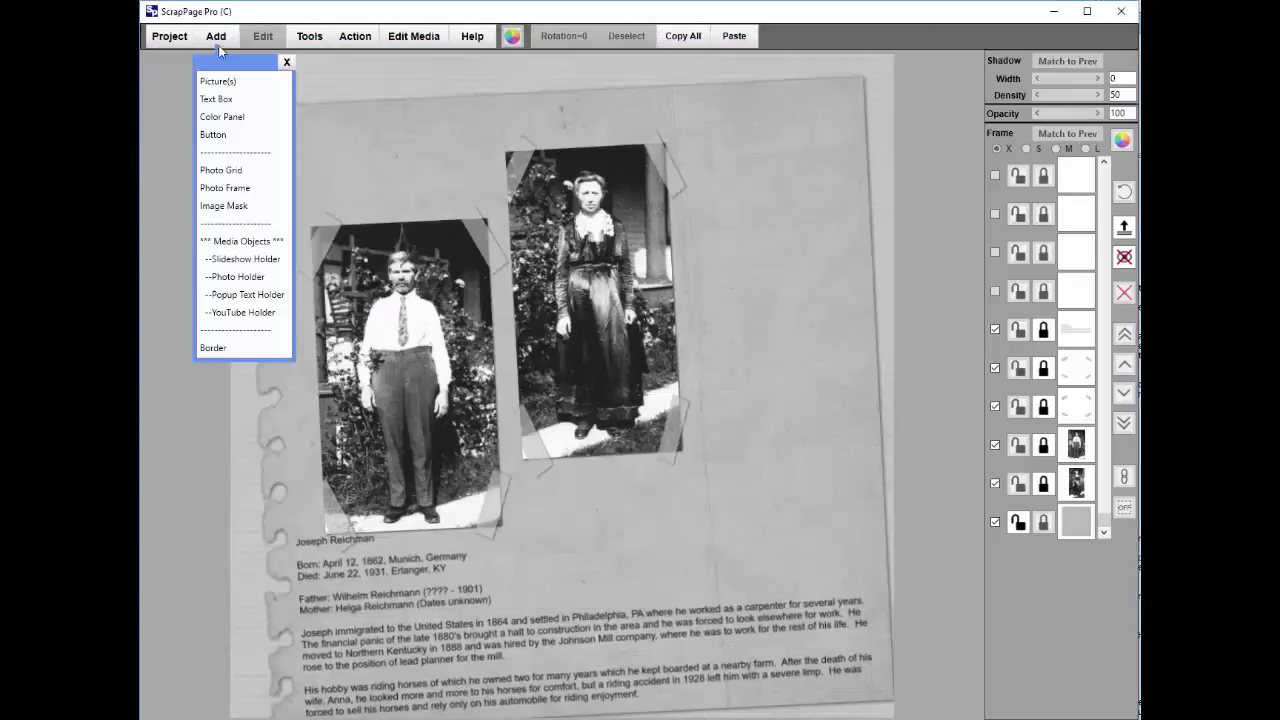
click(212, 99)
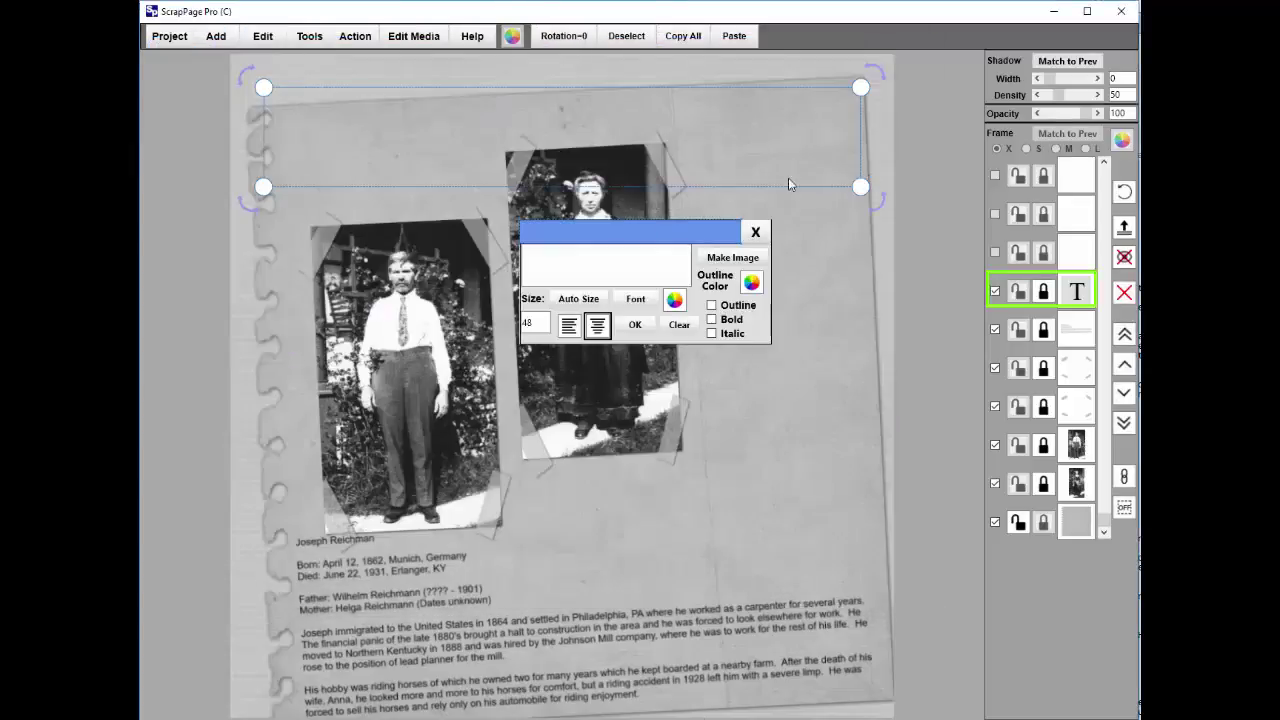
mouse_move(860, 187)
mouse_down()
mouse_move(447, 442)
mouse_move(886, 474)
mouse_move(888, 586)
mouse_up()
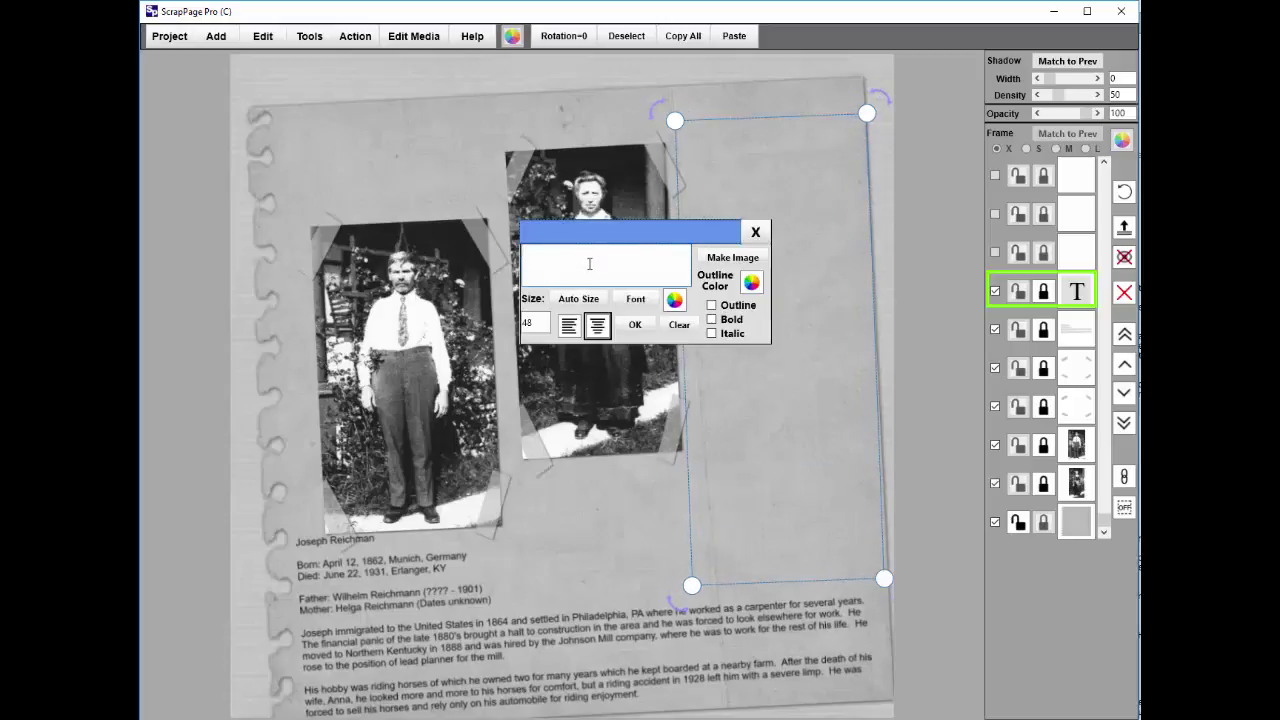
key(ctrl+v)
drag(546, 323, 502, 327)
text(14)
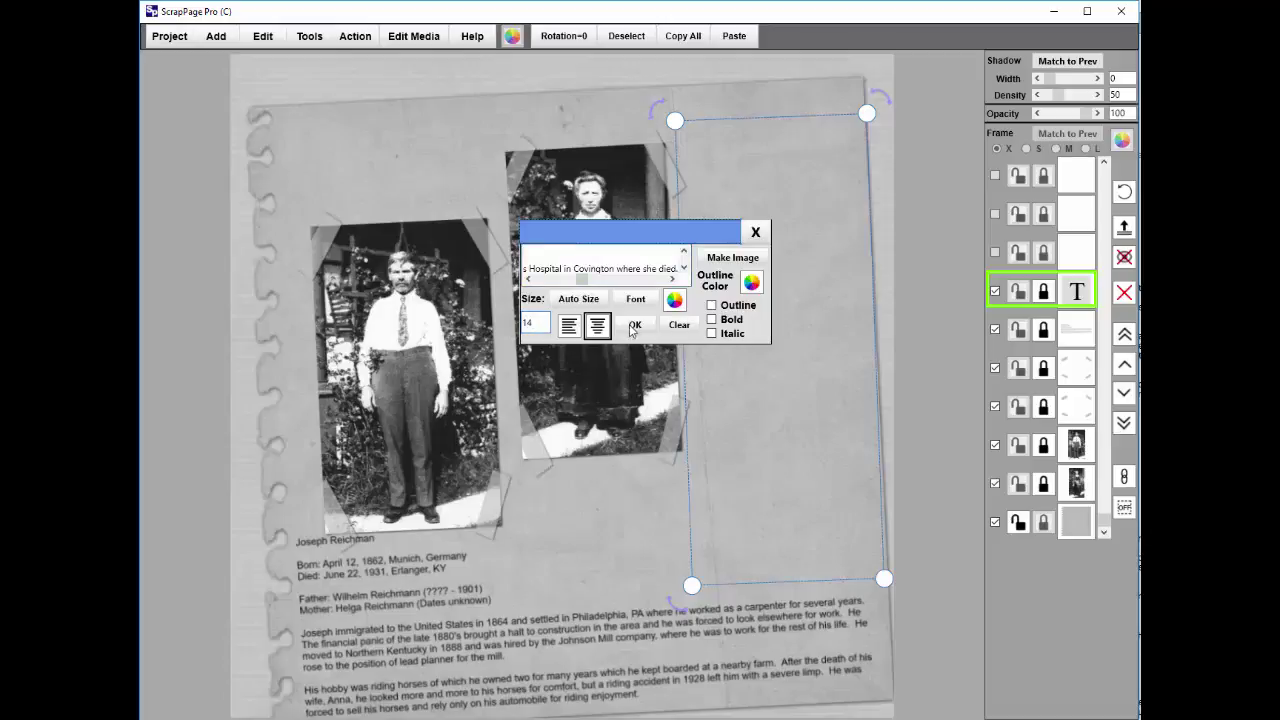
click(633, 326)
- Narrow the biography column, shift it slightly right and tilt it to match the page
click(797, 445)
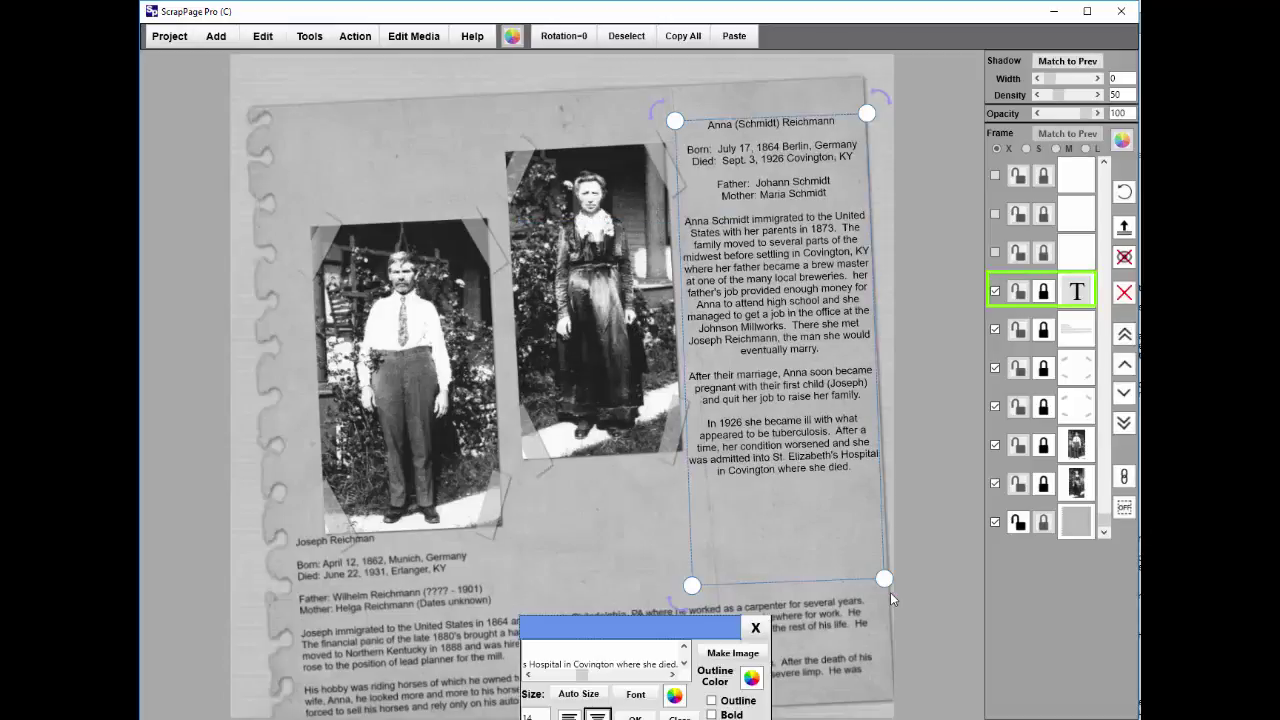
drag(885, 579, 855, 579)
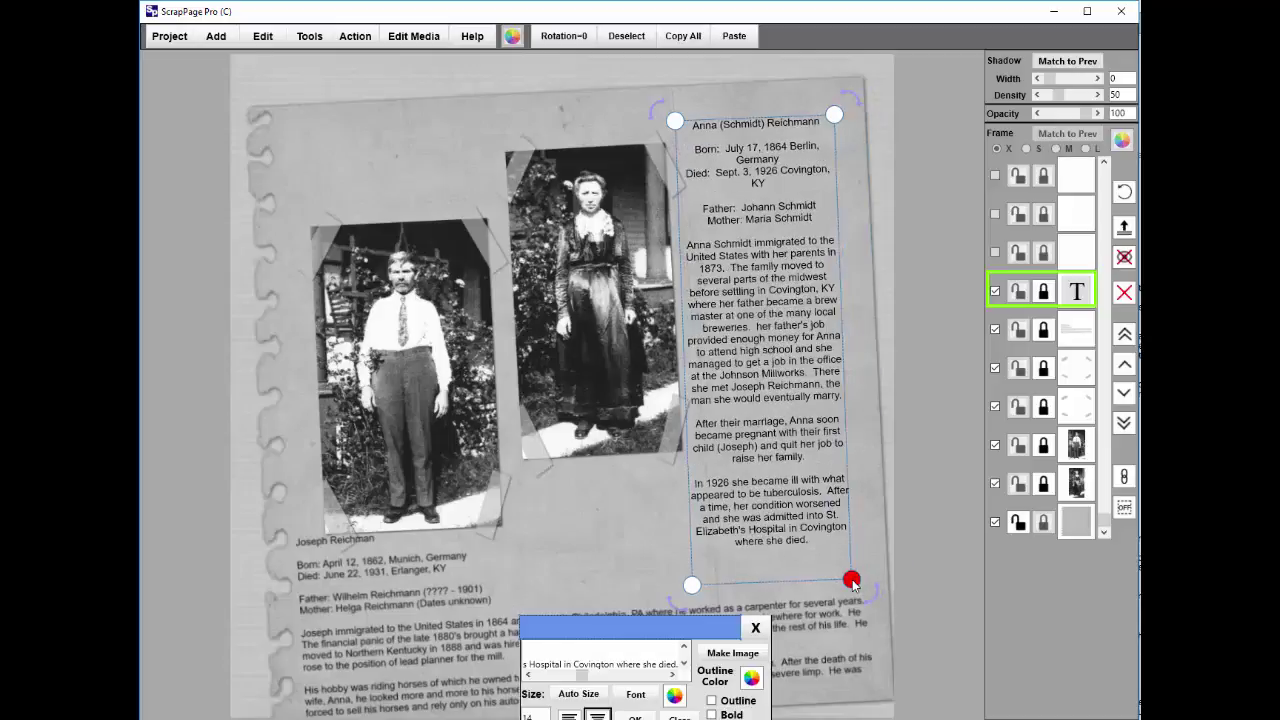
drag(800, 460, 819, 460)
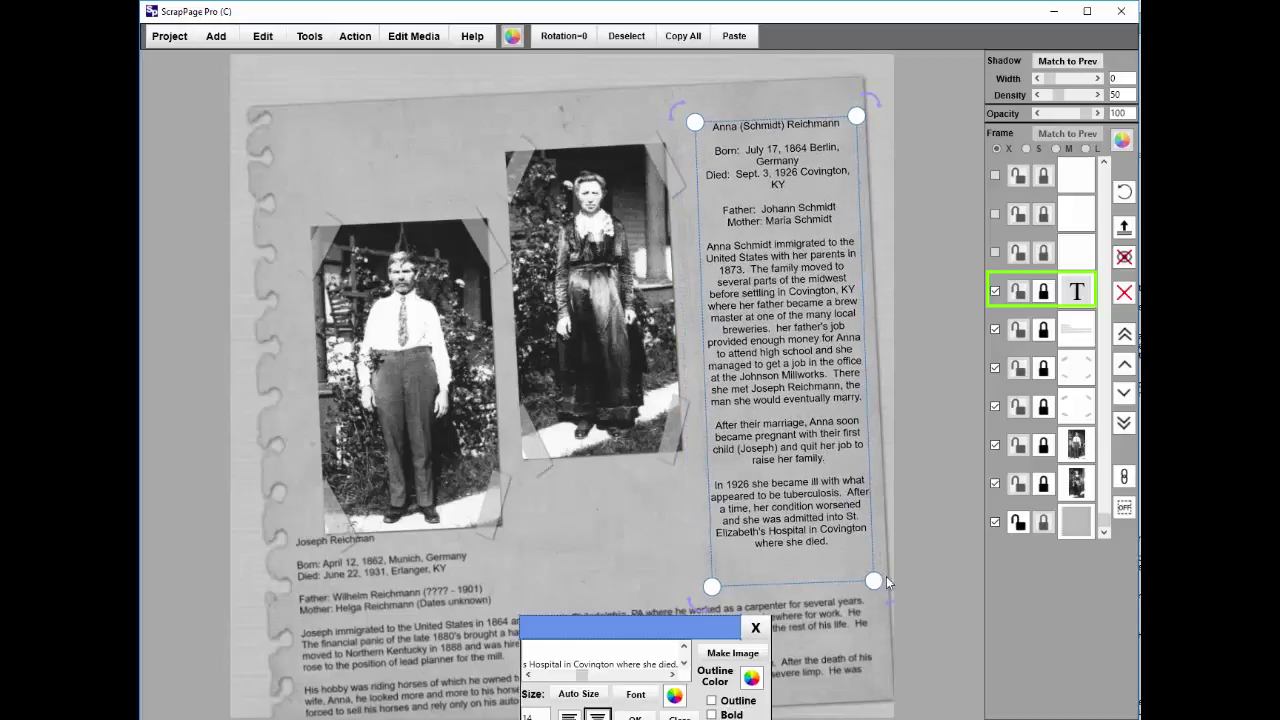
drag(669, 109, 667, 111)
click(646, 525)
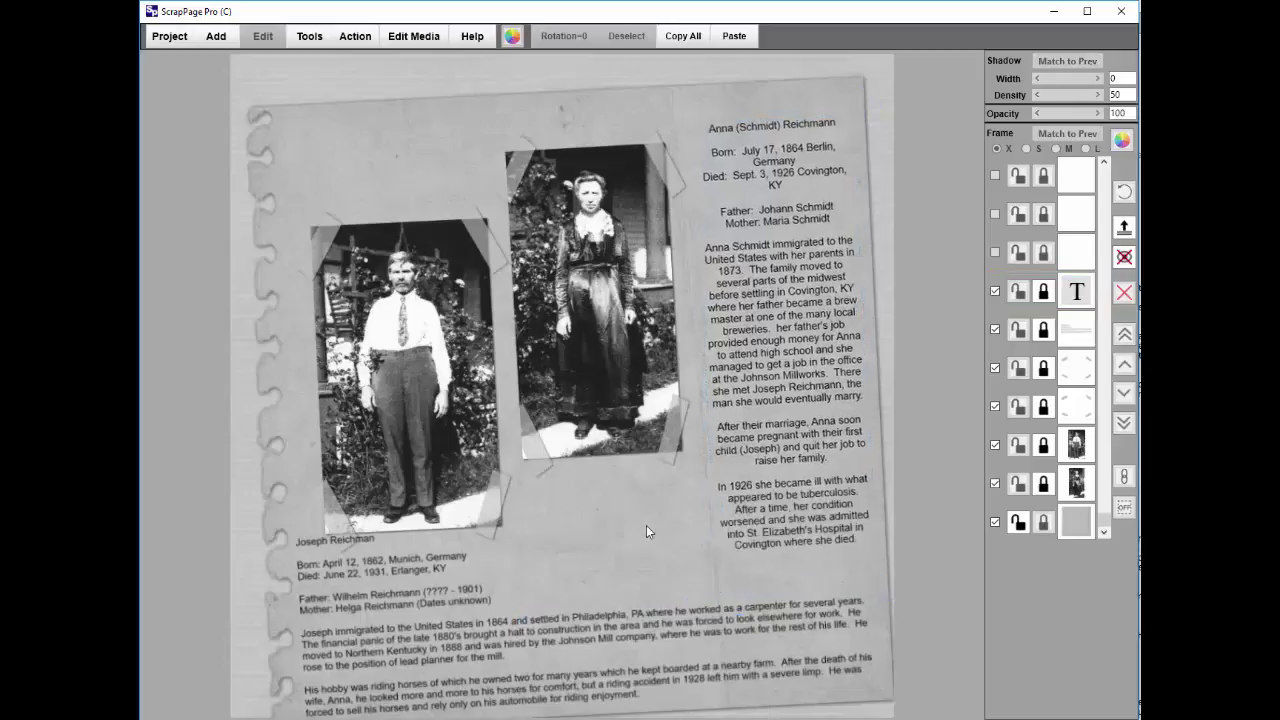
click(388, 151)
- Add a narrow text box with the two-line title 'Great / Grandparents'
click(214, 36)
click(217, 99)
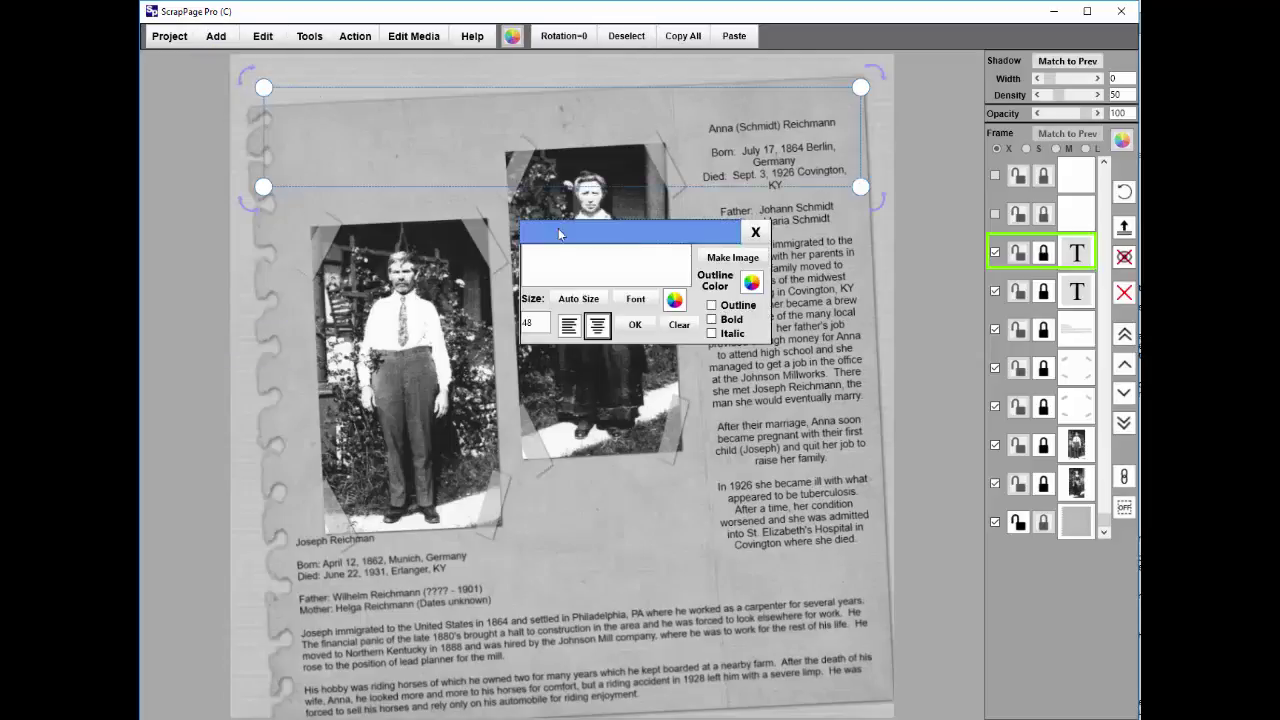
text(Great)
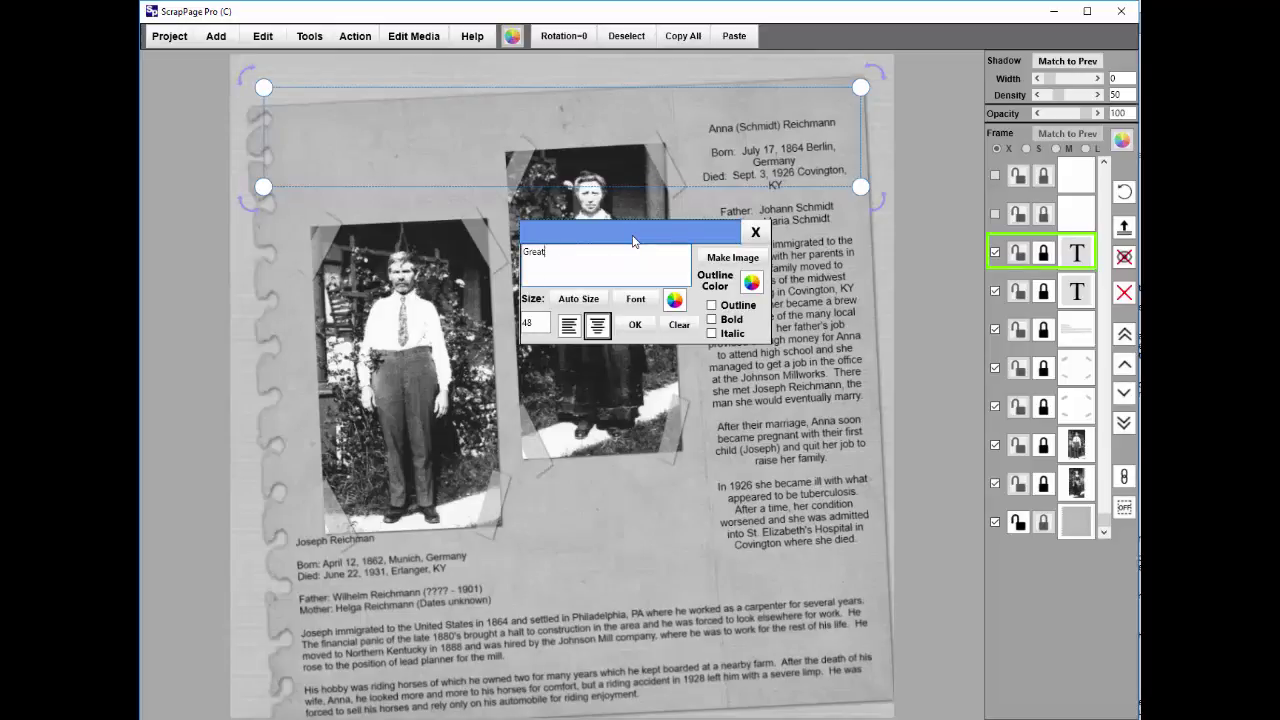
key(Return)
text(Grandparents)
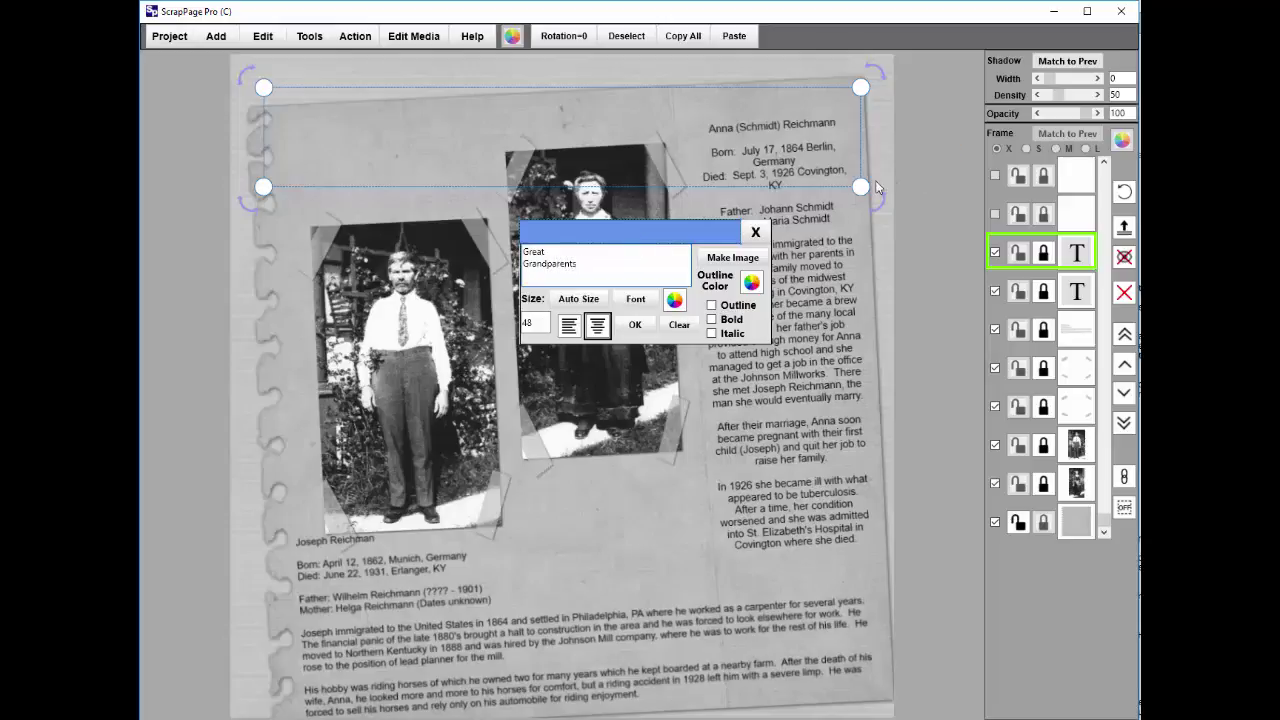
mouse_move(862, 192)
mouse_down()
mouse_move(471, 150)
mouse_move(504, 196)
mouse_up()
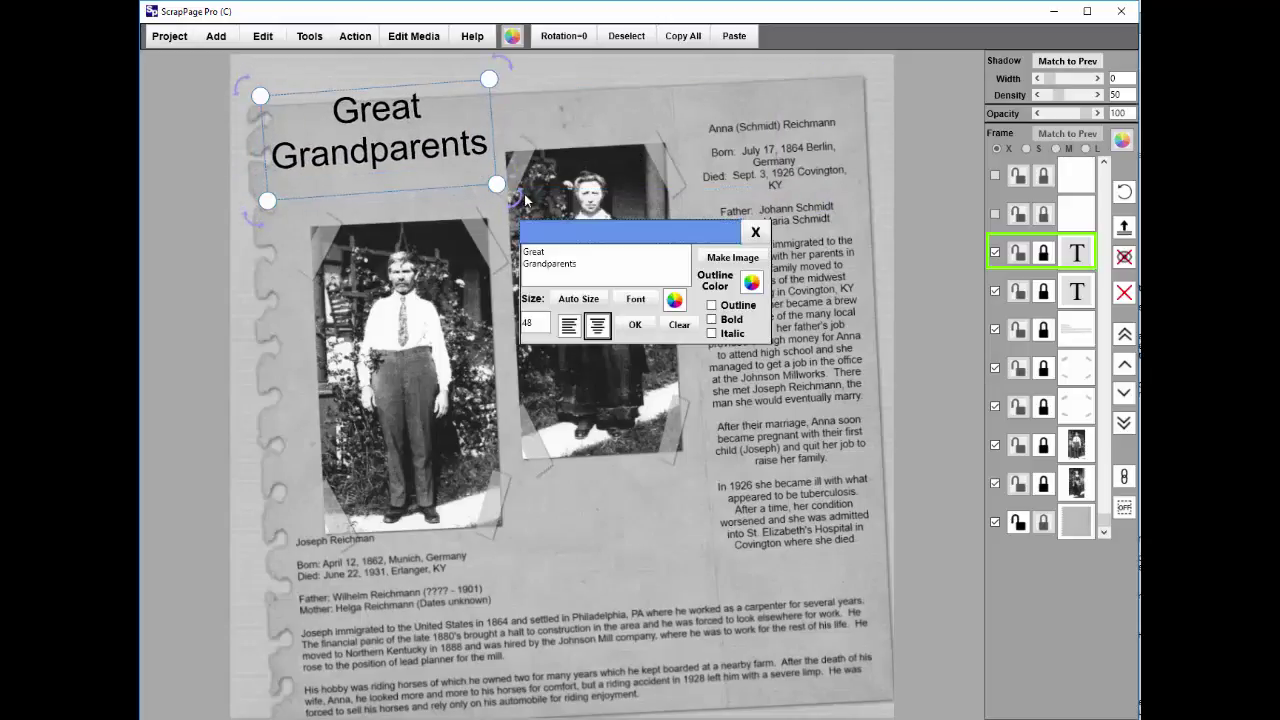
click(519, 197)
- Move the title slightly lower and set it in Monotype Corsiva
click(514, 195)
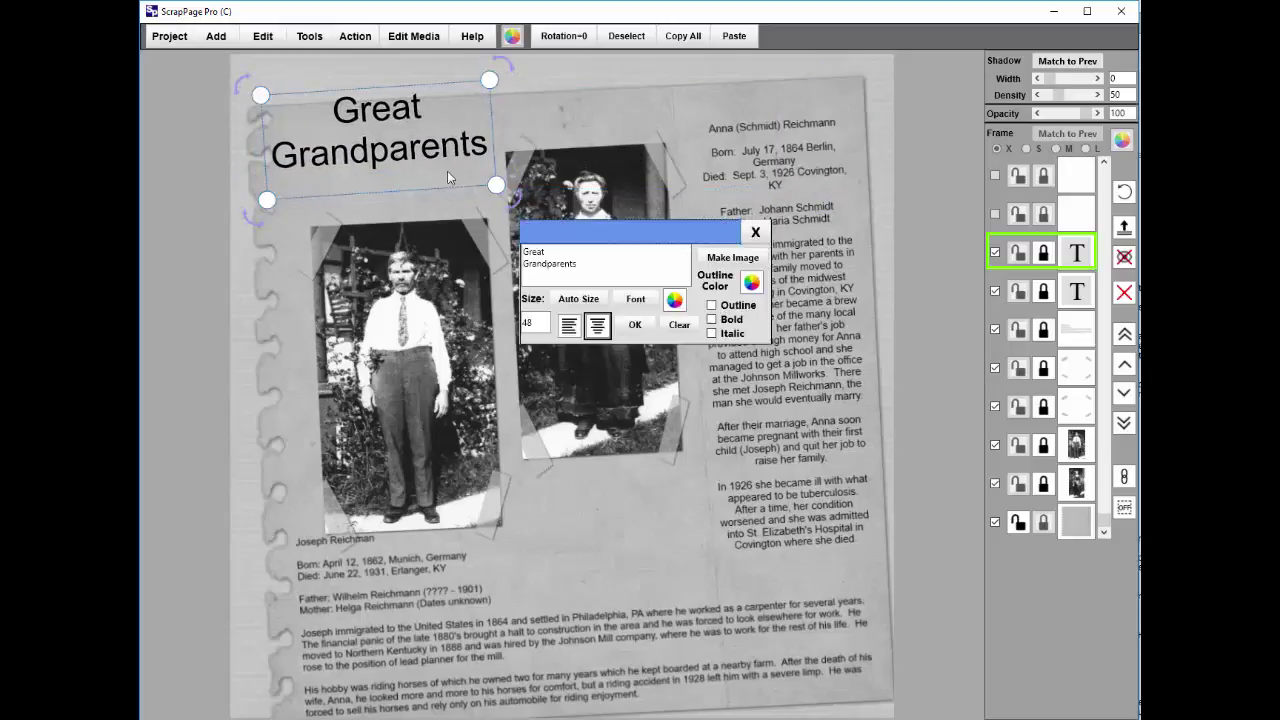
drag(447, 171, 460, 197)
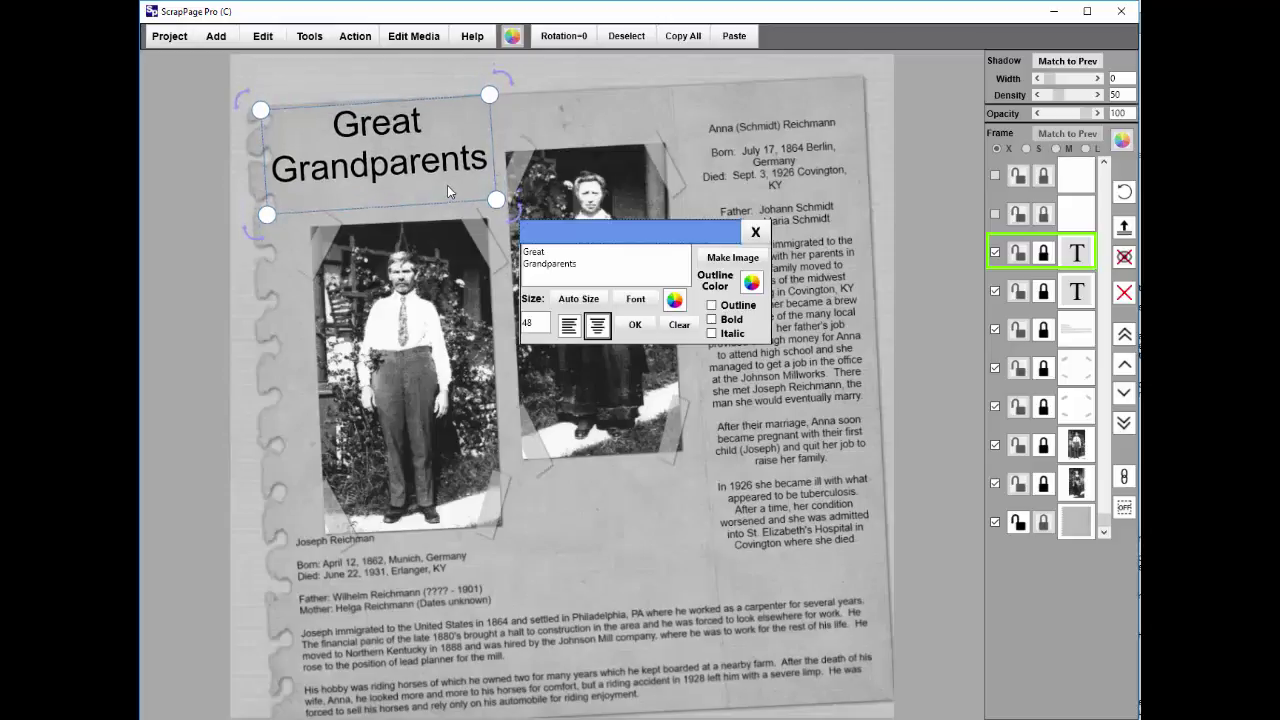
click(636, 299)
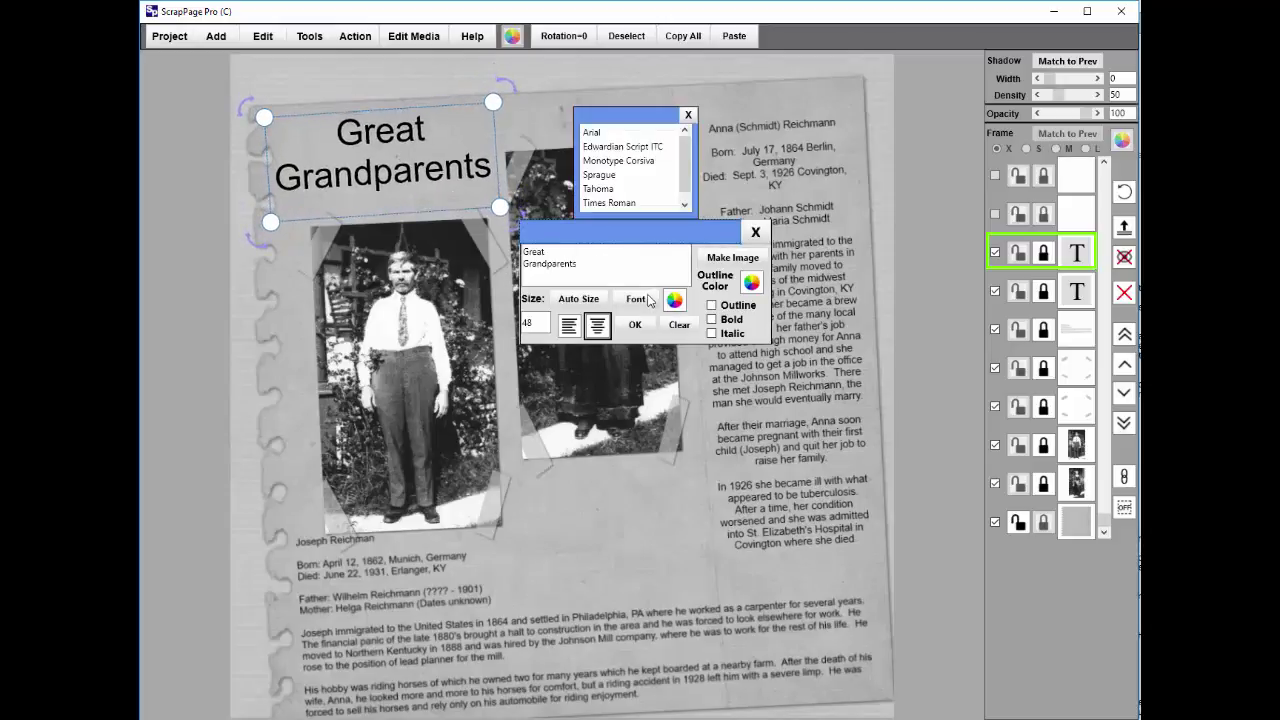
click(603, 166)
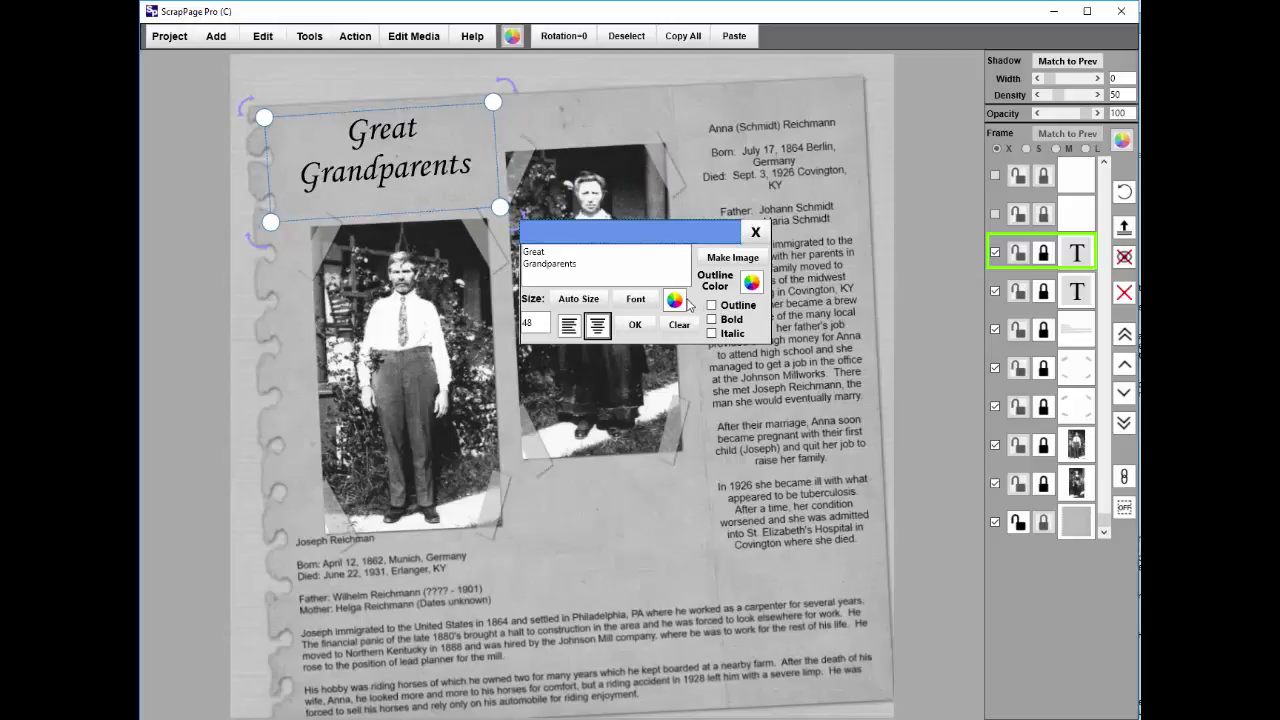
- Colour the title light grey C9C9C9 with a 7F7F7F mid-grey outline
click(673, 301)
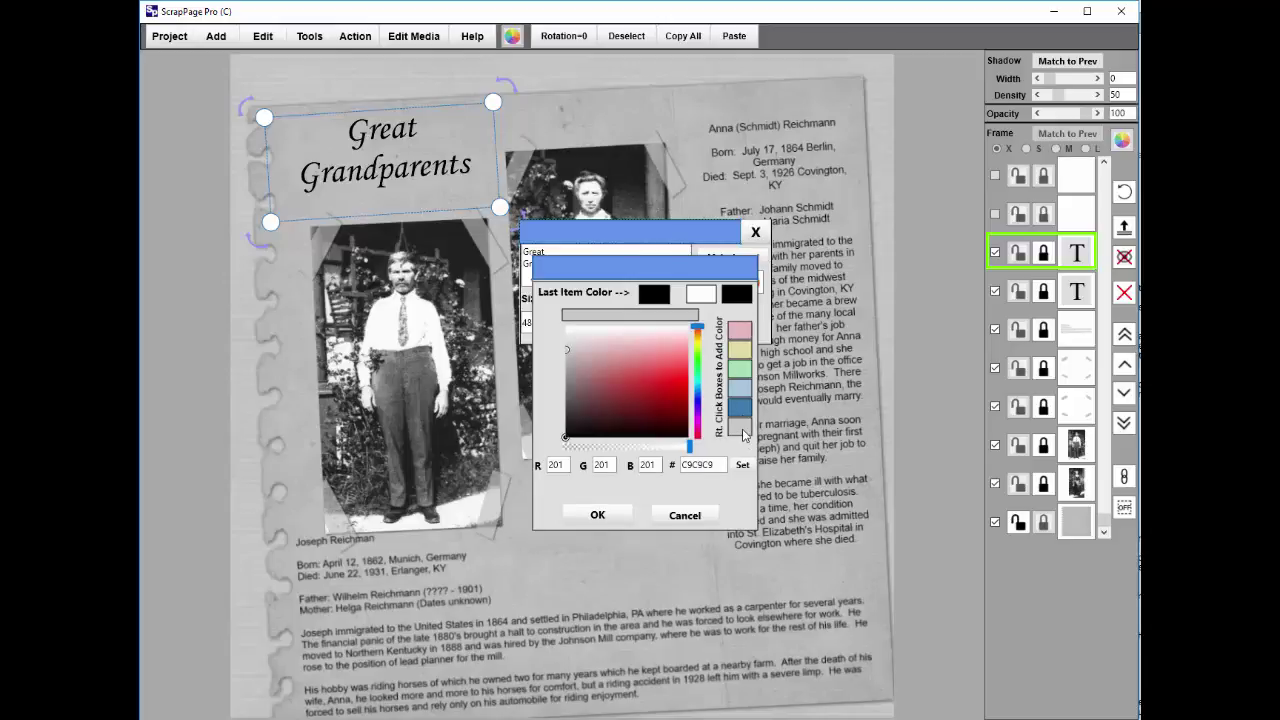
click(740, 428)
click(597, 515)
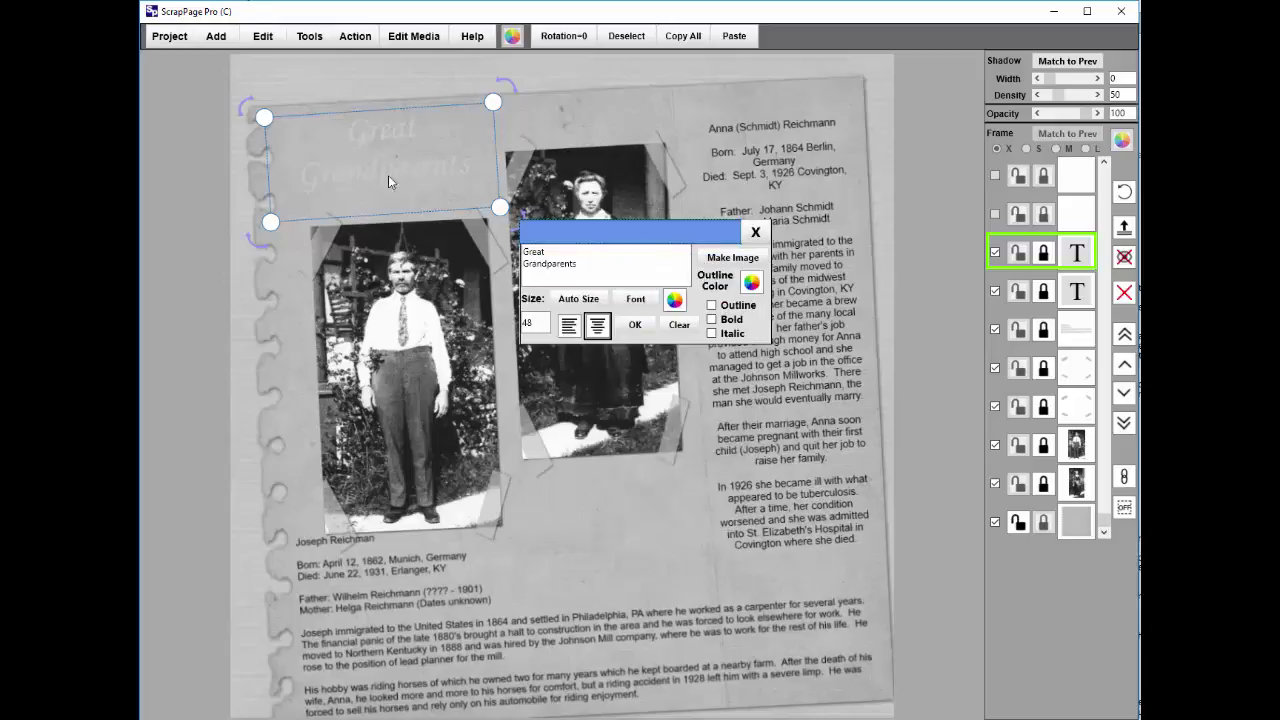
click(713, 306)
click(751, 285)
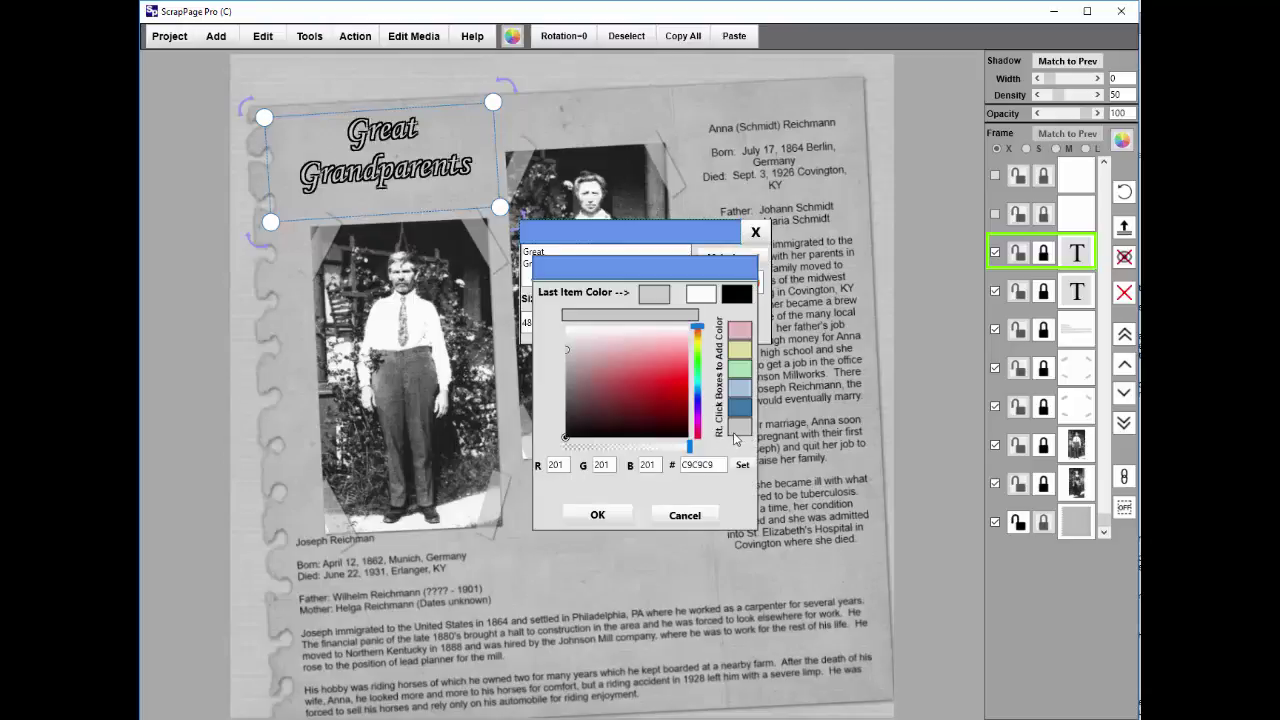
drag(567, 352, 562, 384)
click(597, 514)
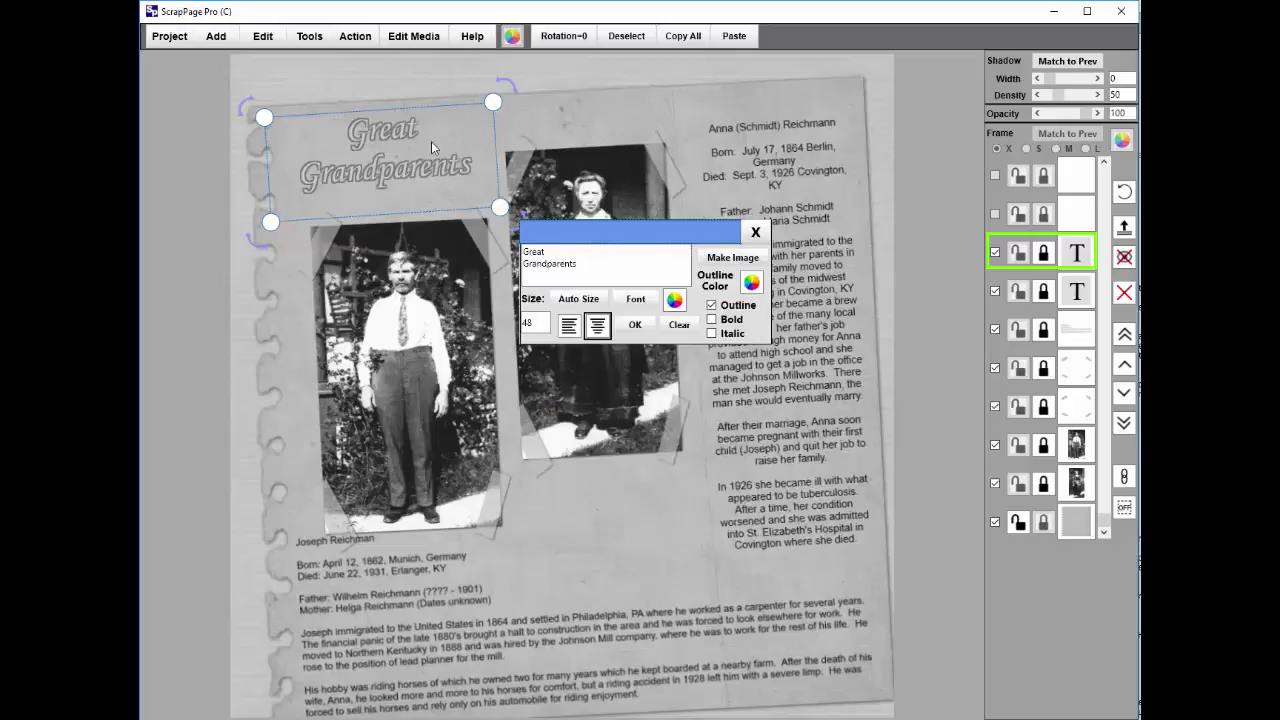
click(640, 328)
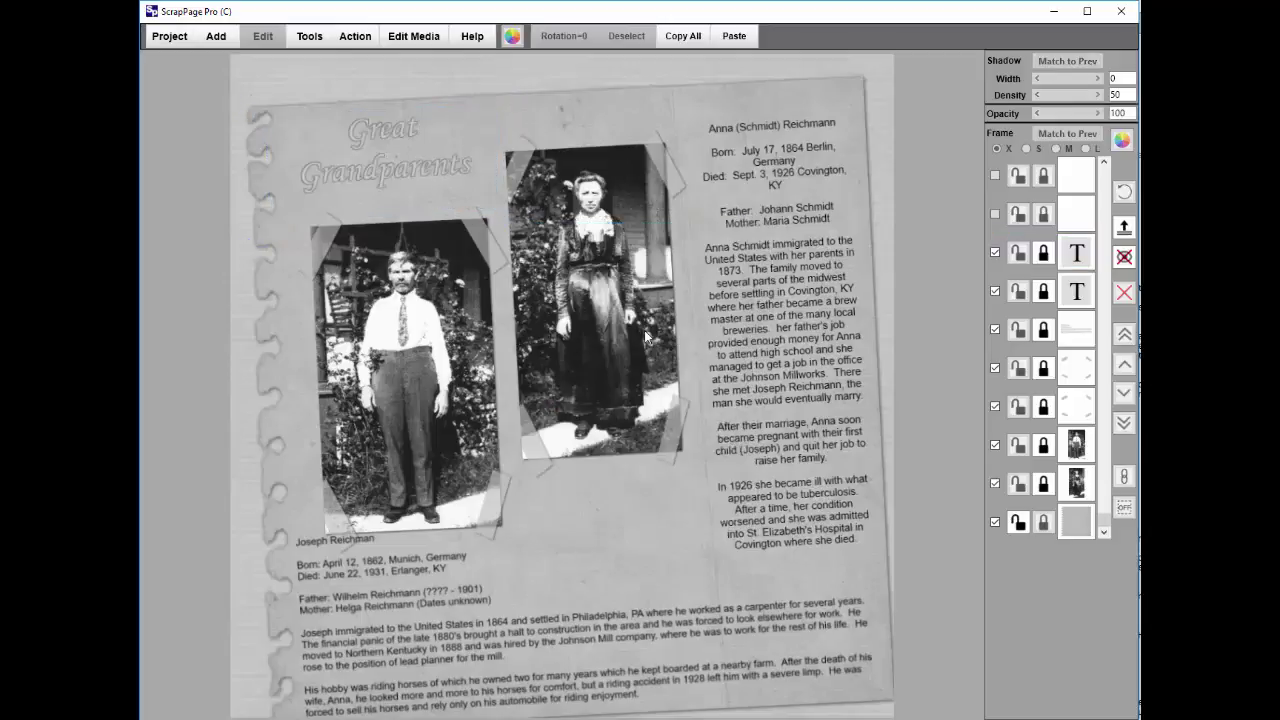
- Enlarge the title to size 57 with Auto Size and reposition it above the photos
double_click(397, 167)
drag(500, 207, 536, 214)
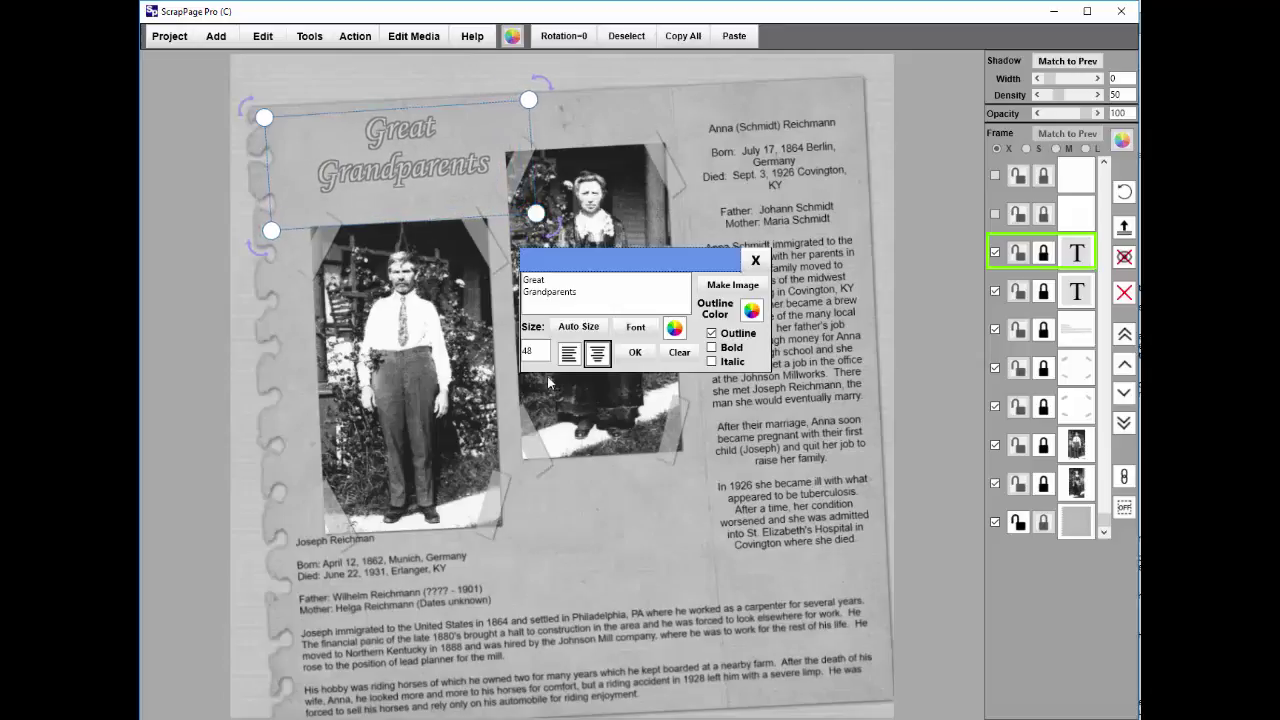
click(578, 326)
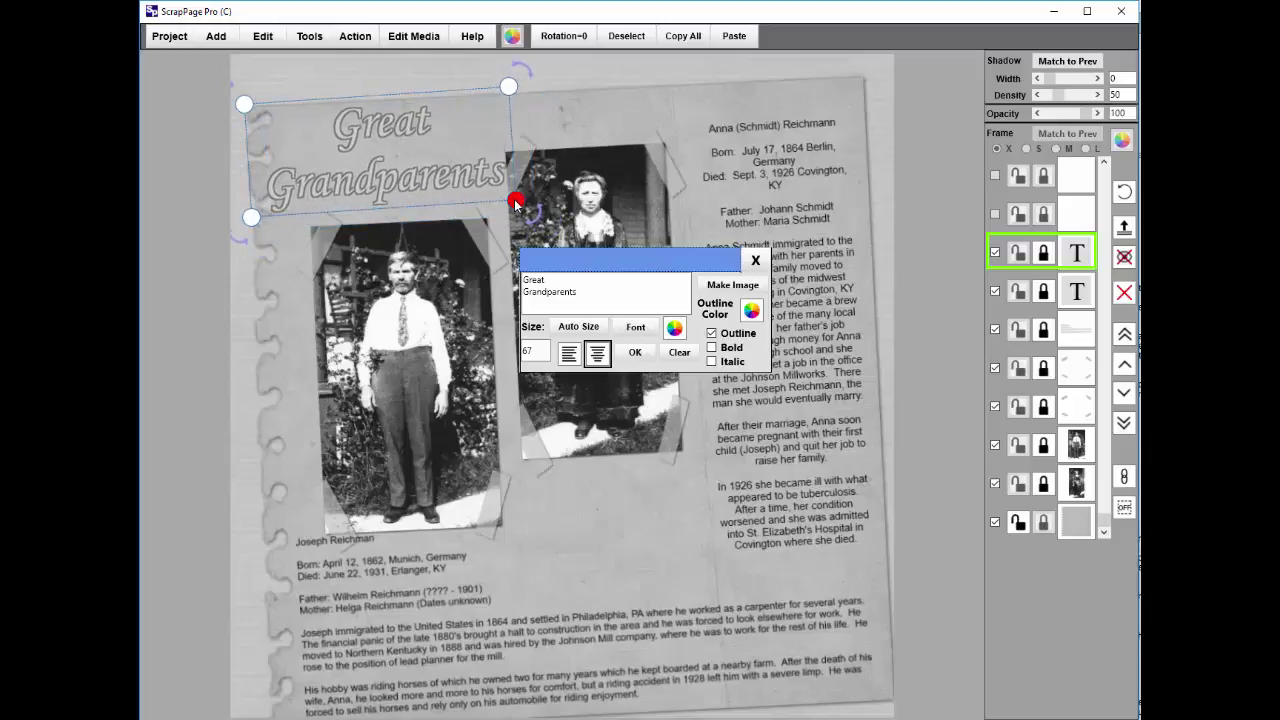
drag(515, 198, 480, 199)
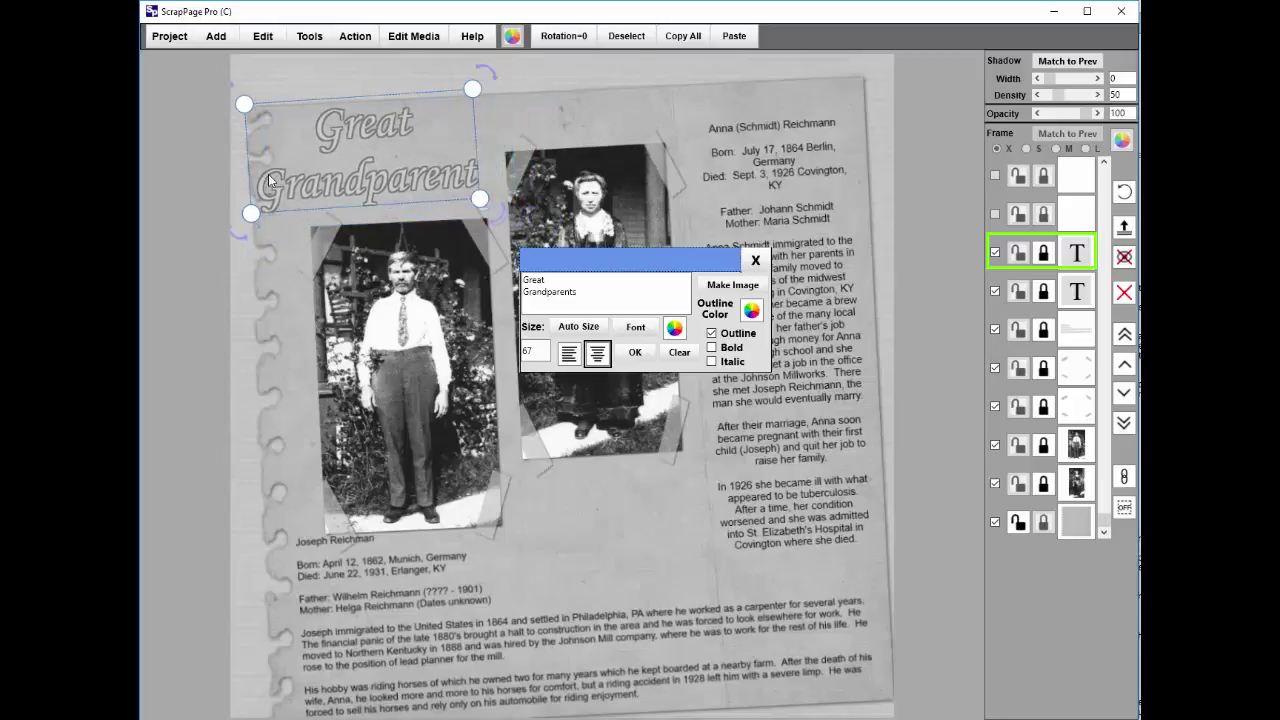
drag(266, 179, 286, 175)
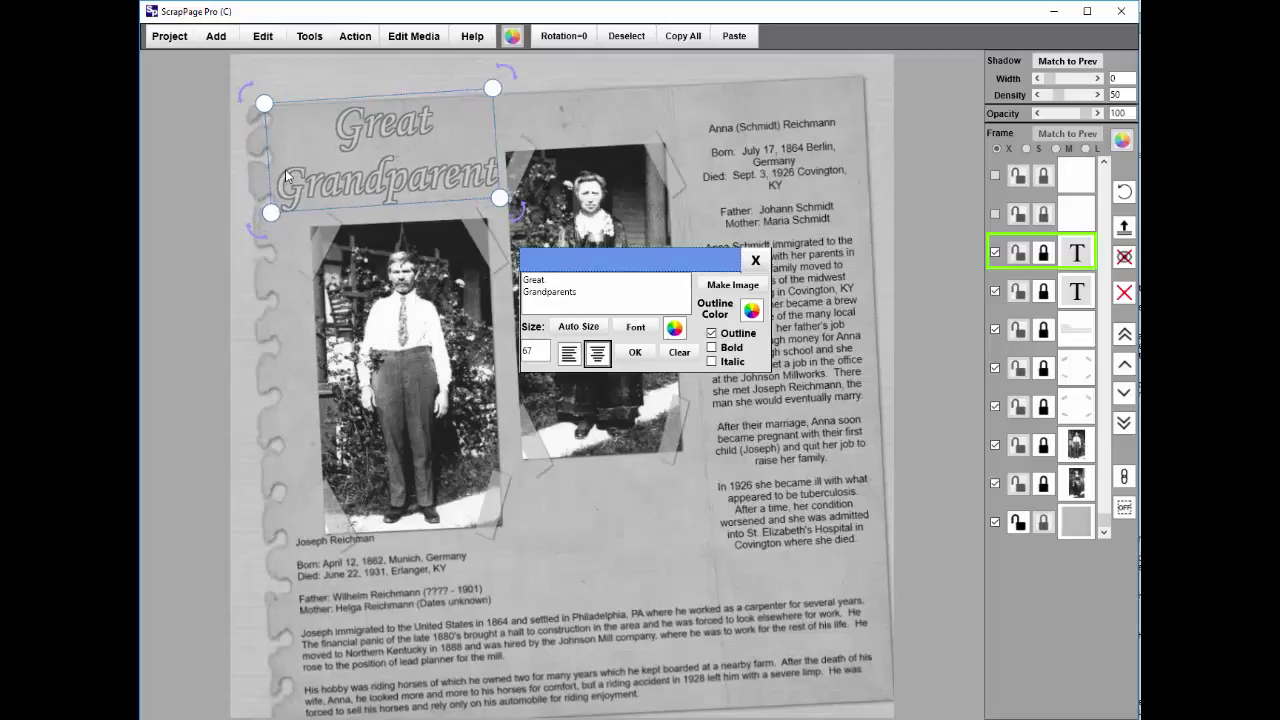
click(560, 327)
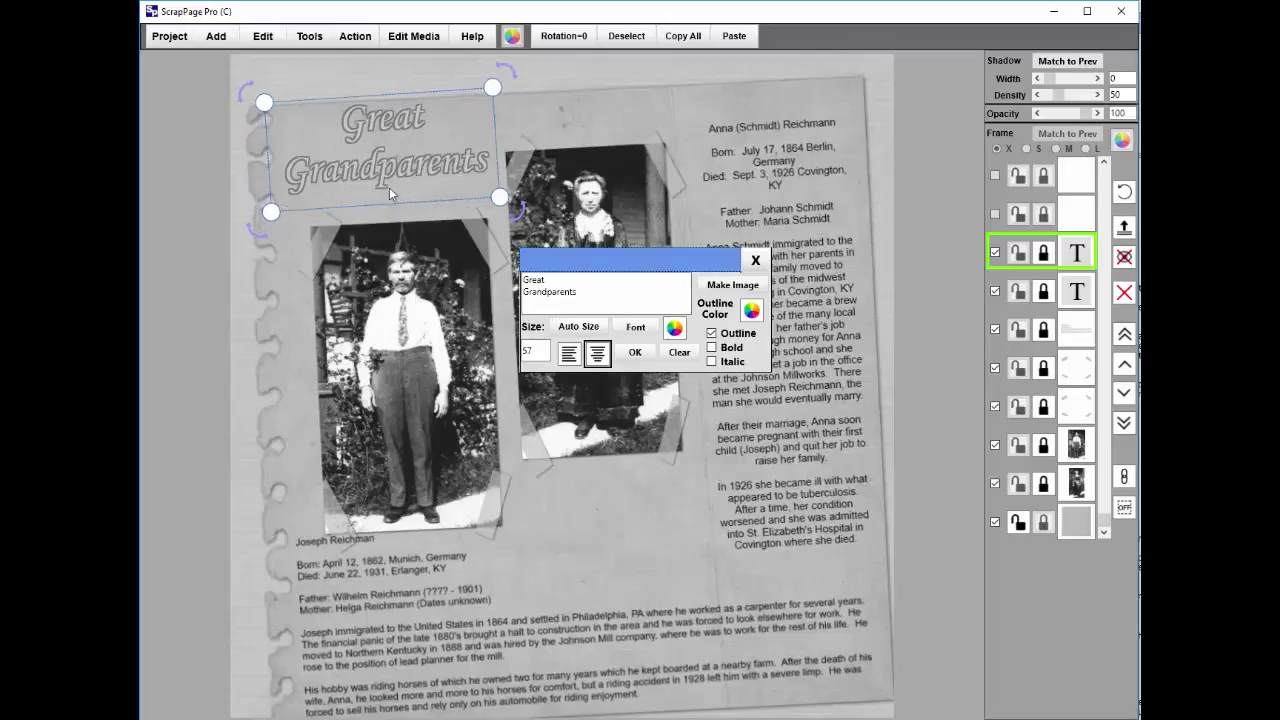
drag(401, 190, 405, 208)
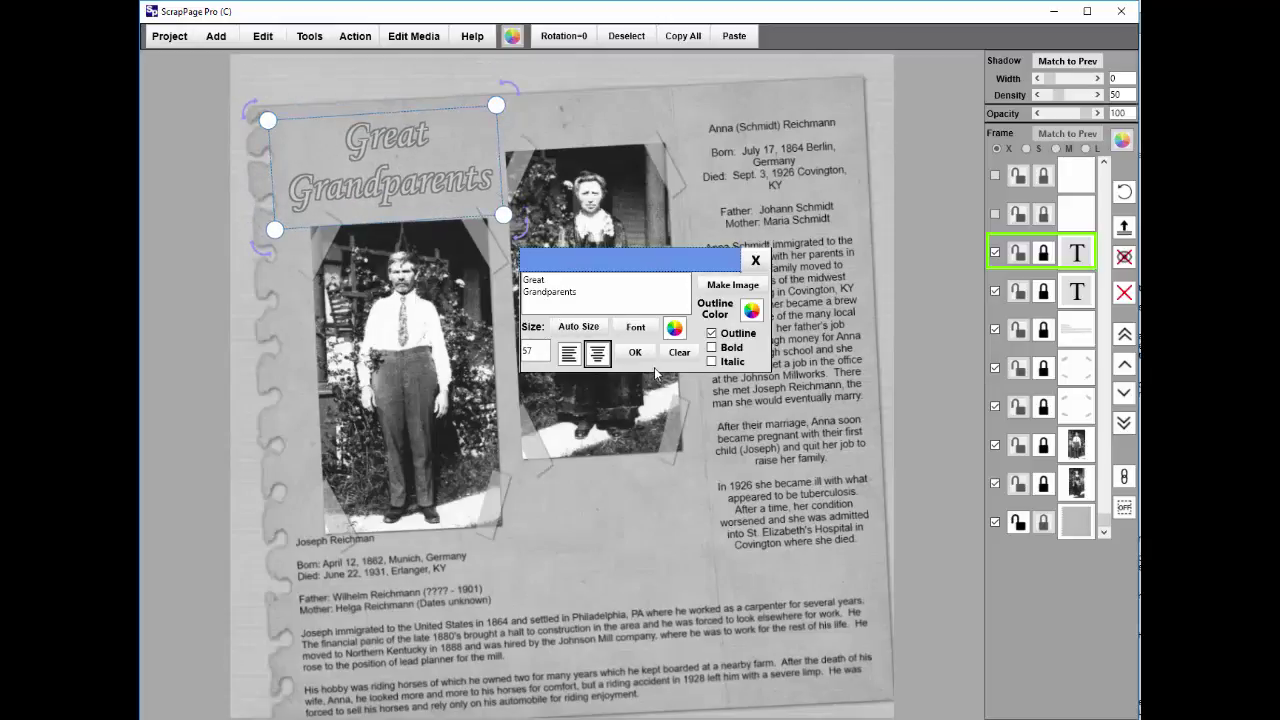
- Give the title a drop shadow with Shadow Width 2 and Density 106
click(1053, 79)
drag(1060, 94, 1070, 94)
click(870, 118)
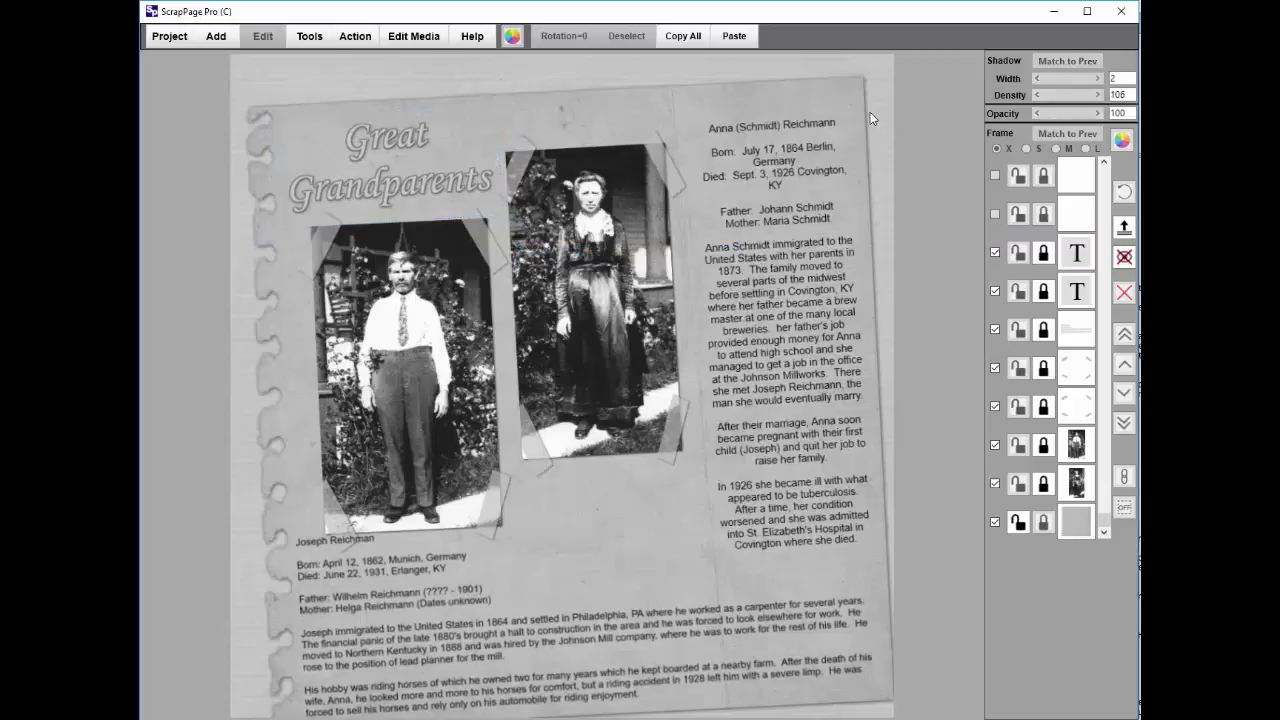